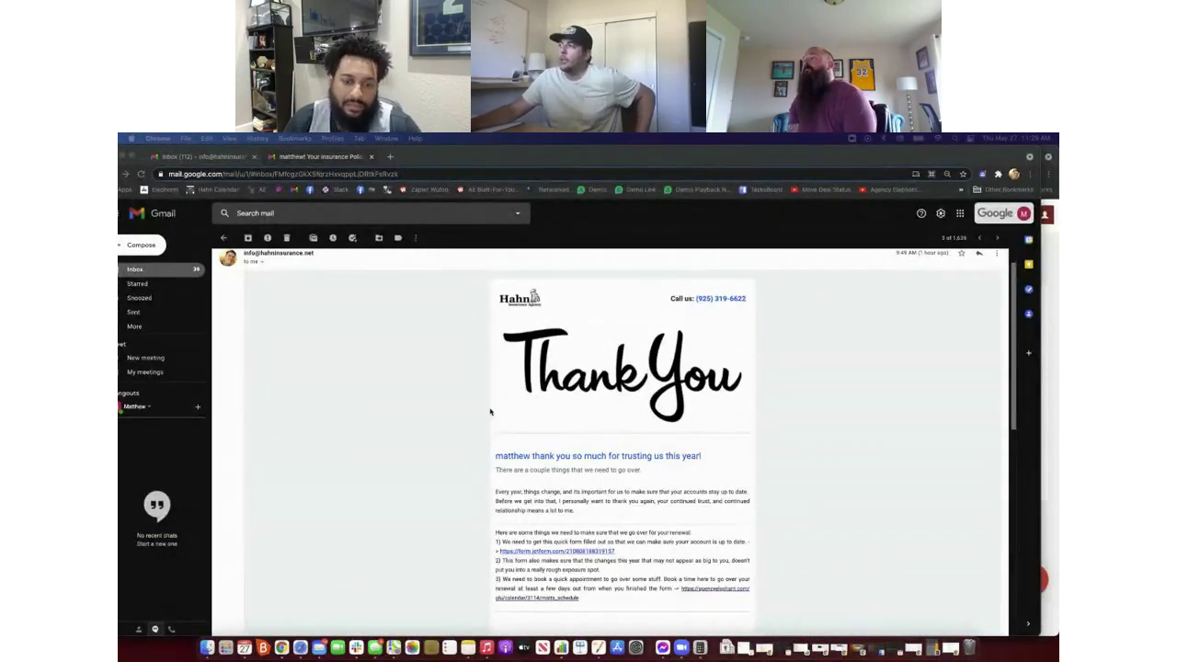
- Switch from the e-mail to Agency Elephant and open its list of SMS drips
left_click(217, 176)
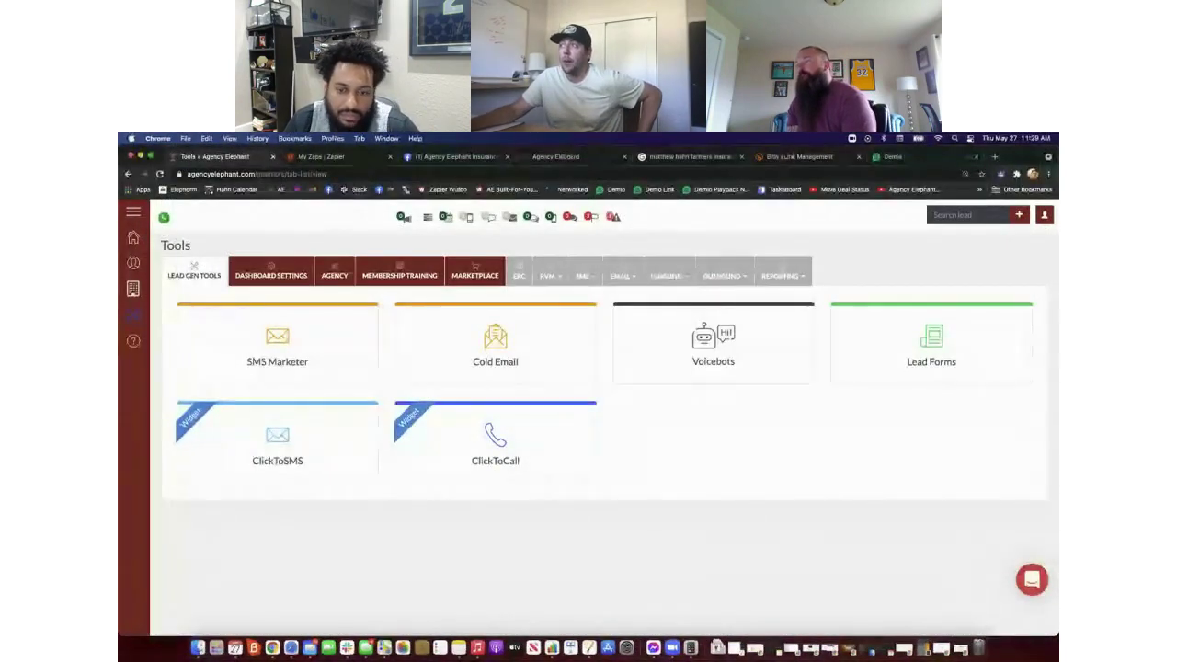
left_click(133, 212)
left_click(139, 241)
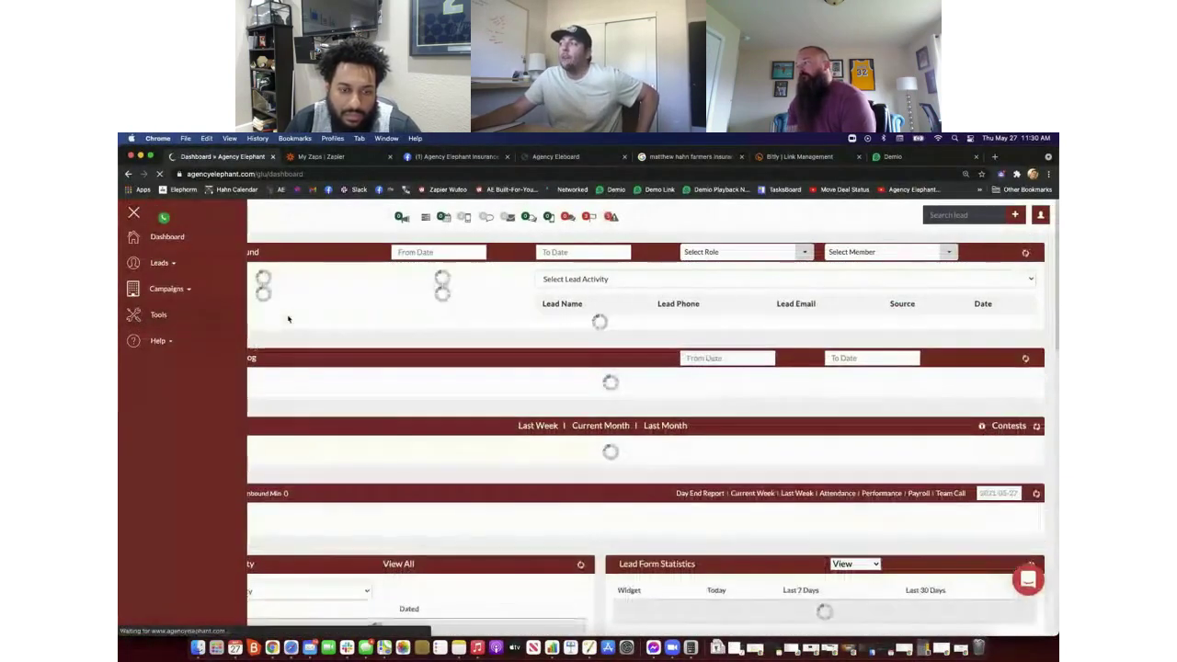
left_click(193, 318)
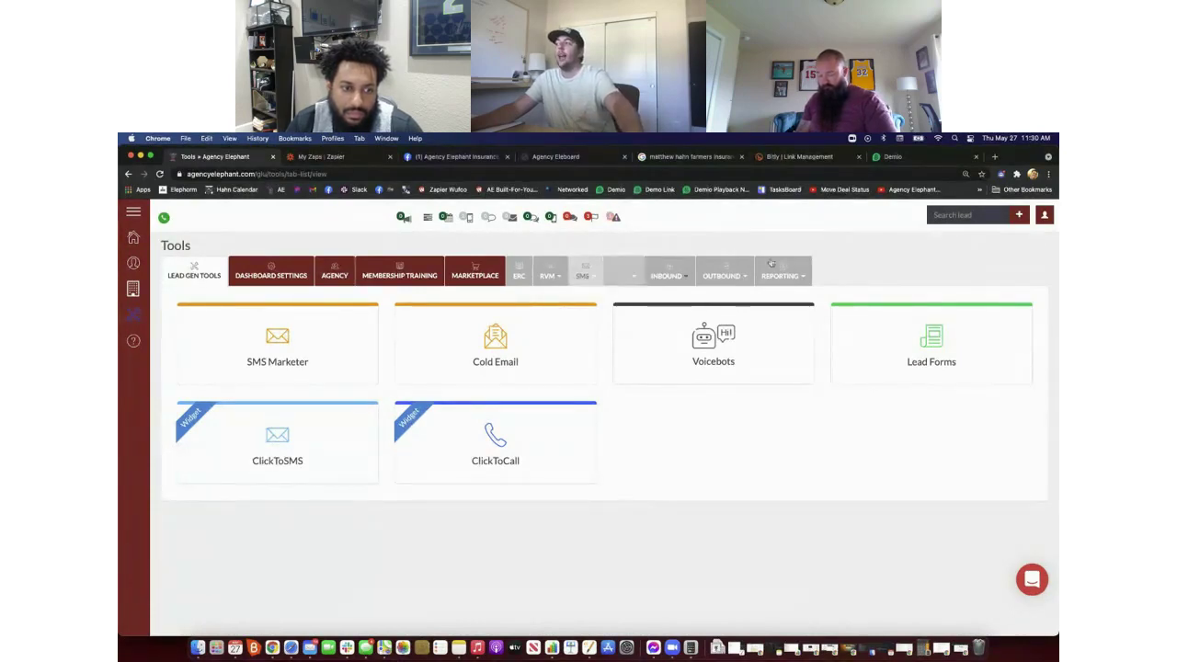
left_click(583, 274)
left_click(570, 350)
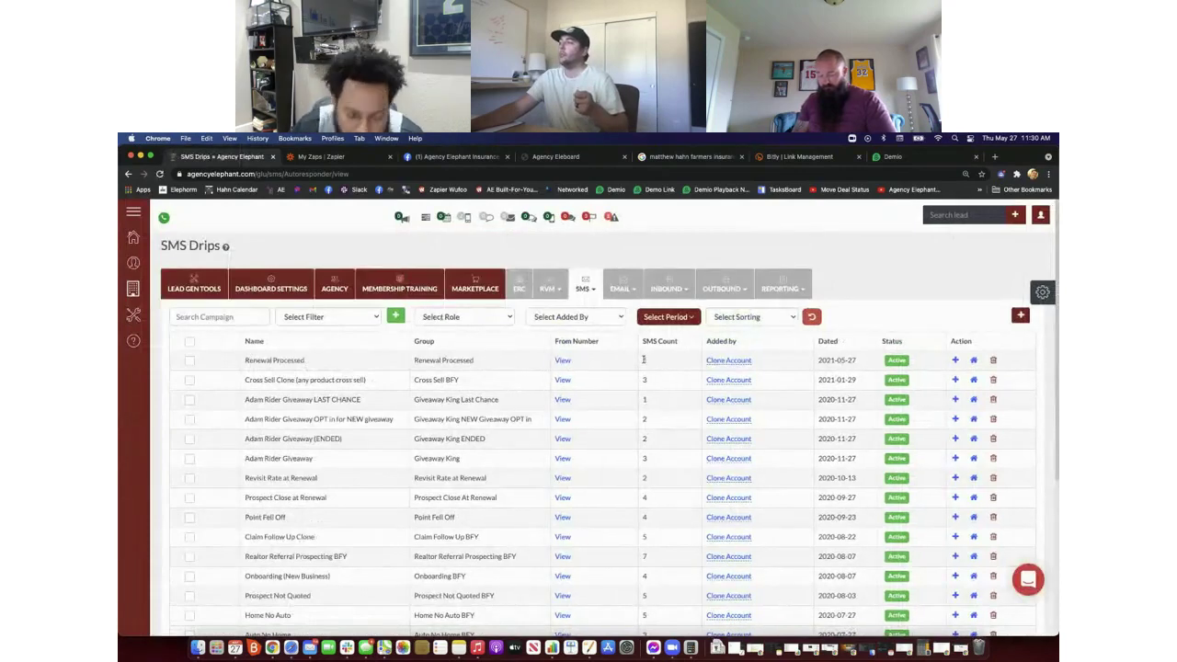
- Open the Renewal Processed SMS drip and bring up its new SMS drip form, closing it without adding anything
left_click(428, 270)
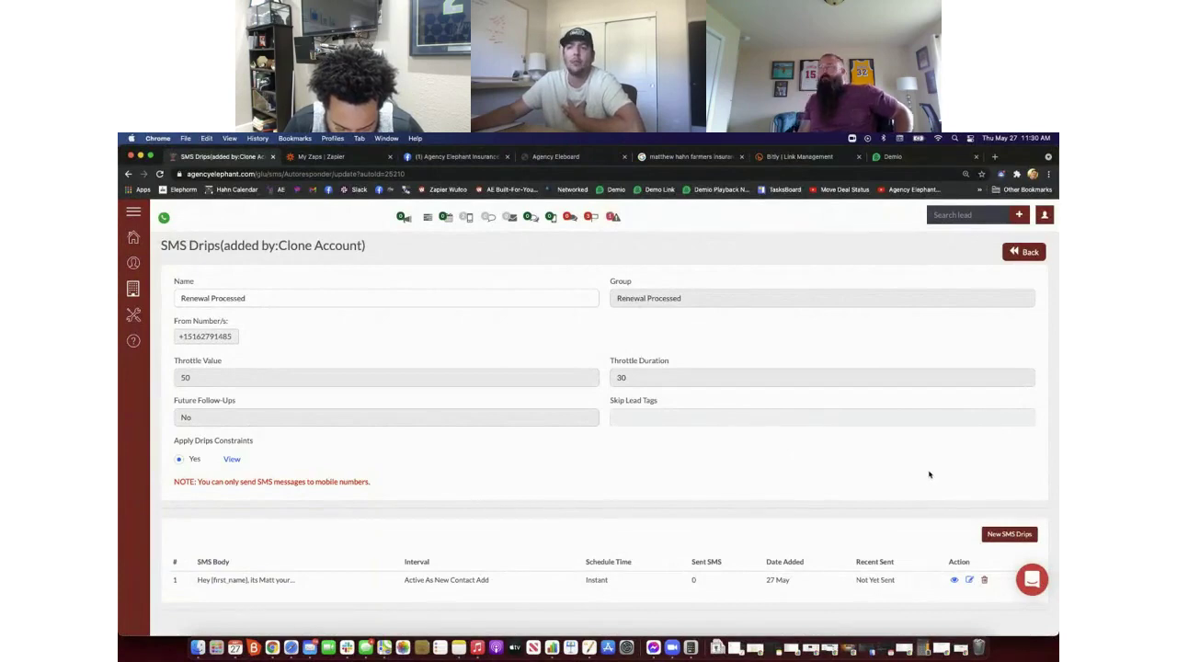
left_click(1011, 534)
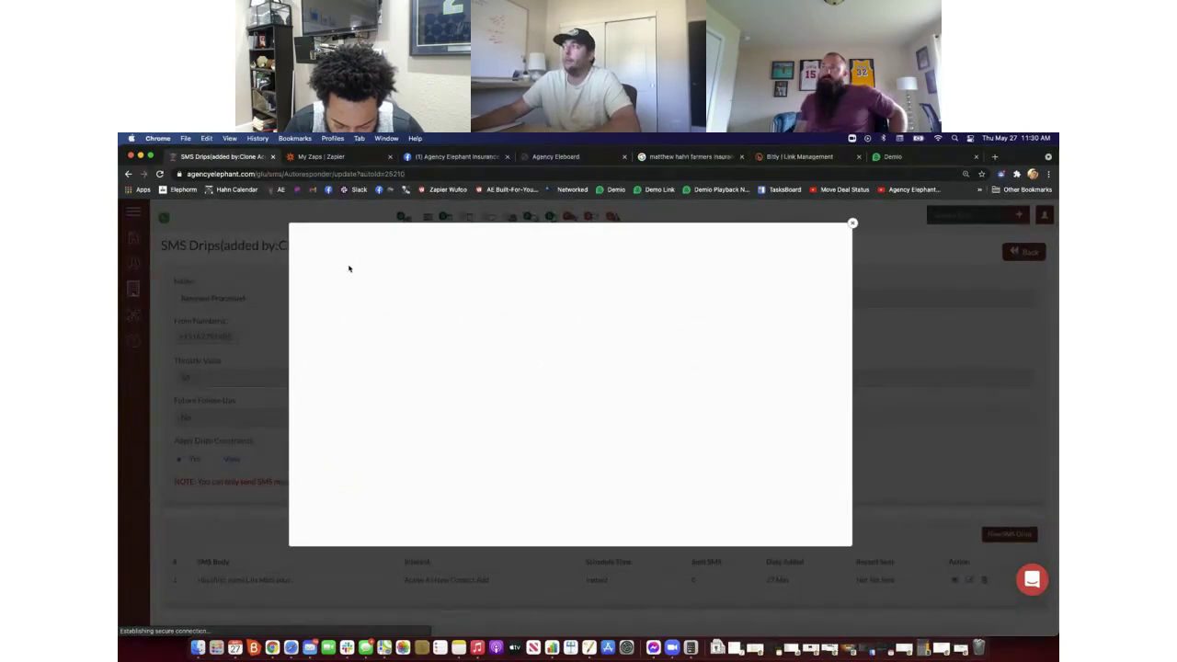
left_click(852, 223)
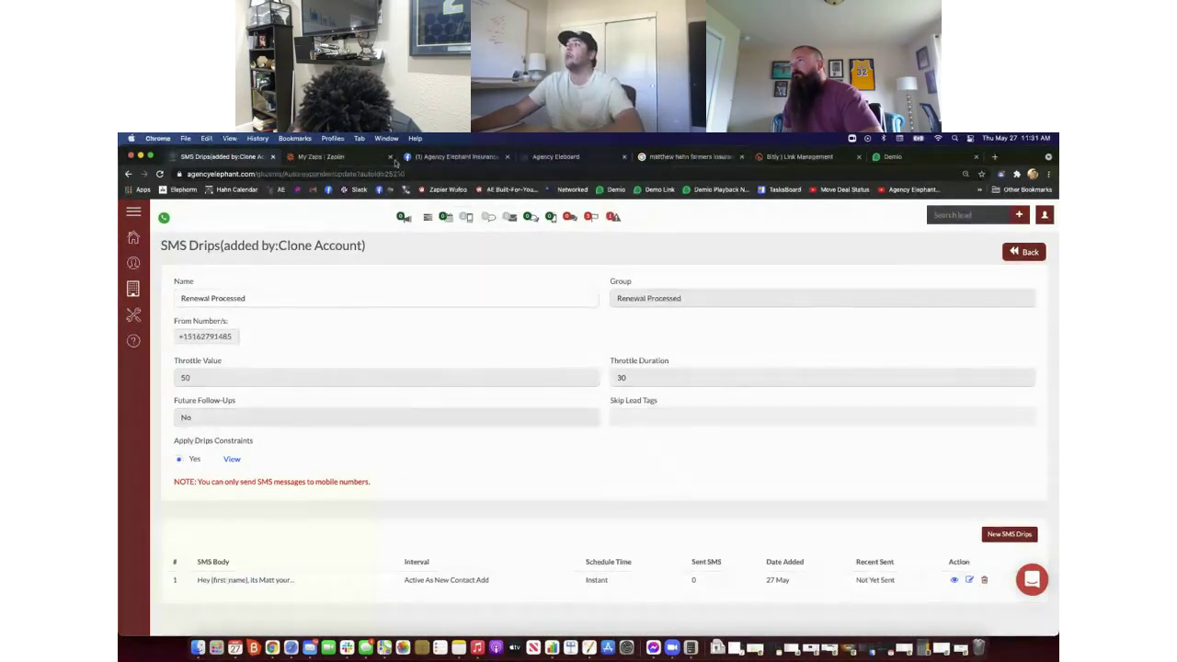
- Search for the lead by first name, open the lead's record and view its SMS and RVM sending forms
left_click(932, 215)
type("matt")
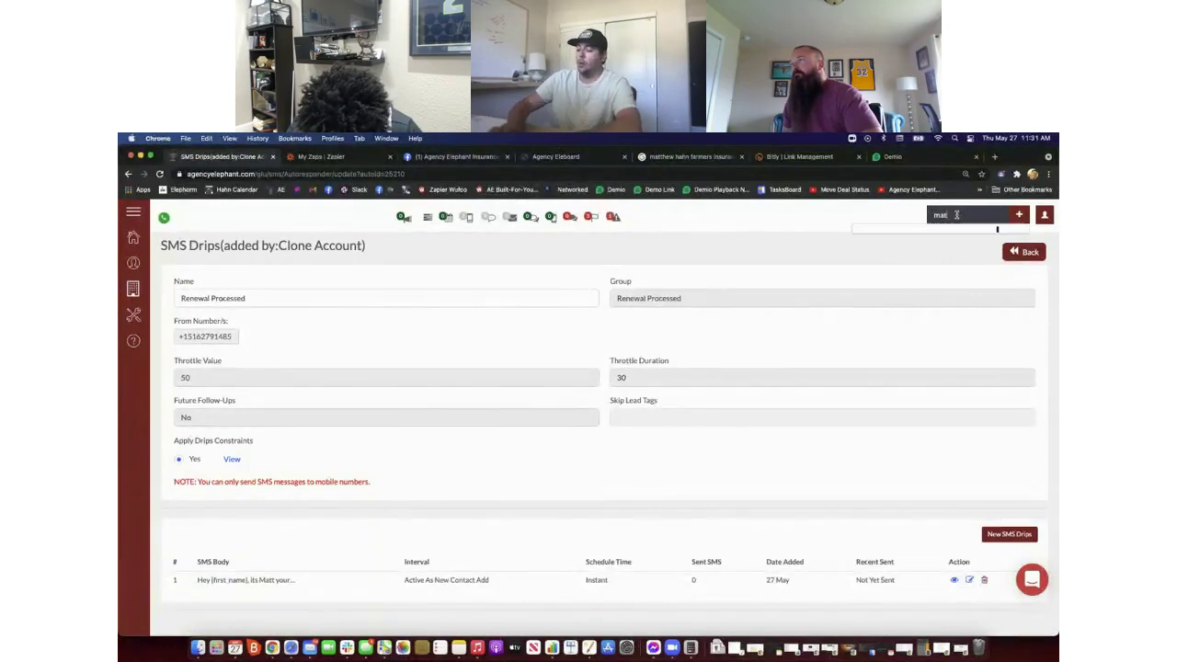
left_click(906, 241)
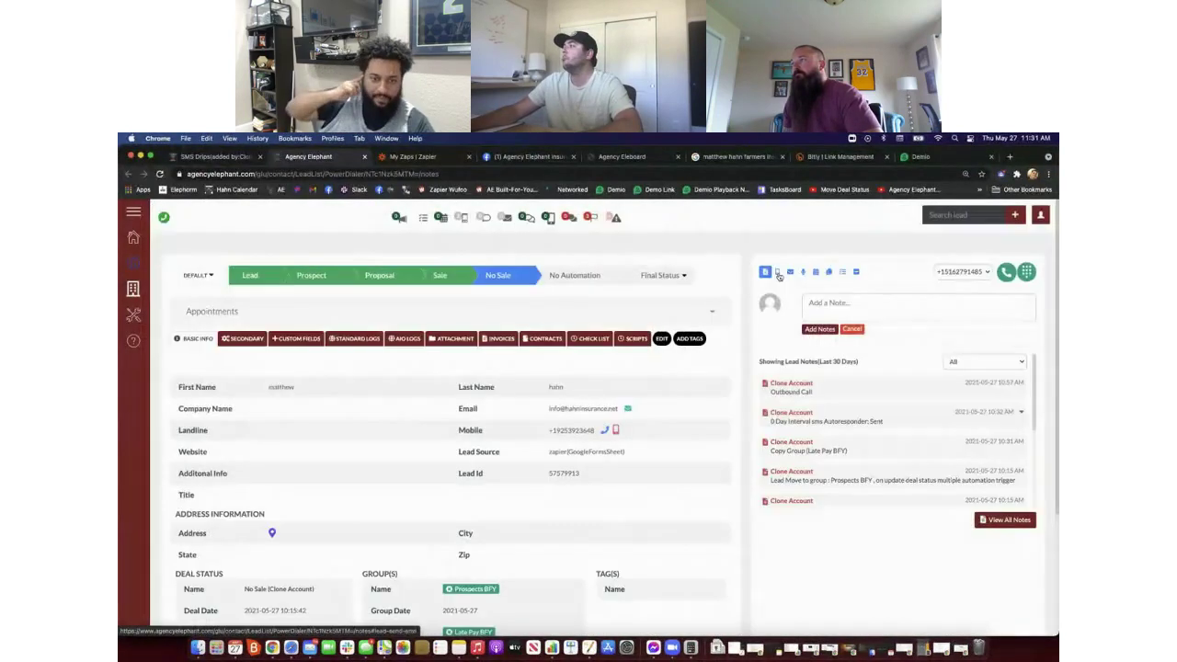
left_click(776, 271)
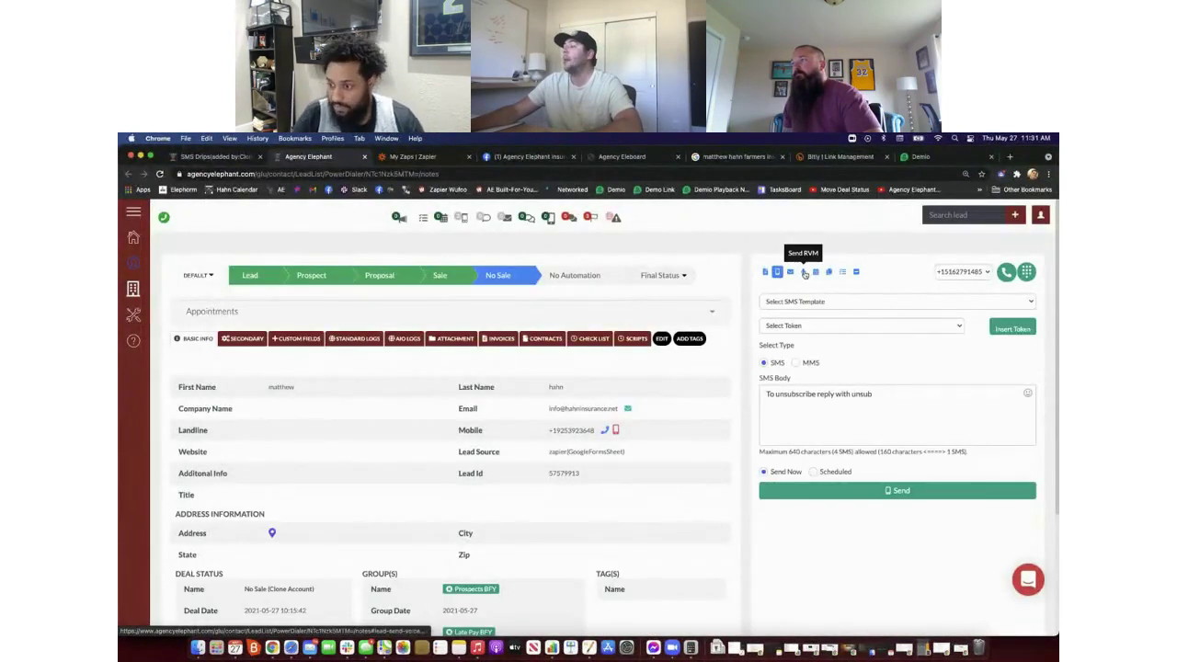
left_click(804, 272)
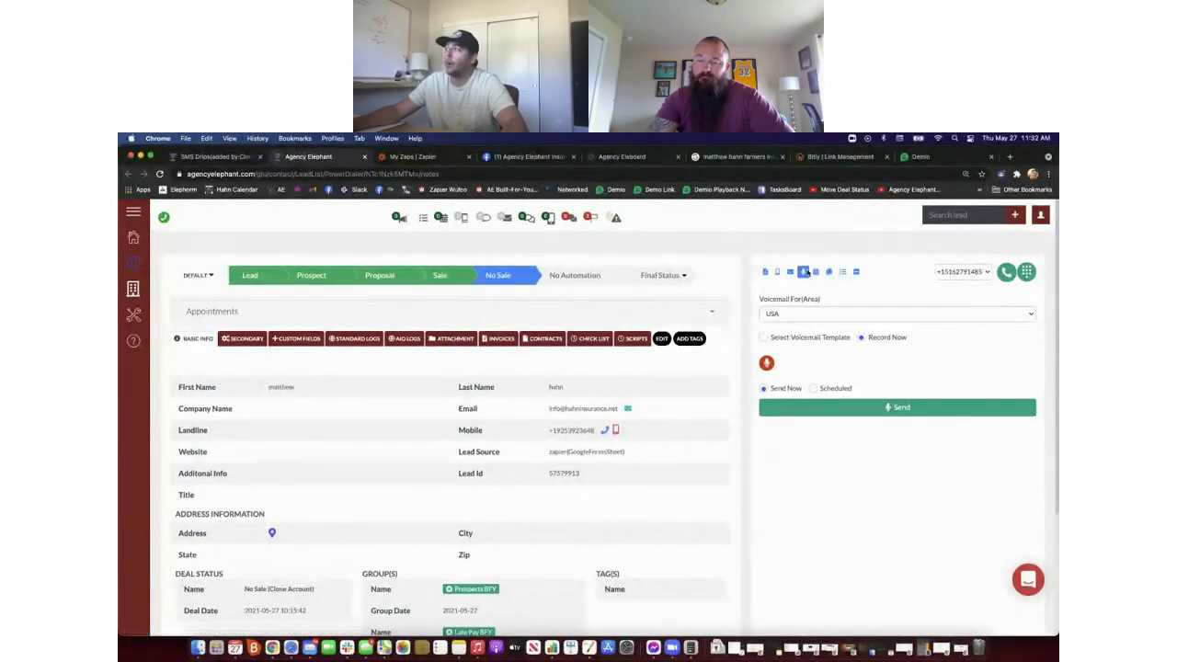
- Draft a task for the lead titled as a follow-up on the named person's life insurance or form, with the date 2021-06-01
left_click(842, 272)
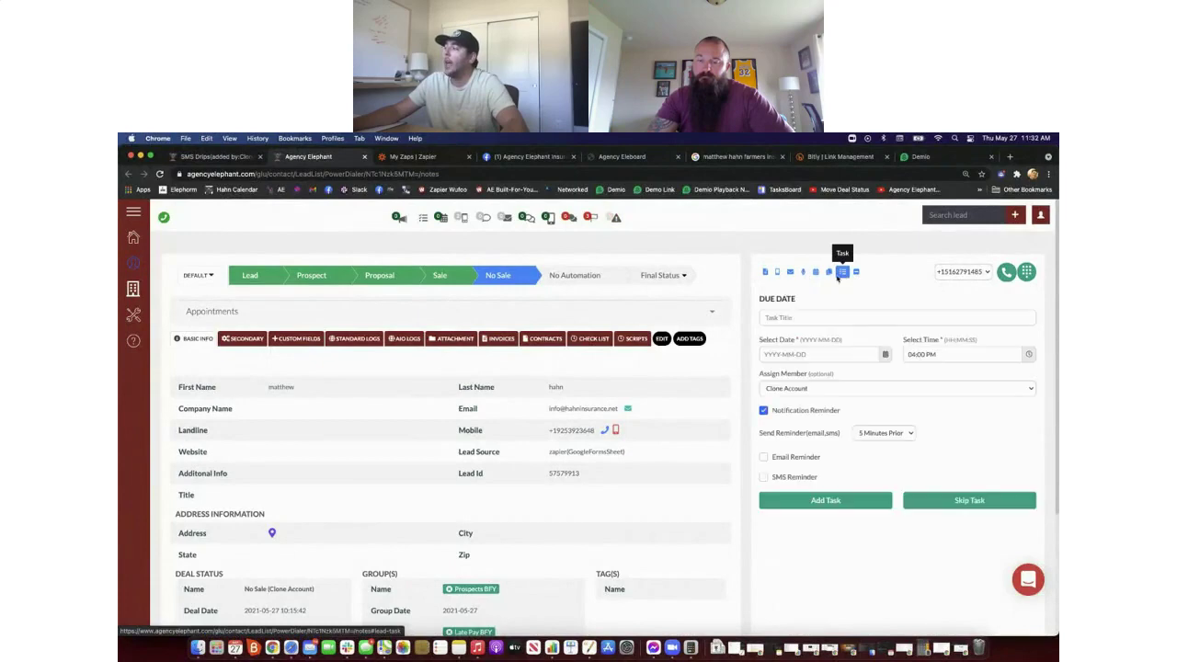
left_click(806, 318)
type("Fo")
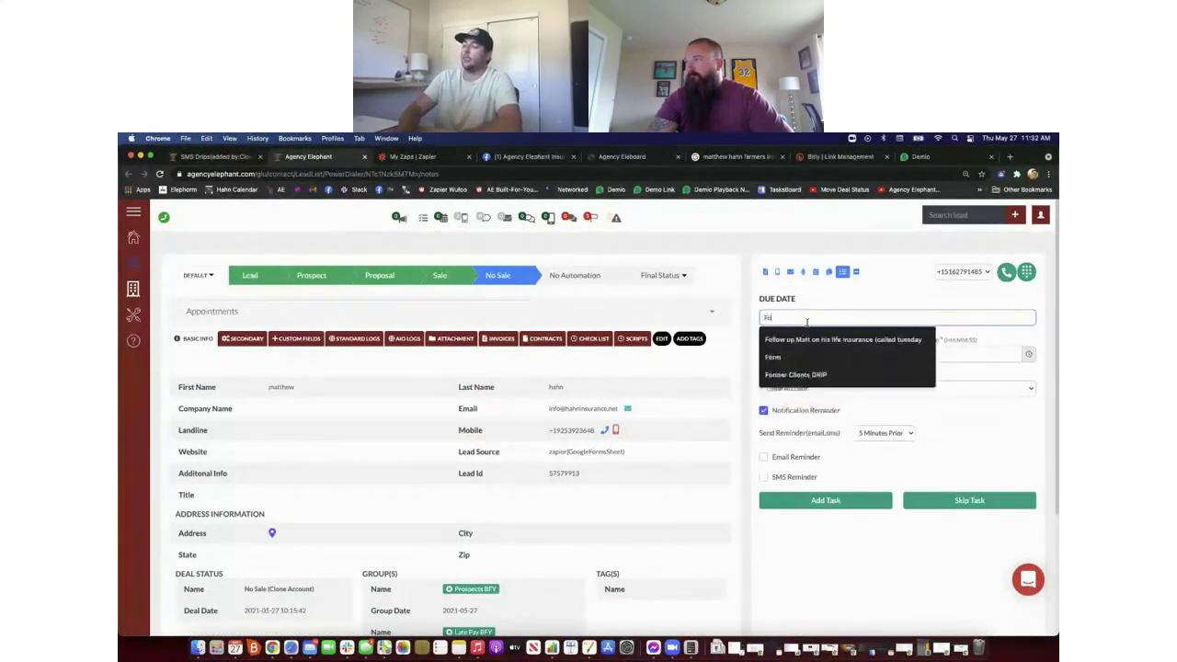
type("llow up on K")
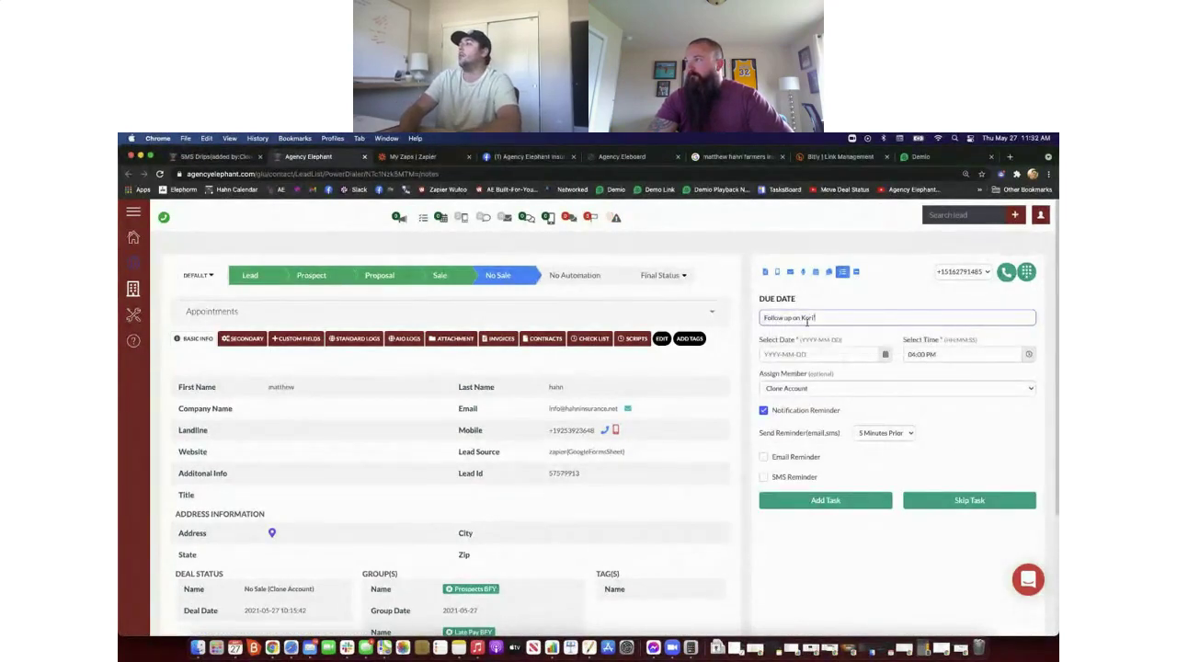
type("ori's life insurance or")
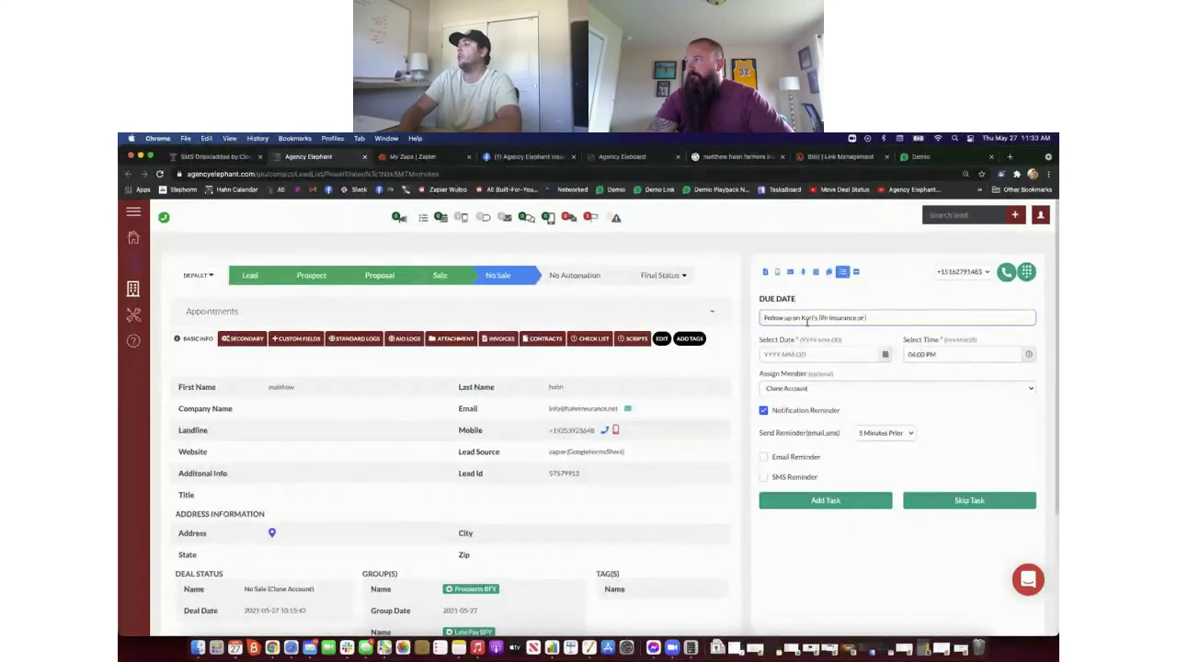
type(" form")
left_click(805, 354)
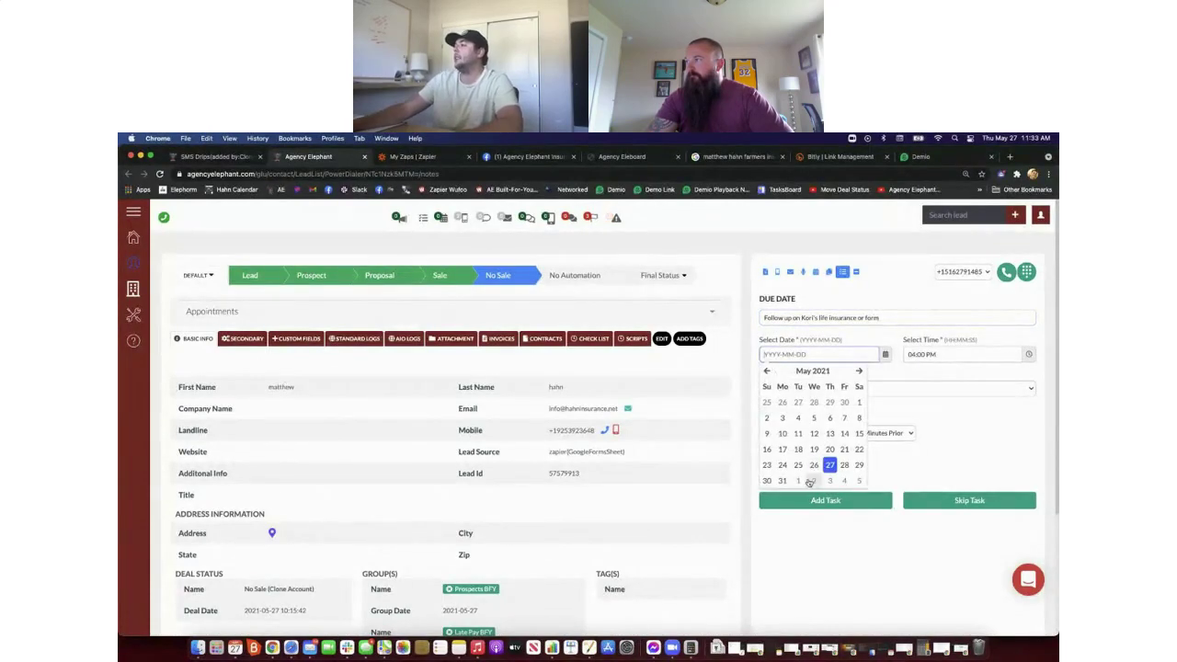
left_click(800, 481)
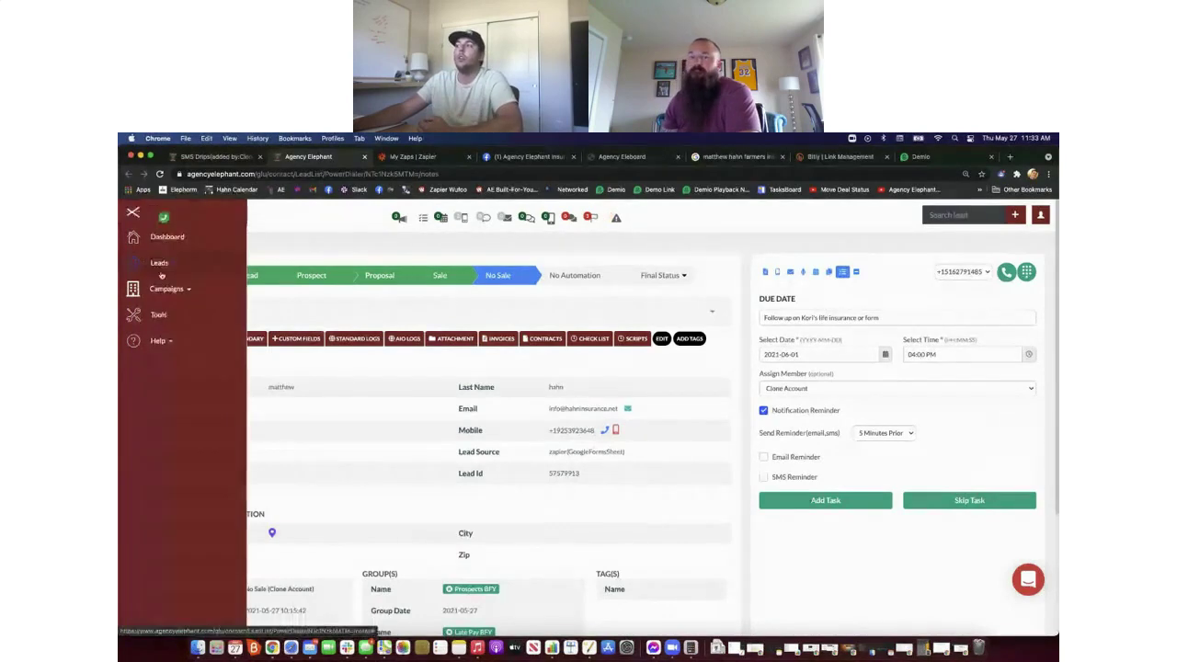
- Open the deal status settings within the account settings
left_click(174, 267)
left_click(188, 289)
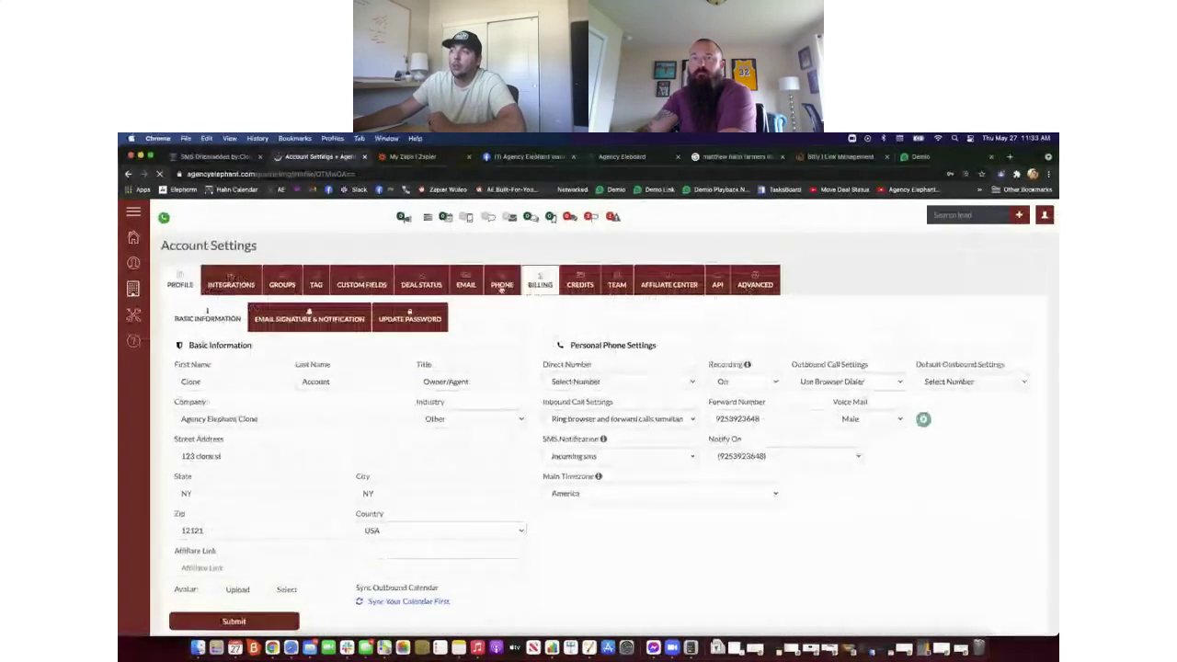
left_click(434, 288)
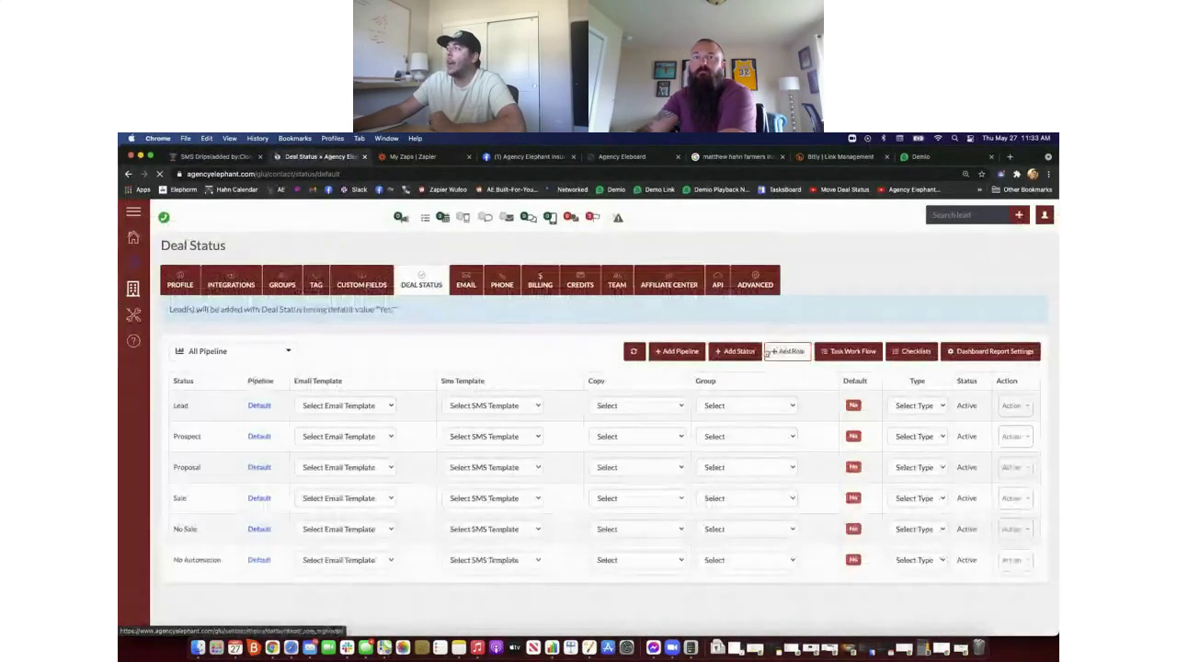
- Start a new deal status and name it Renewal Opportunity
left_click(725, 350)
left_click(395, 269)
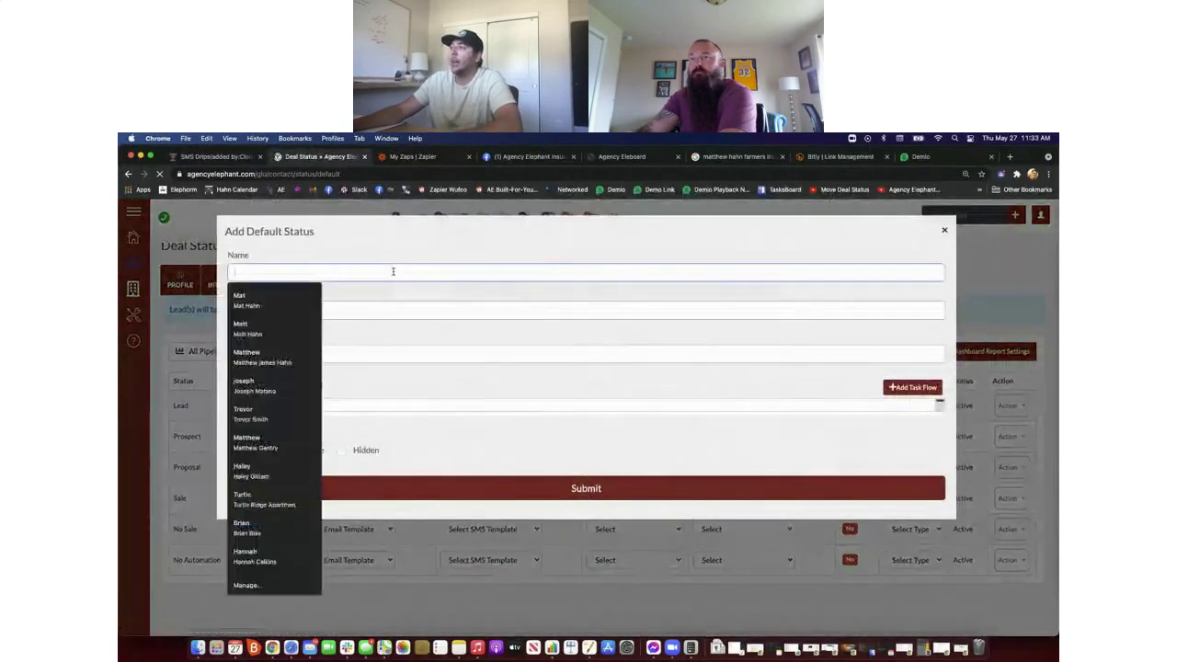
type("Renewal Processed Opp")
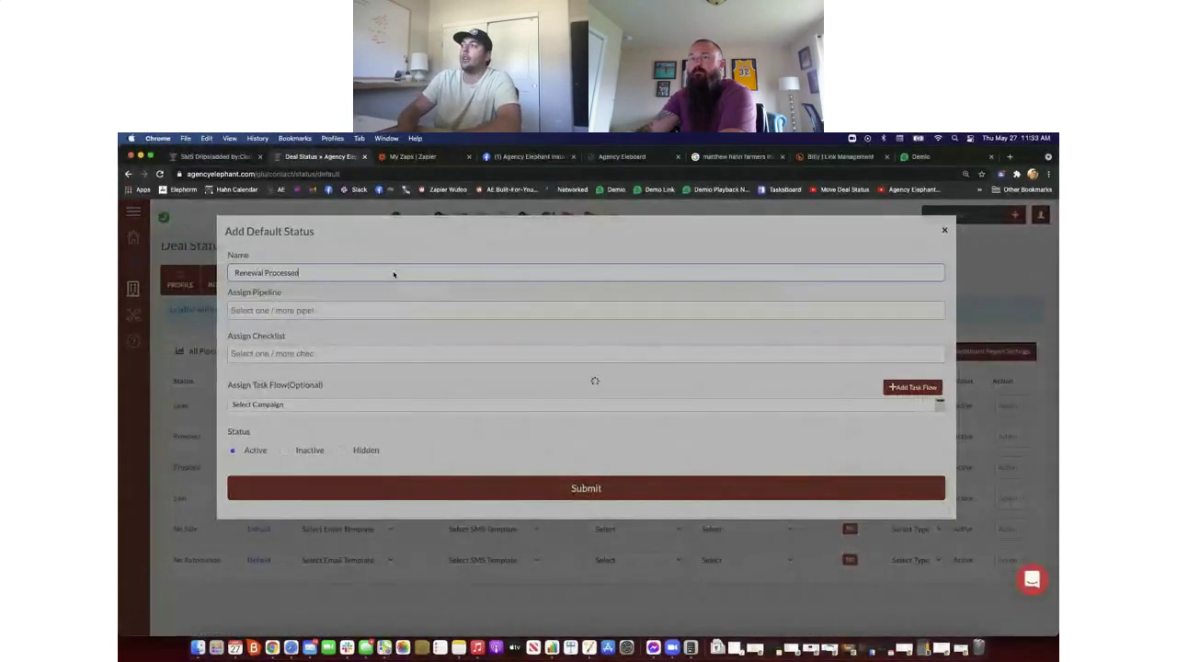
key("BackSpace")
key("BackSpace")
key("BackSpace")
key("BackSpace")
key("BackSpace")
key("BackSpace")
key("BackSpace")
key("BackSpace")
key("BackSpace")
key("BackSpace")
key("BackSpace")
key("BackSpace")
key("BackSpace")
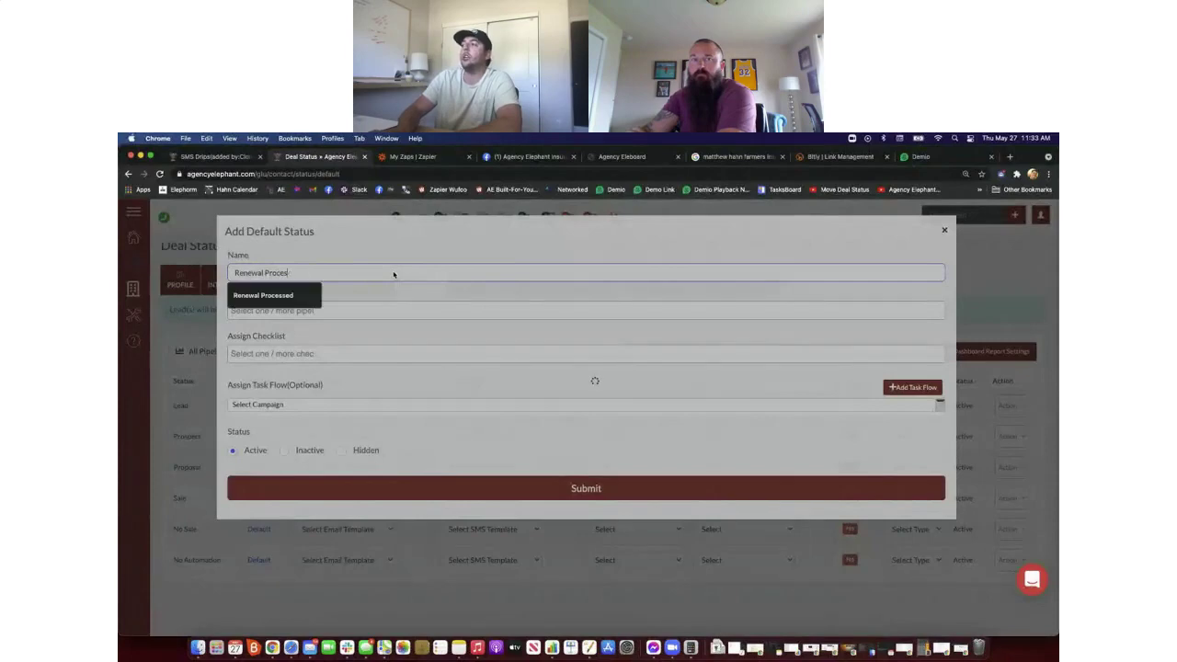
type("Cl")
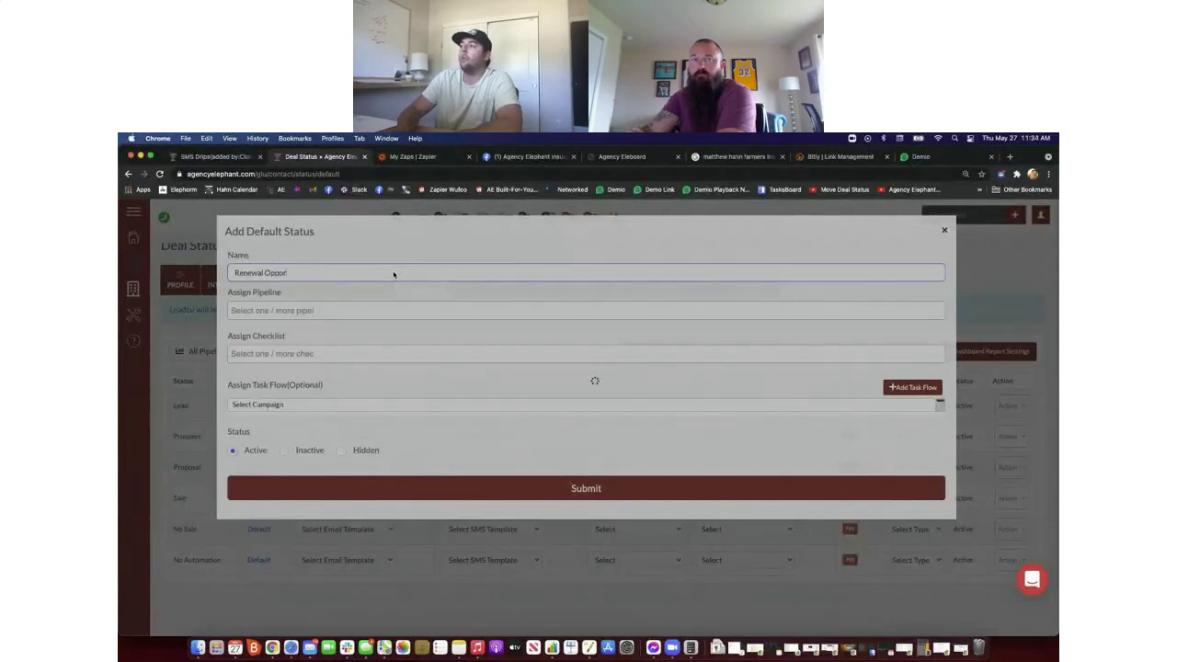
type("portunity")
- Assign the new deal status to the Default pipeline and submit it
key("Tab")
type("de")
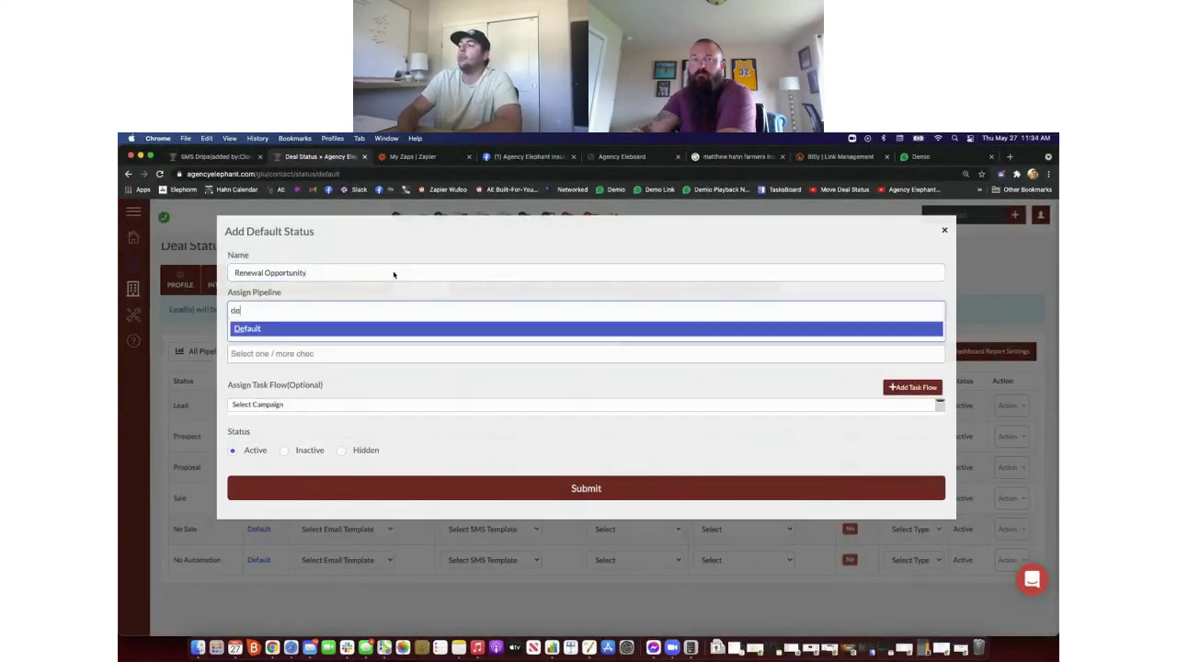
key("Return")
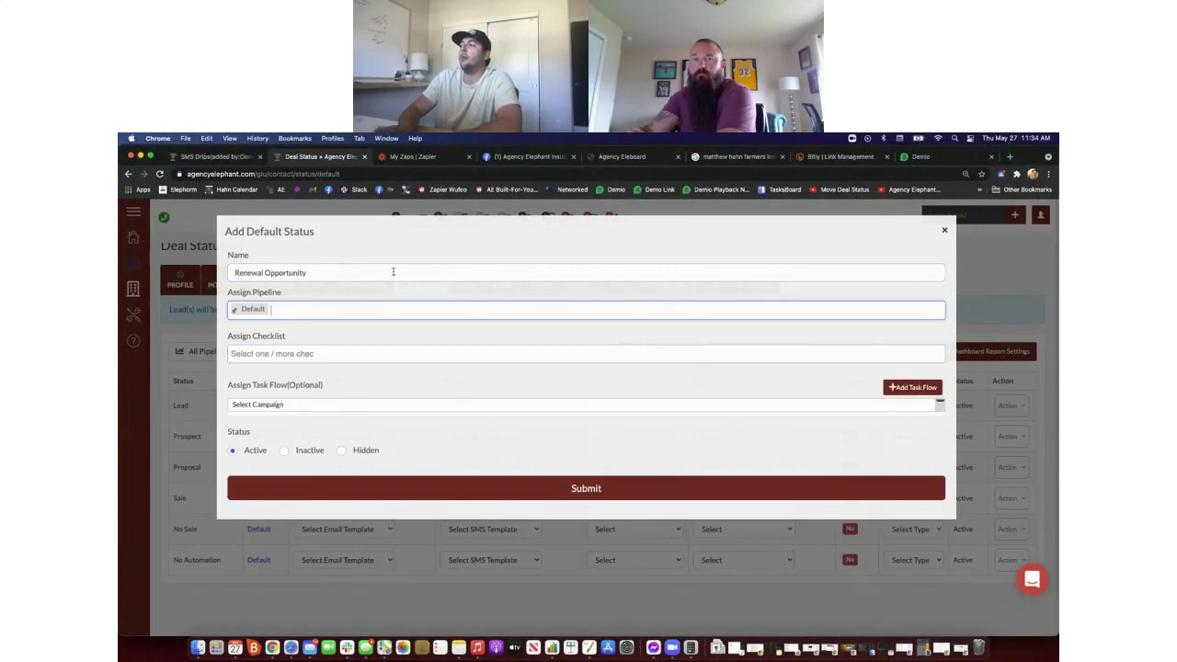
left_click(552, 488)
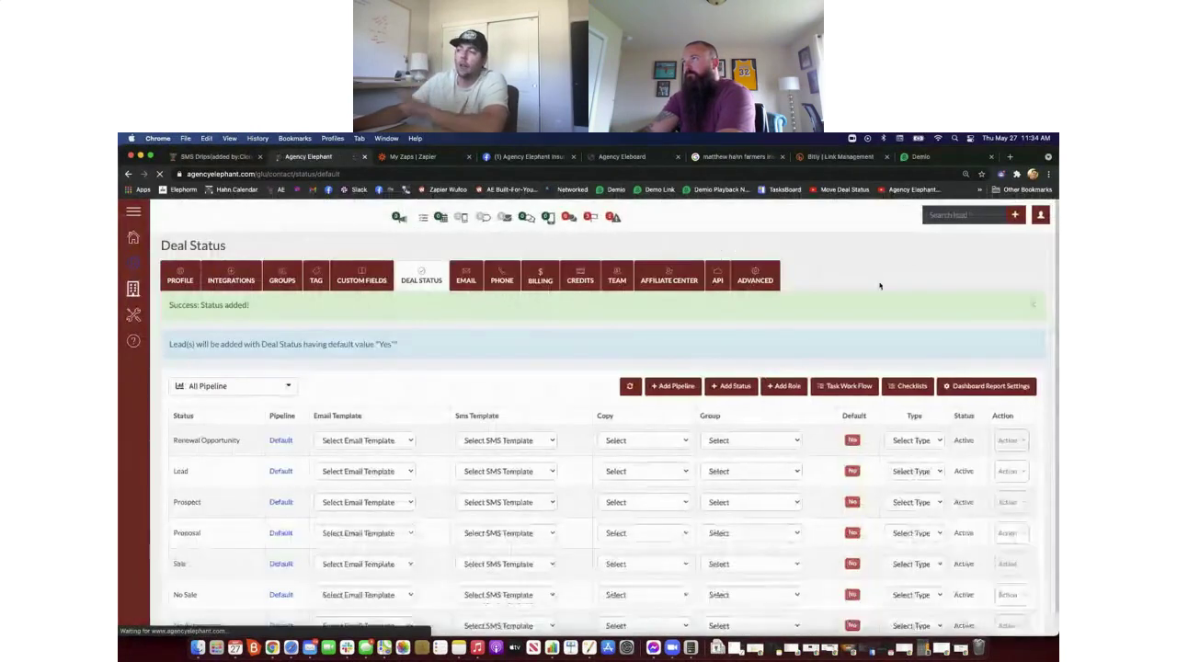
- In the Leads Manager, include the Renewal Opportunity status in the Default pipeline's view for all members and reload the board
left_click(174, 273)
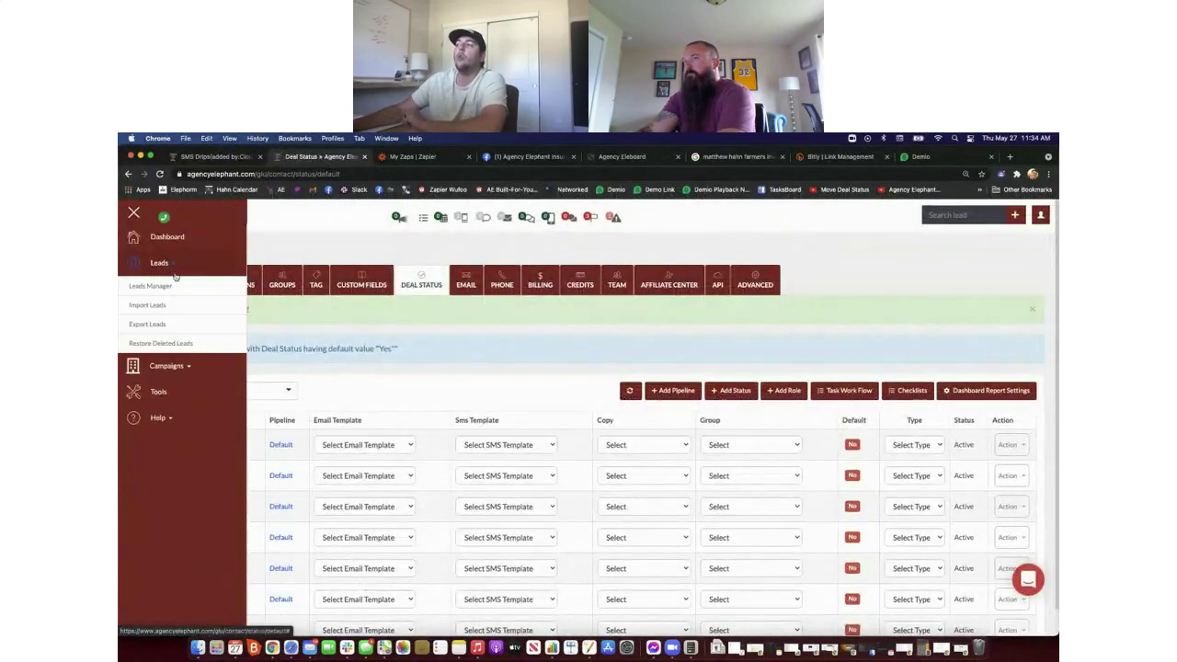
left_click(171, 285)
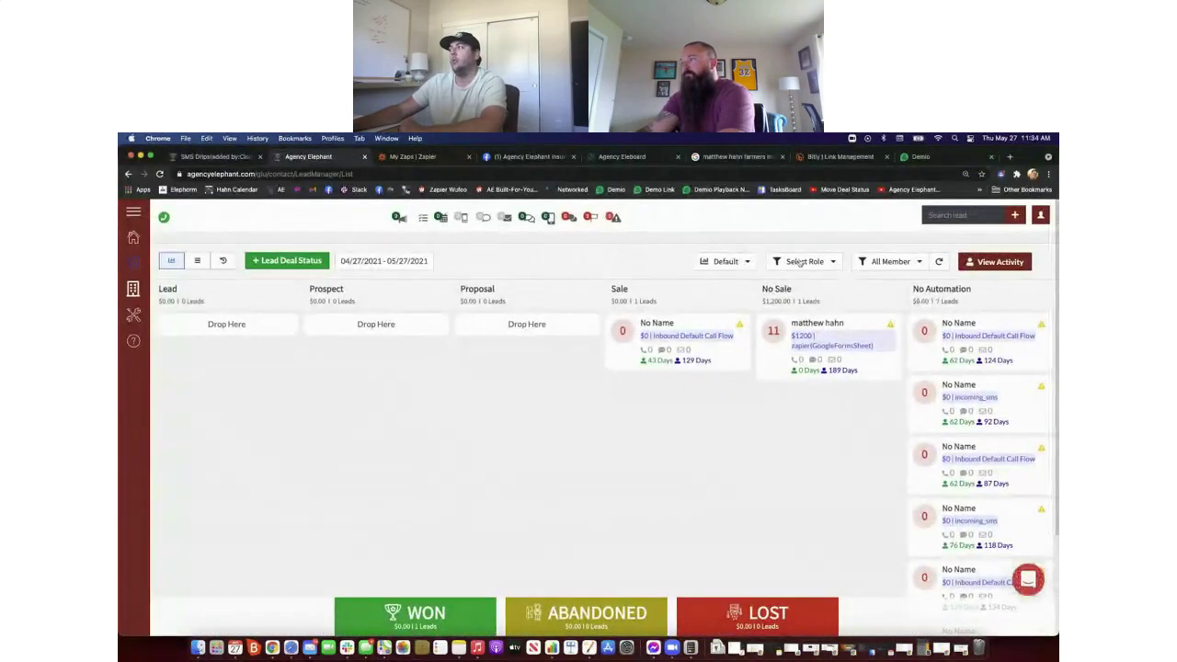
left_click(751, 265)
left_click(719, 297)
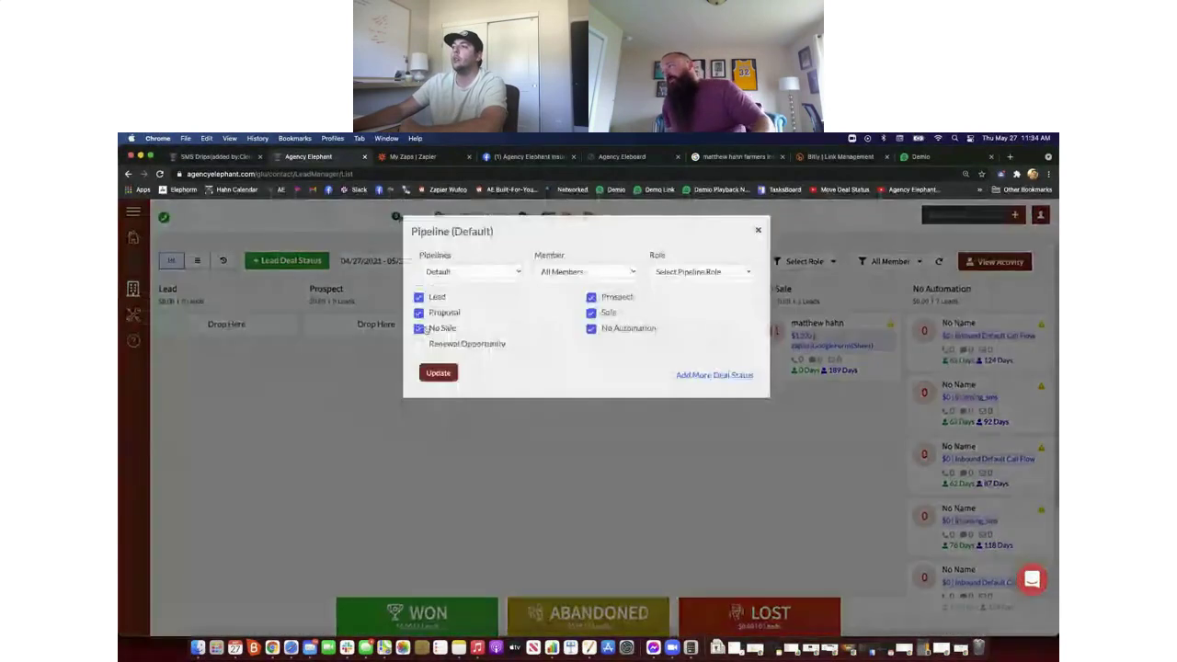
left_click(419, 343)
left_click(438, 372)
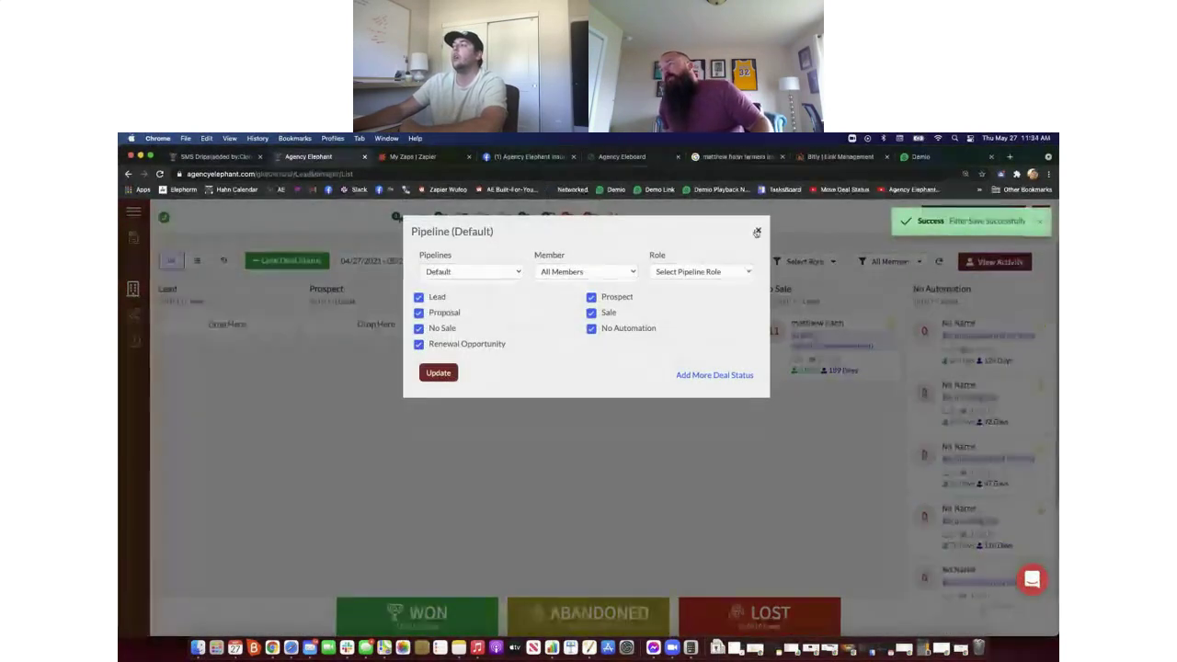
left_click(758, 230)
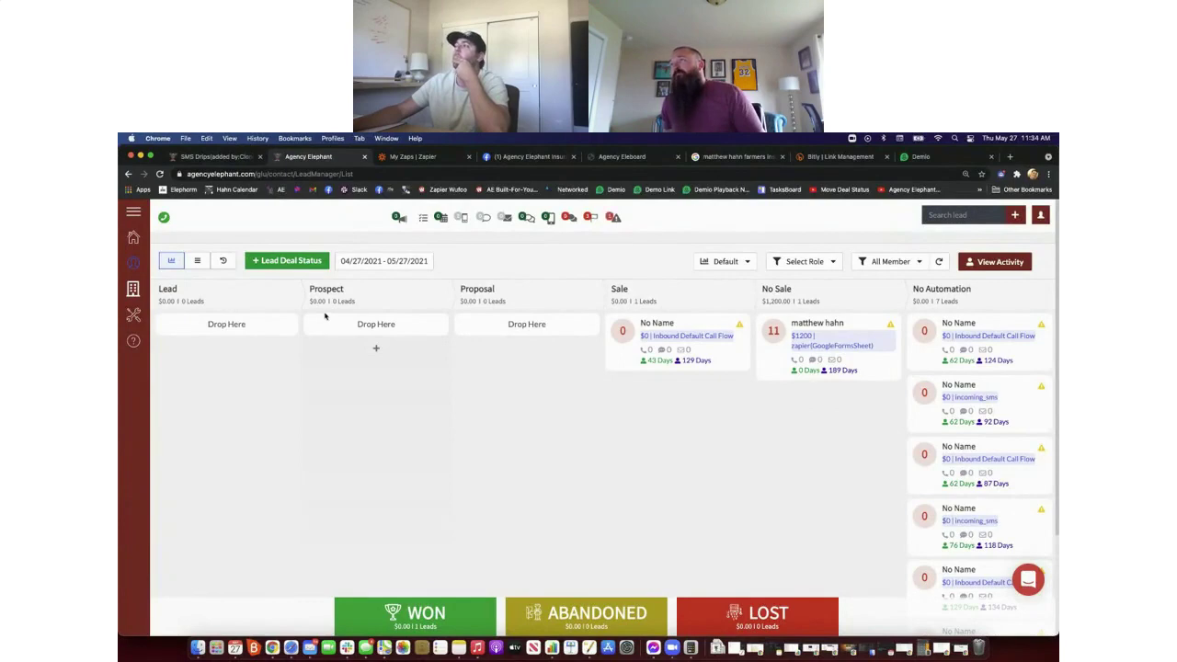
left_click(159, 174)
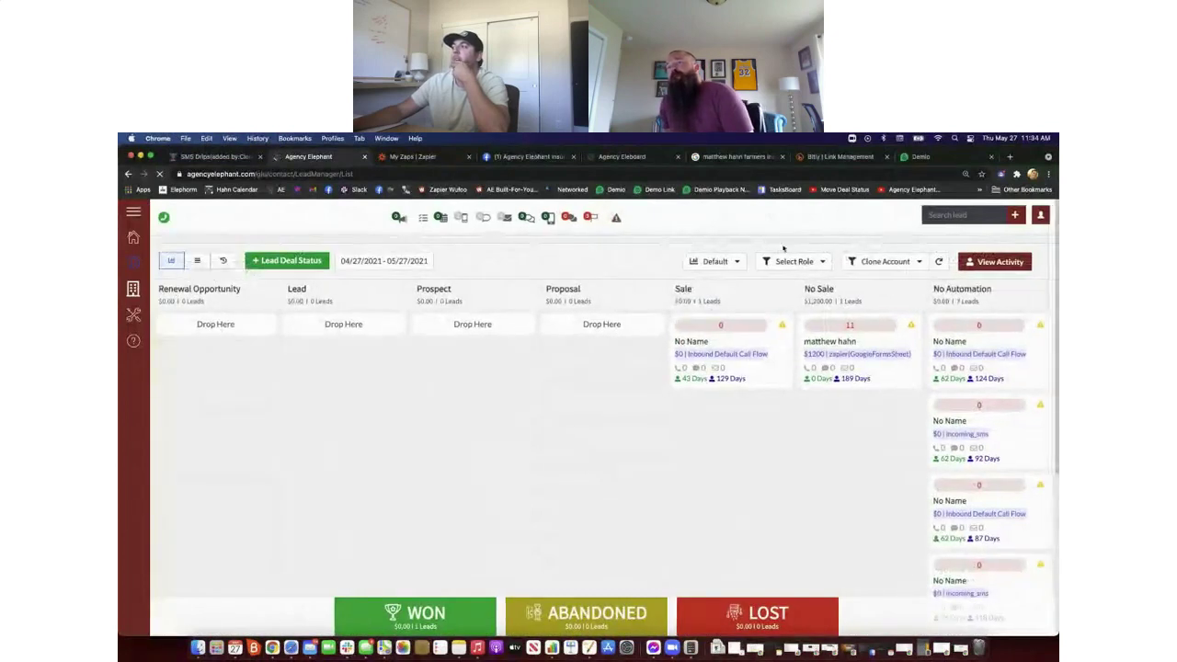
- Try toggling Renewal Opportunity, No Sale and No Automation in the Default pipeline's view settings, and save with every status enabled
left_click(736, 262)
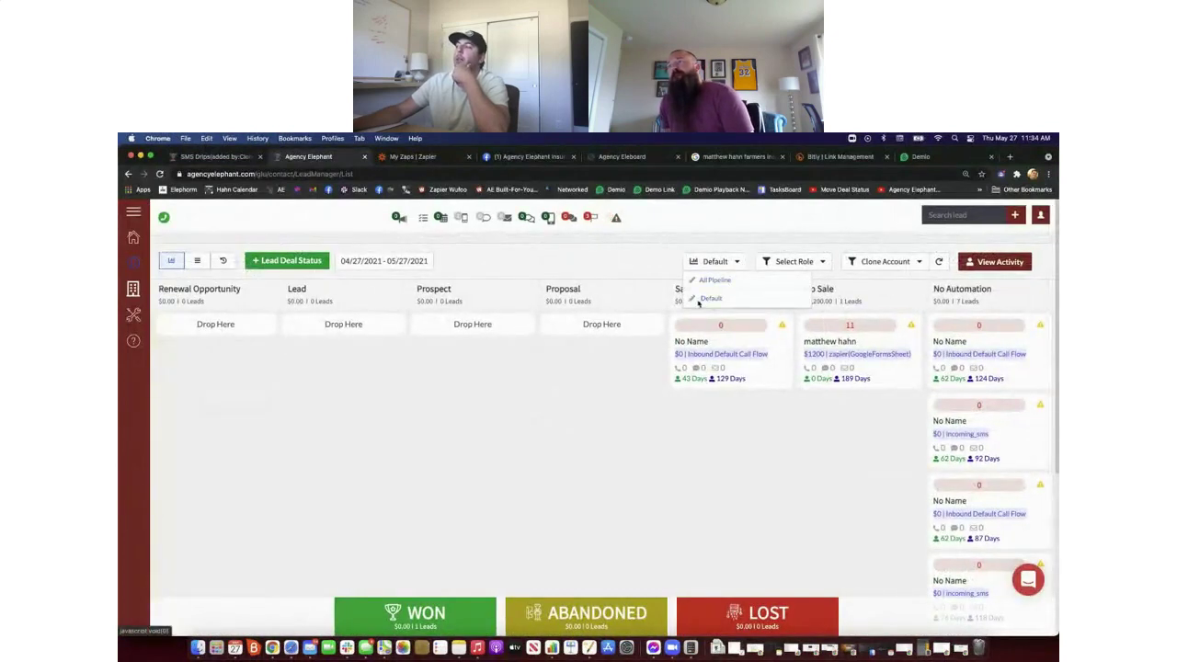
left_click(694, 298)
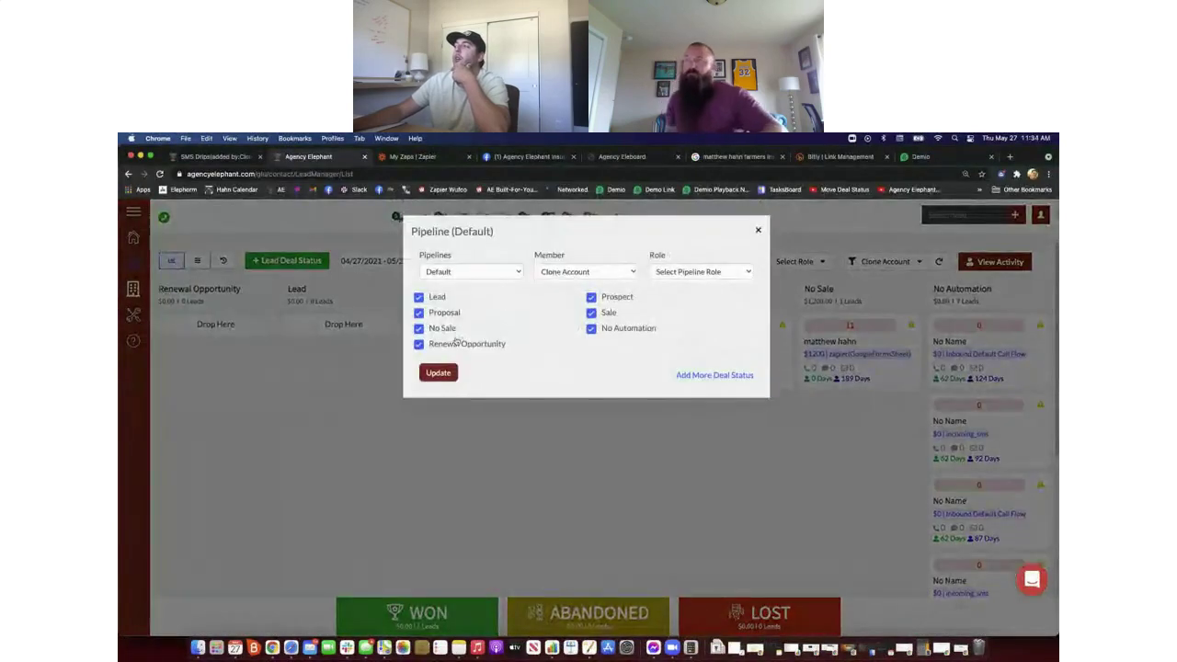
left_click(455, 344)
left_click(437, 329)
left_click(605, 328)
left_click(432, 328)
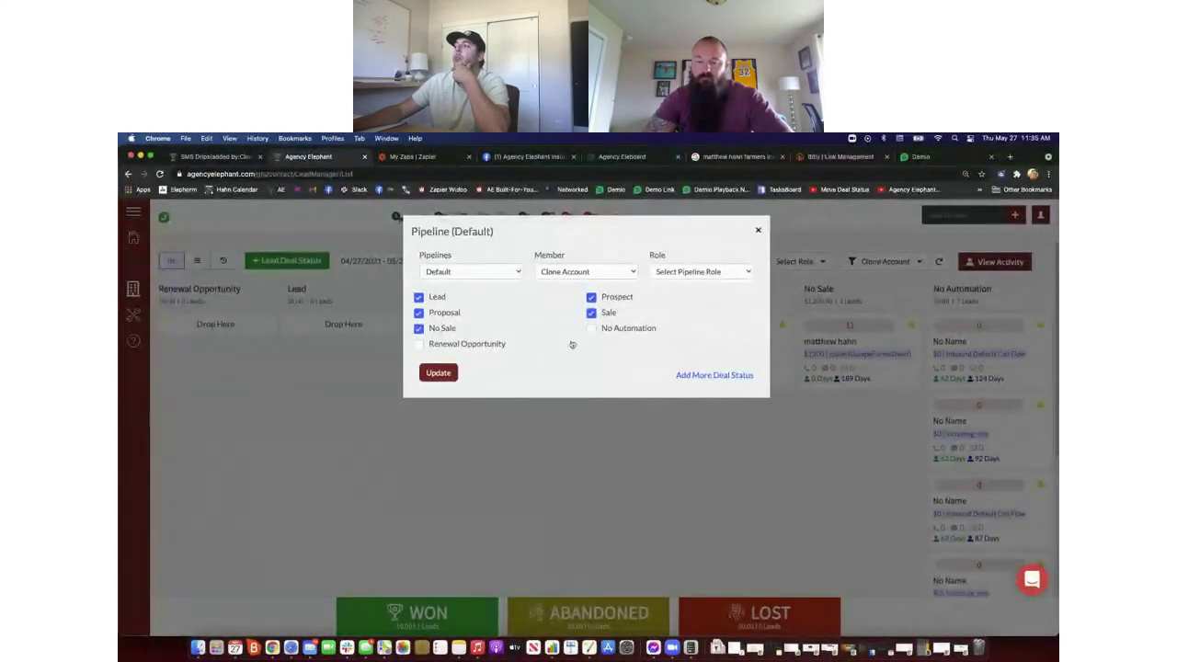
left_click(591, 328)
left_click(456, 343)
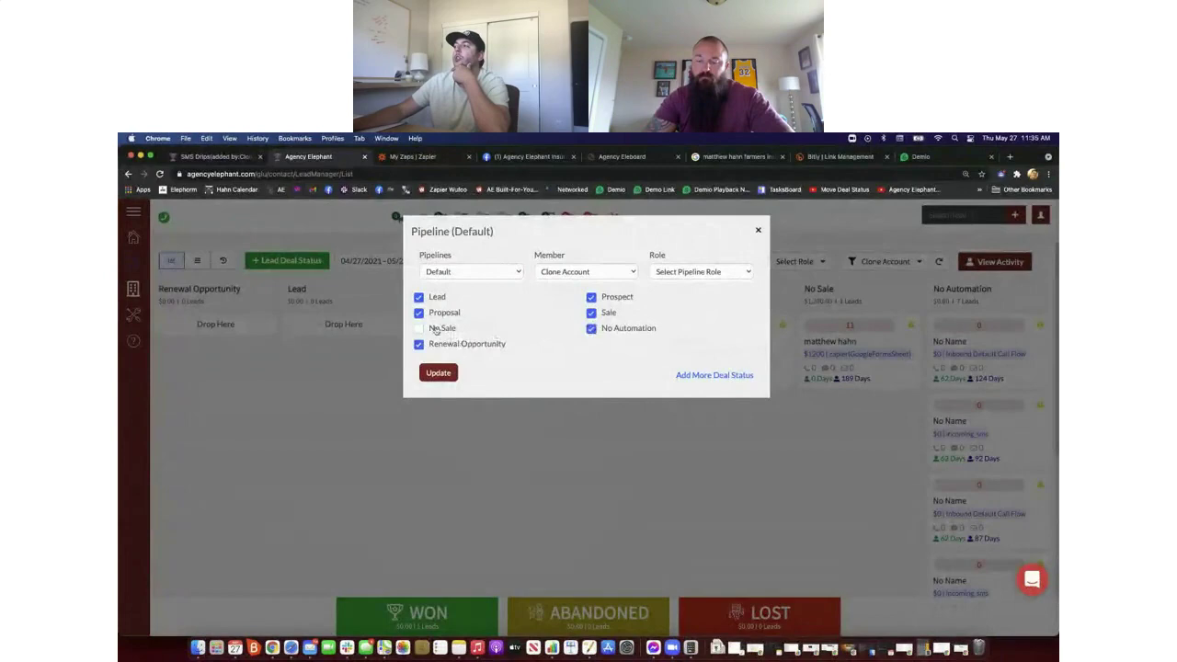
left_click(442, 372)
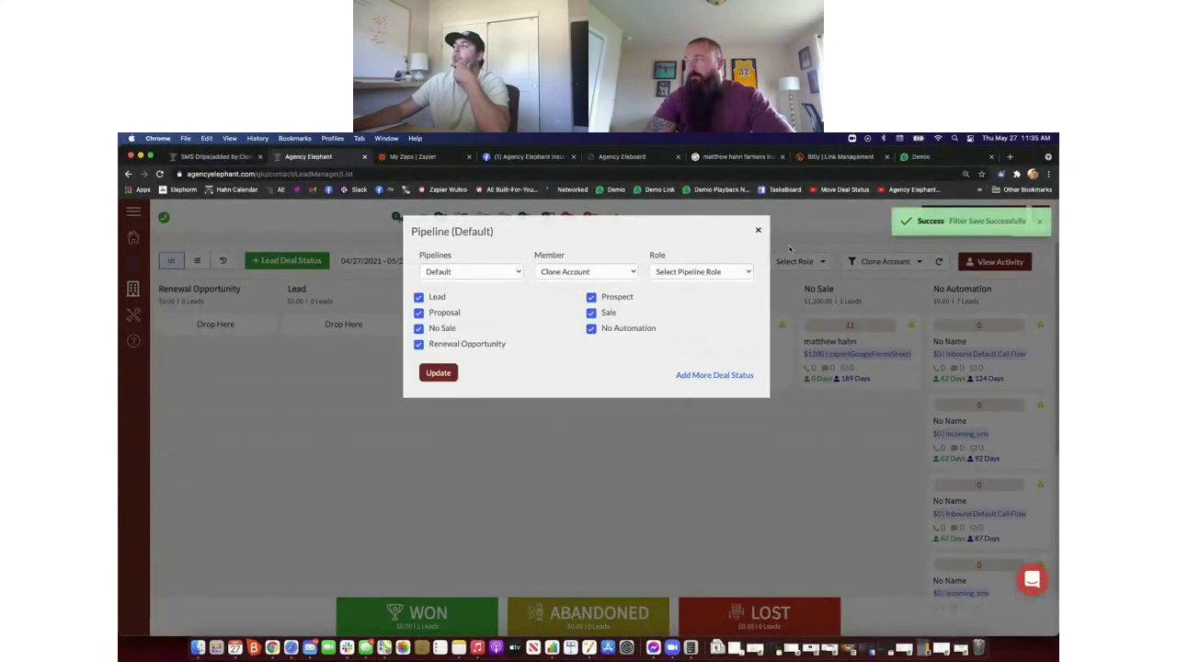
left_click(757, 230)
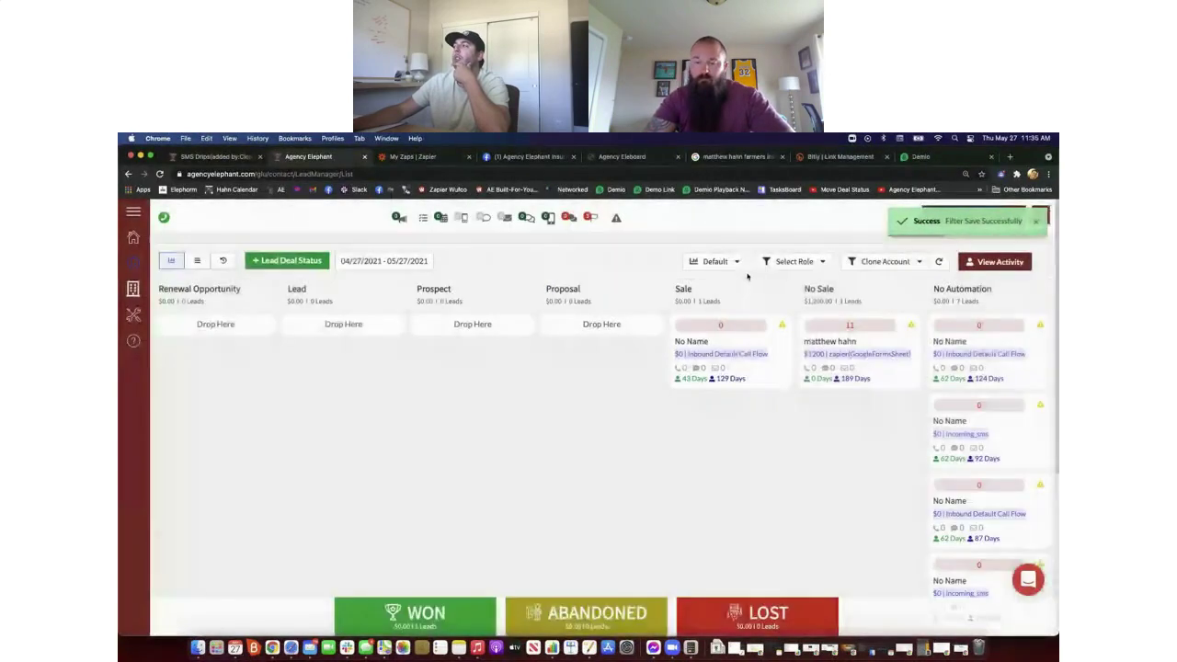
- Select the Default pipeline for the lead board and reload the page
left_click(714, 261)
left_click(712, 297)
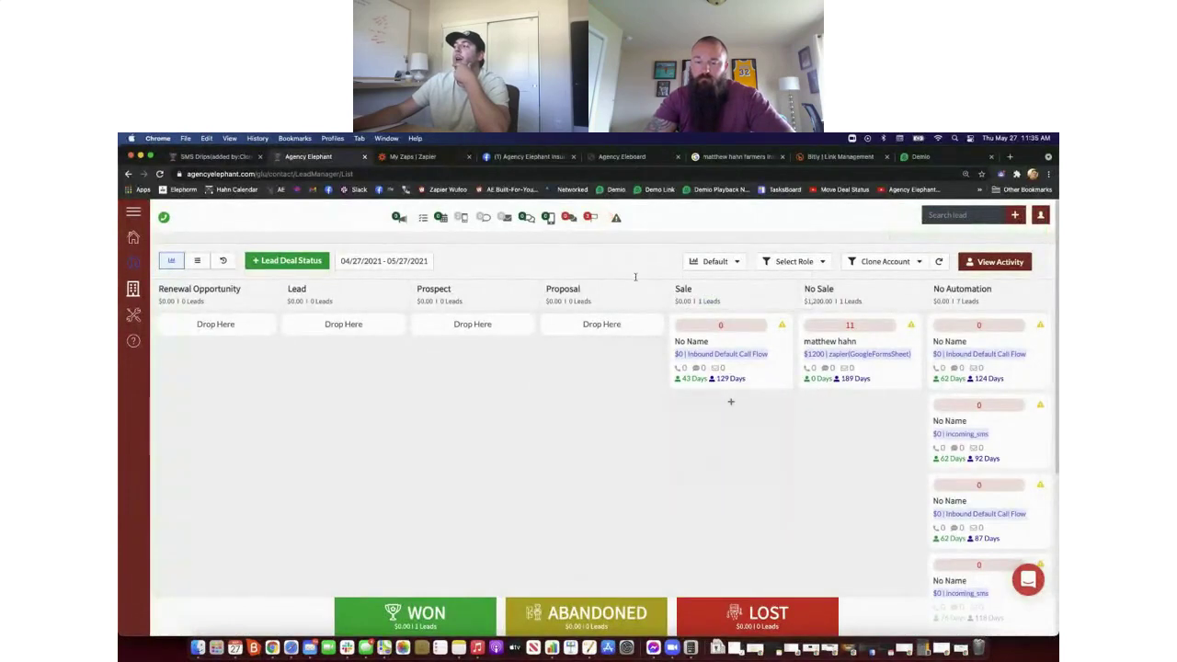
left_click(159, 174)
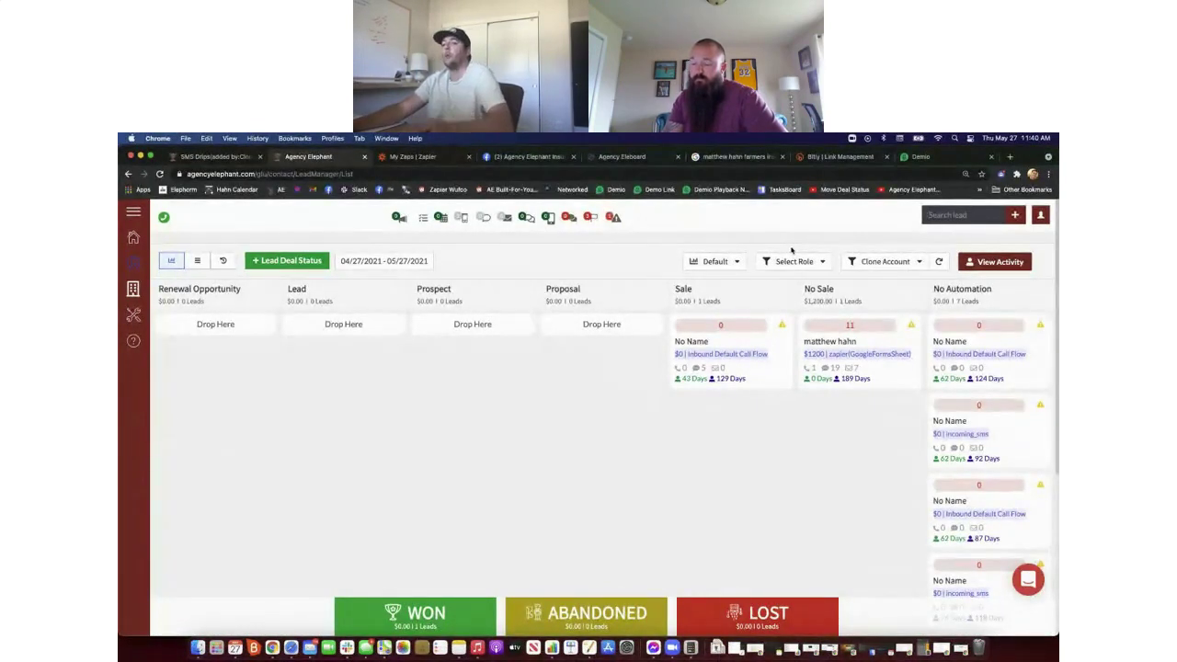
- Find the No Sale lead by first name, open the record, and copy the lead to the Renewal Processed group
type("matthew")
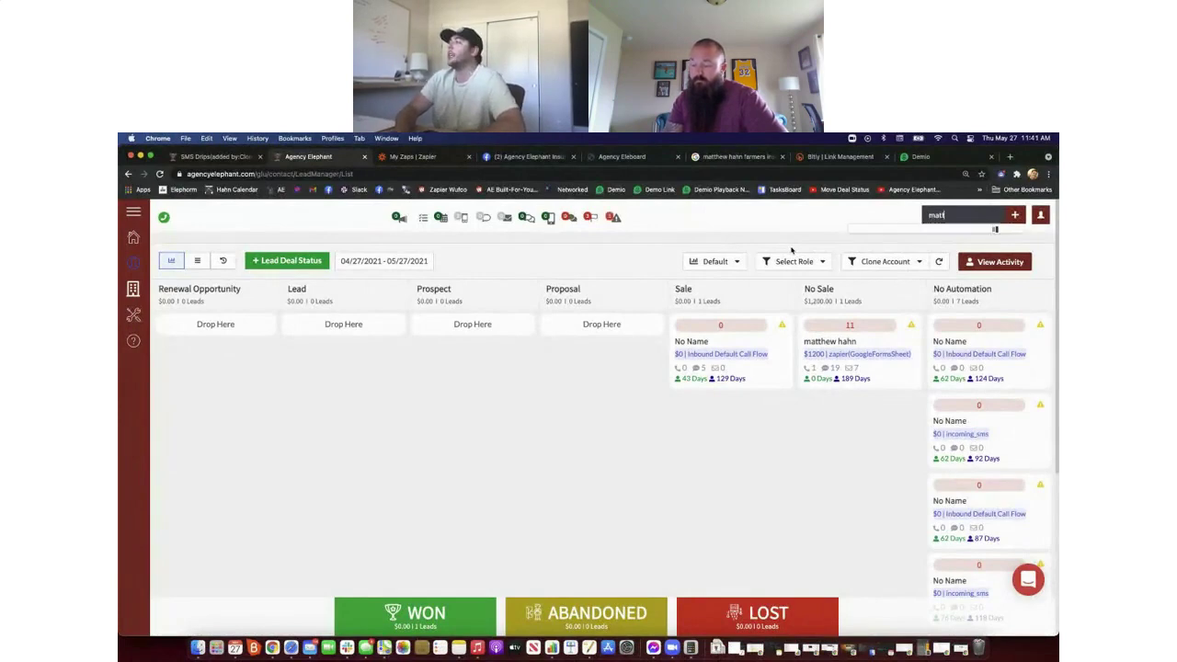
left_click(894, 244)
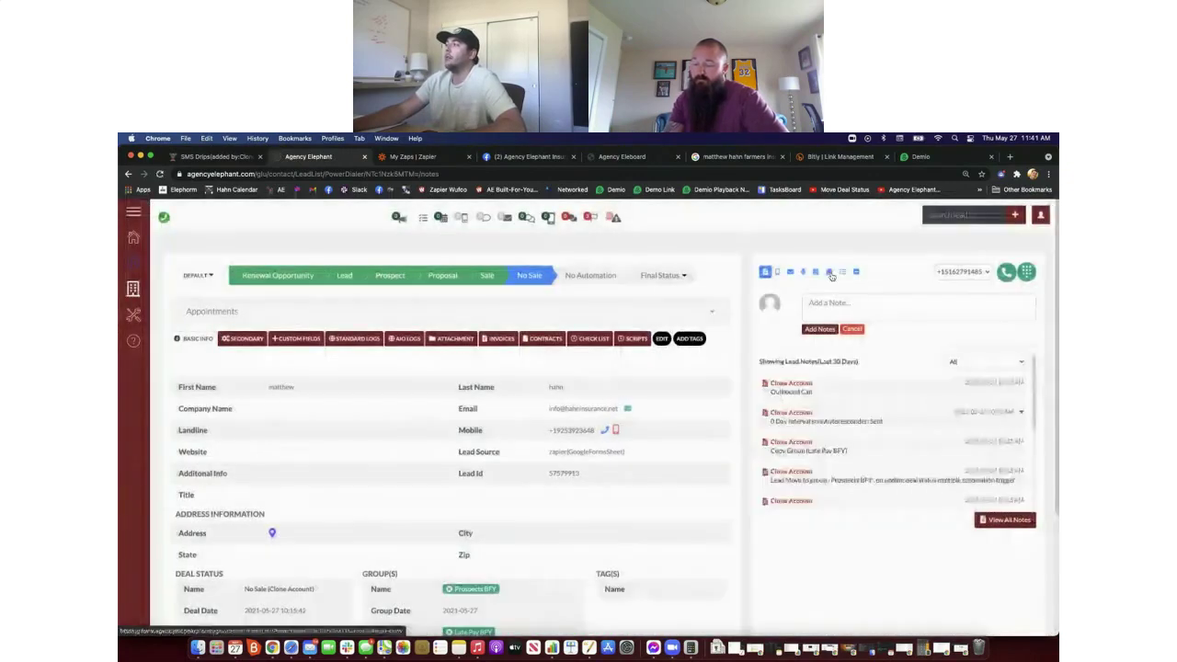
left_click(830, 272)
left_click(831, 301)
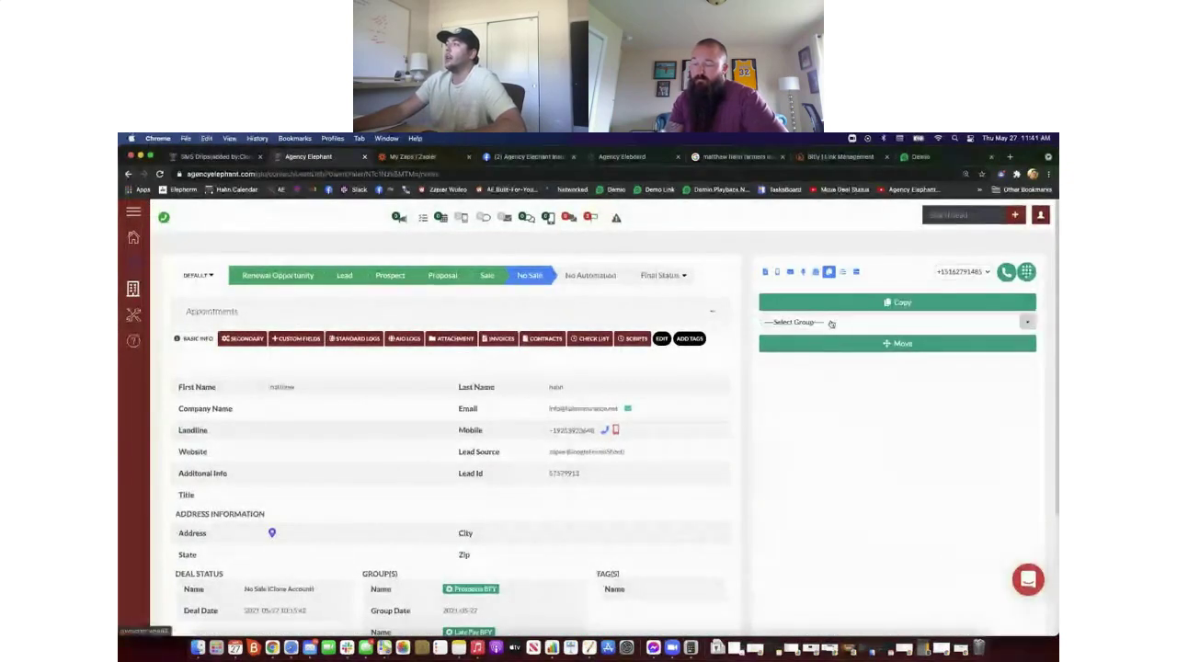
left_click(831, 322)
type("renewal")
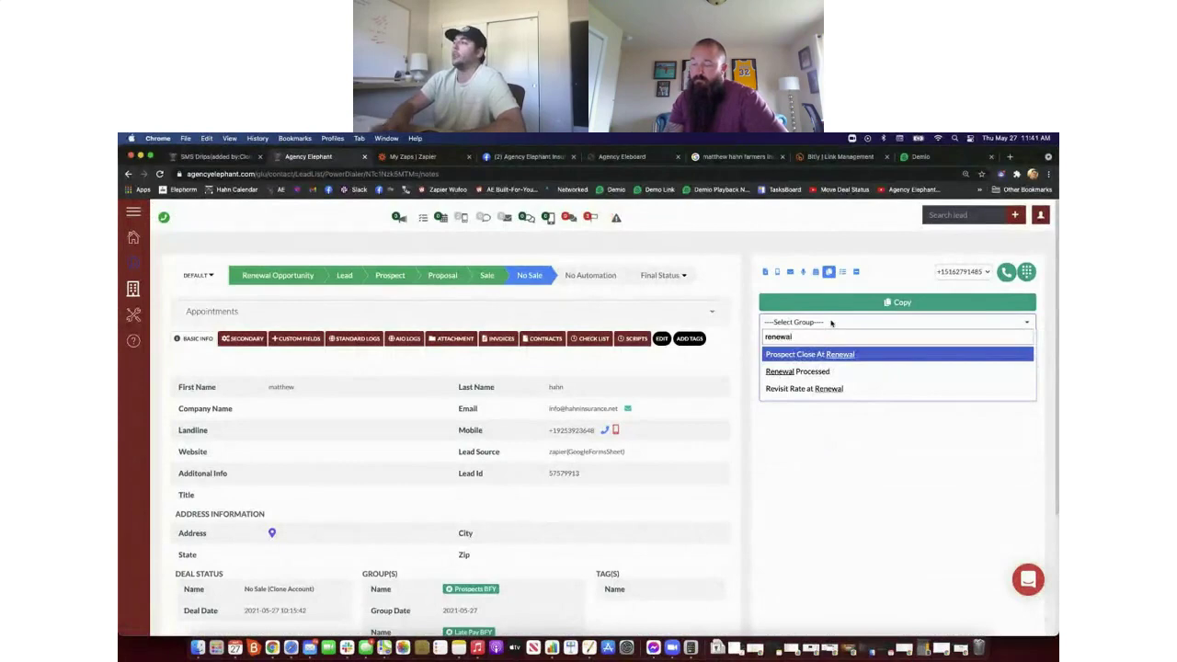
left_click(841, 372)
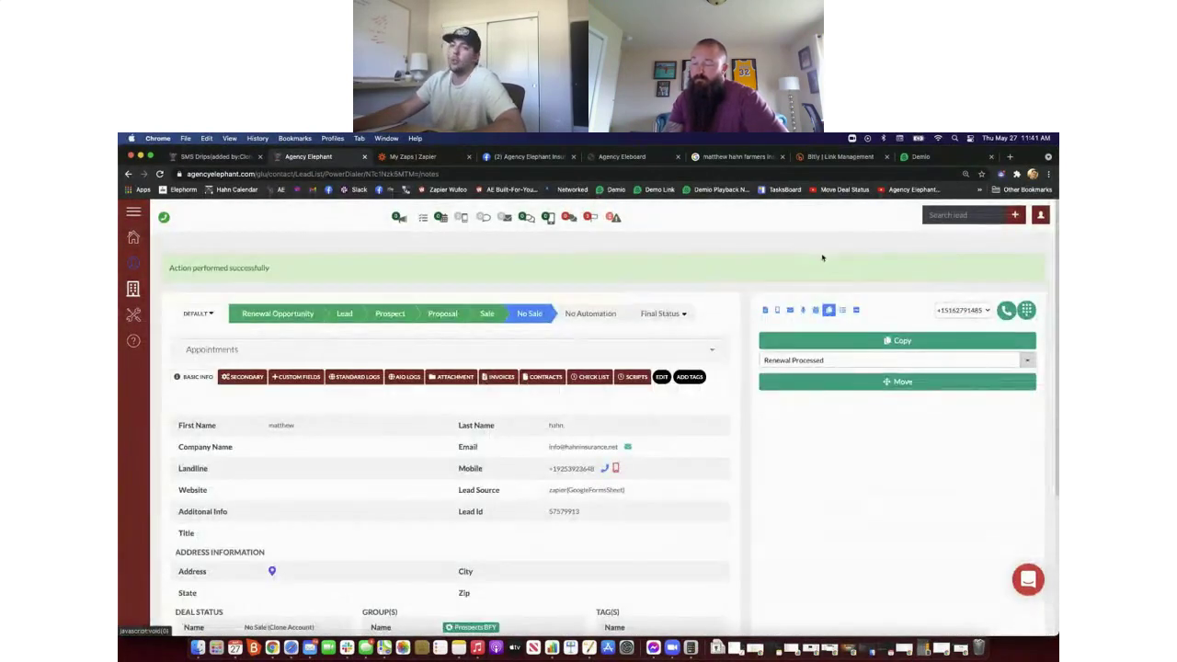
- Search the leads for another test contact, shorten the search to "m", and open the third matching lead
left_click(950, 215)
type("no na")
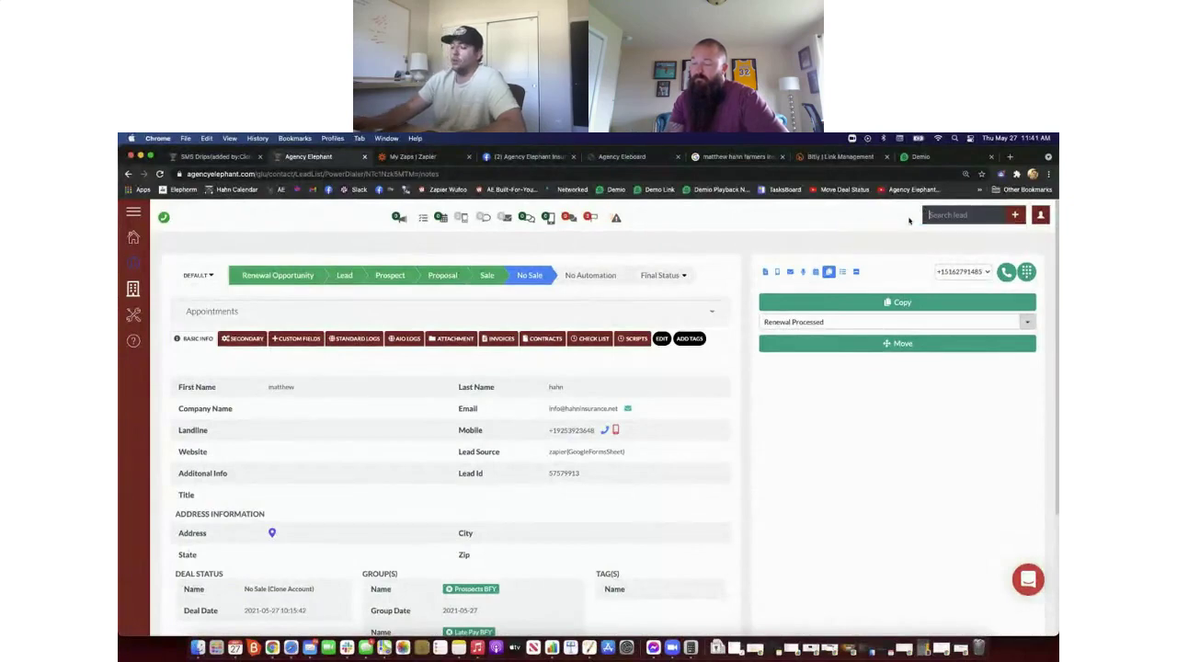
type("me")
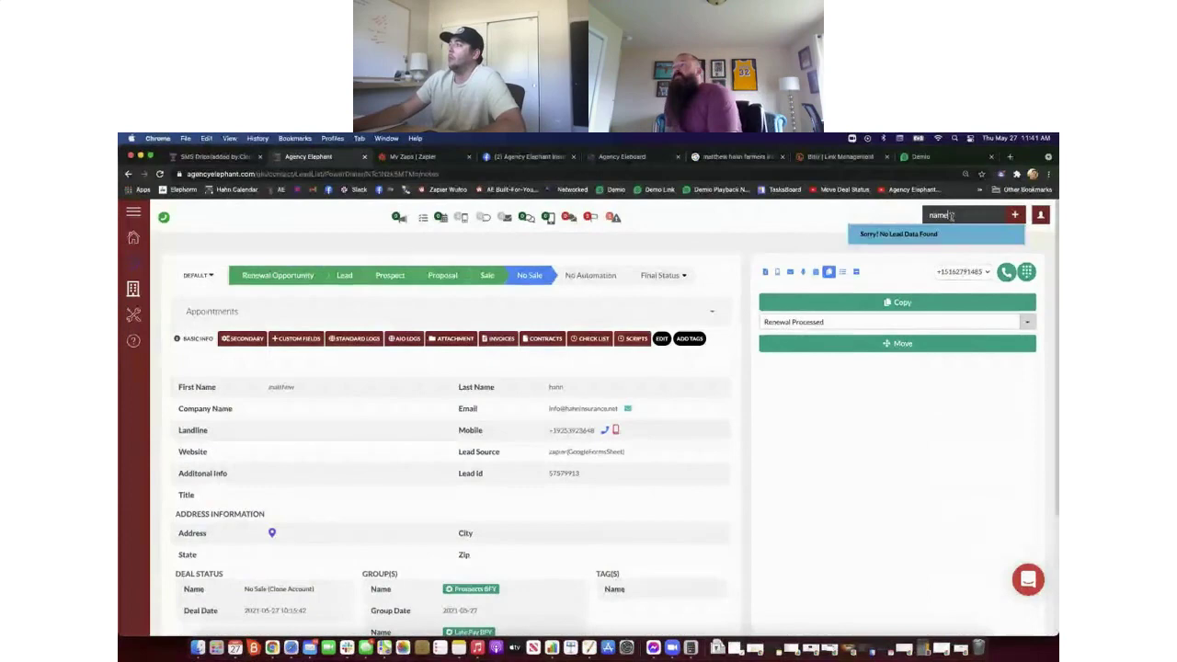
key("ctrl+a")
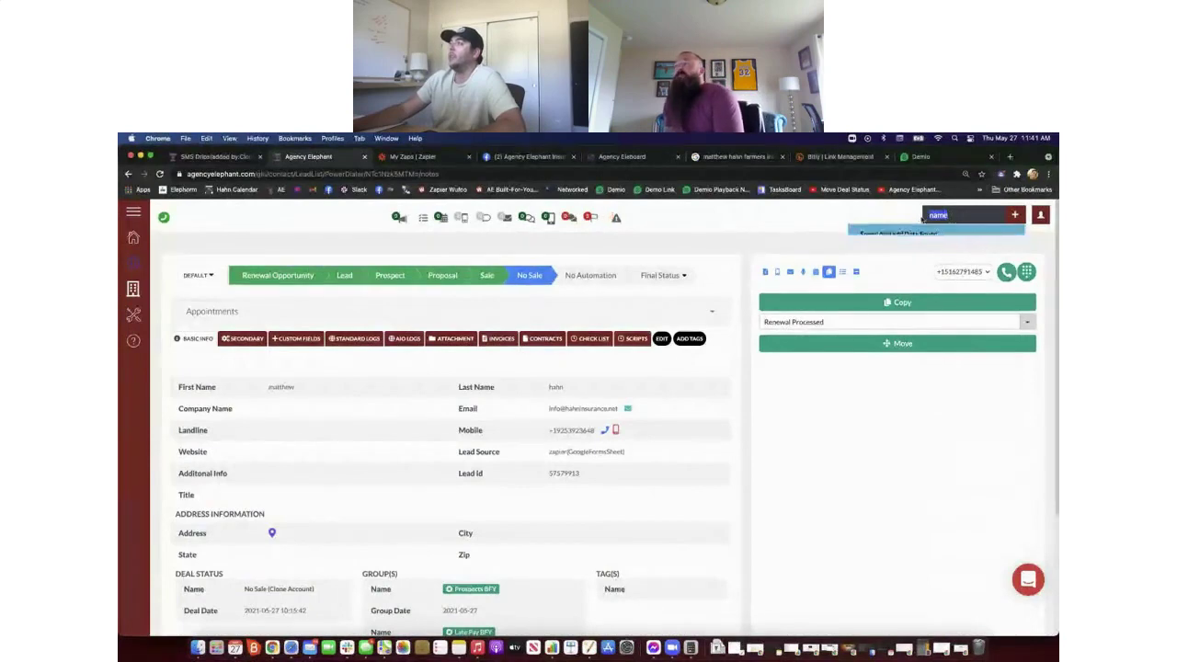
type("mark")
key("BackSpace")
key("BackSpace")
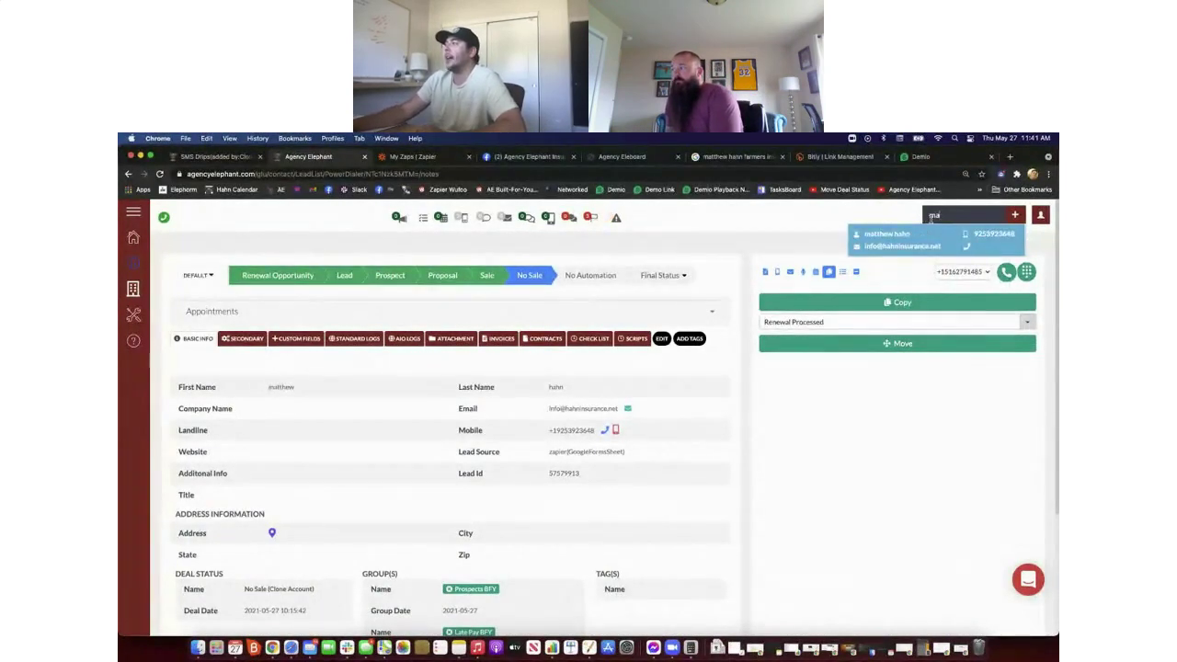
key("BackSpace")
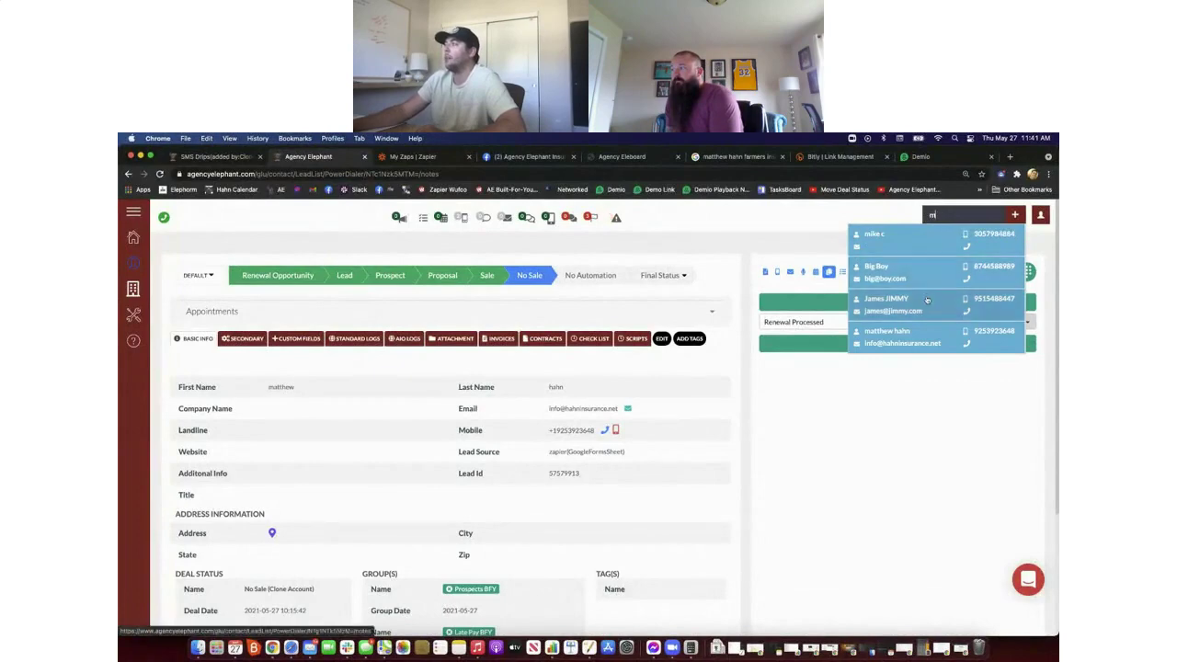
left_click(928, 307)
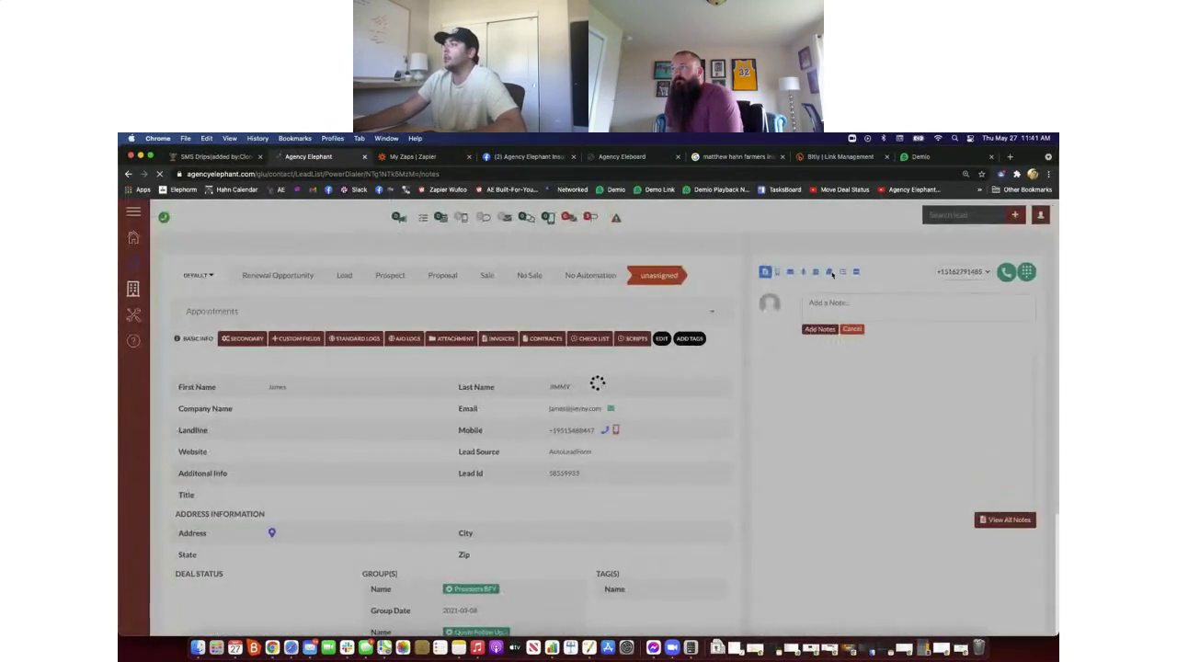
- Start copying this lead to a group and filter the available groups by "renewal"
left_click(829, 273)
left_click(827, 301)
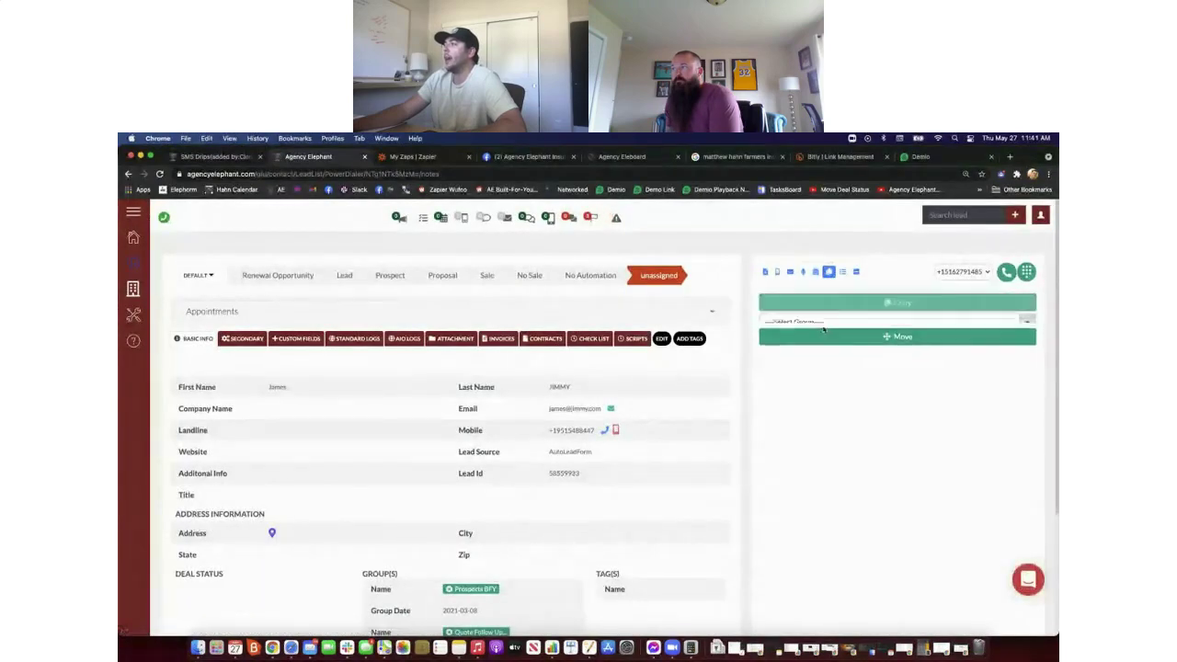
left_click(825, 322)
type("renewal")
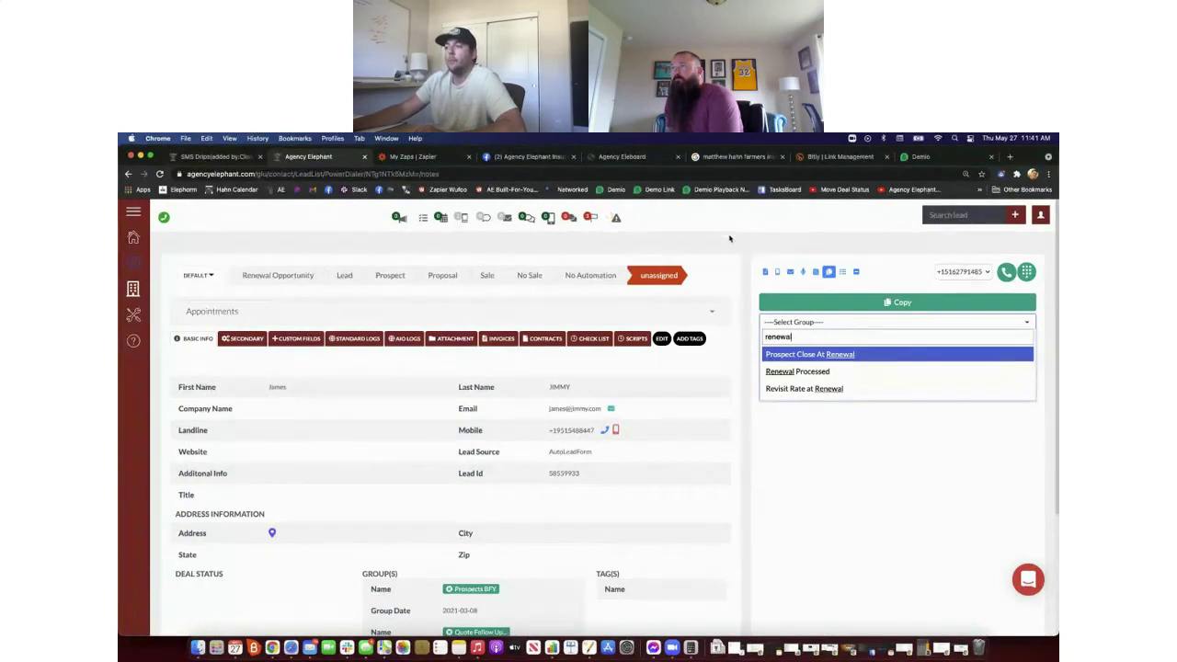
- Switch to Slack, review the messages in the agency's renewal channel, and return to Agency Elephant
left_click(347, 649)
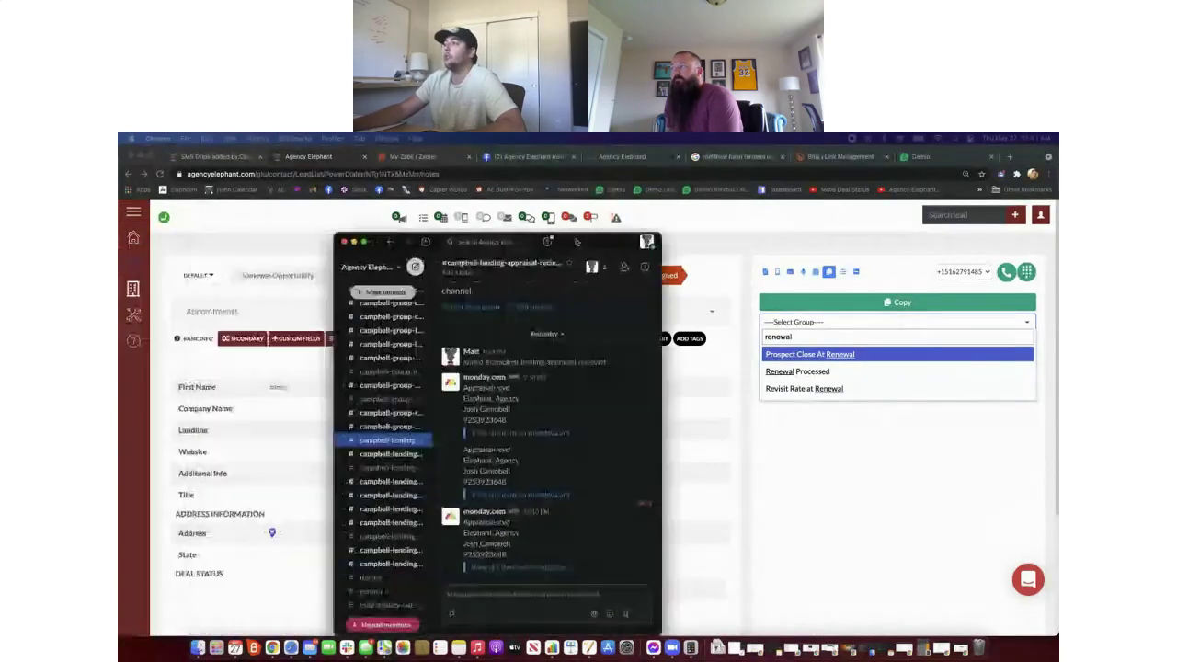
scroll(408, 394, "down", 5)
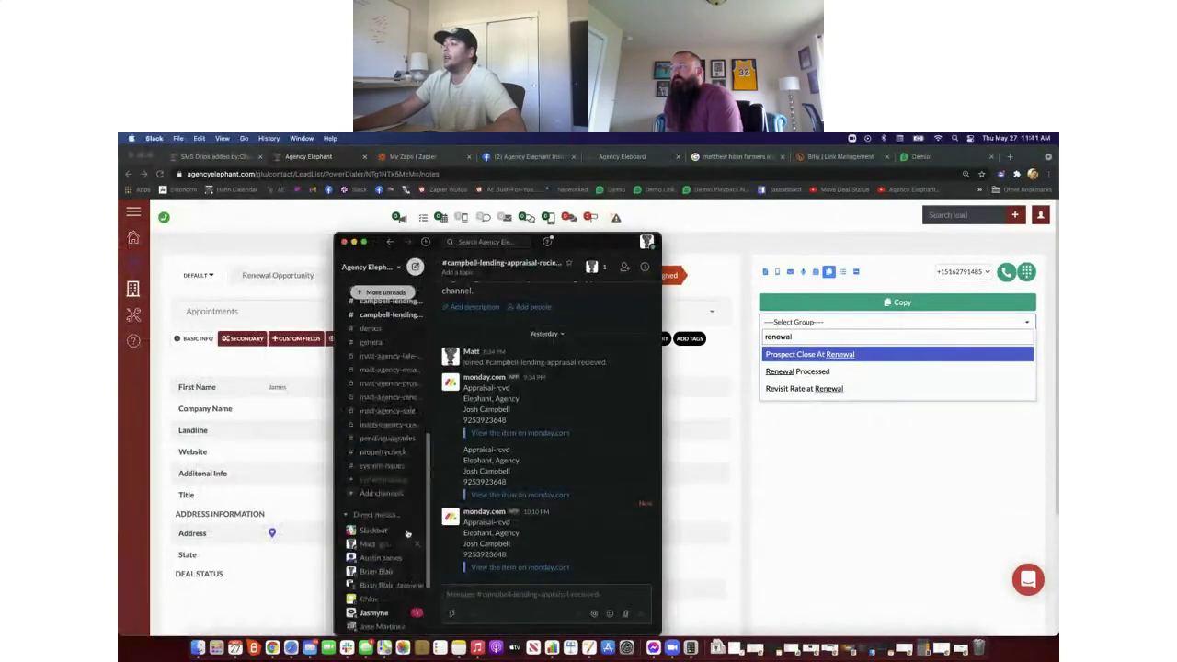
left_click(392, 396)
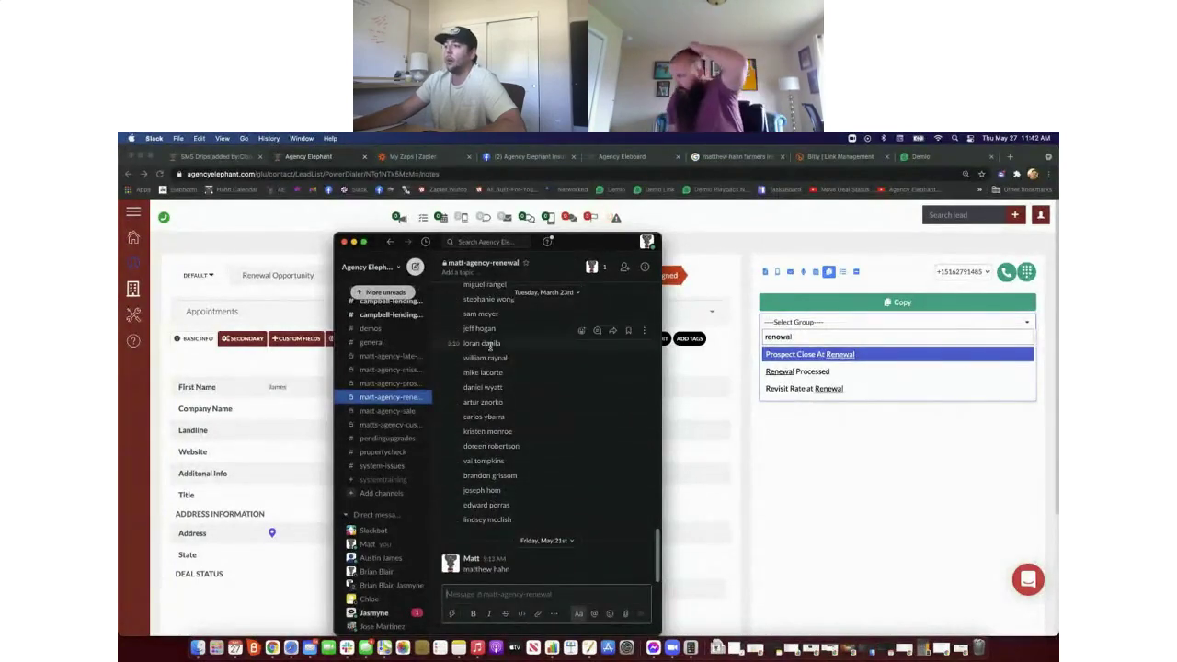
left_click(353, 242)
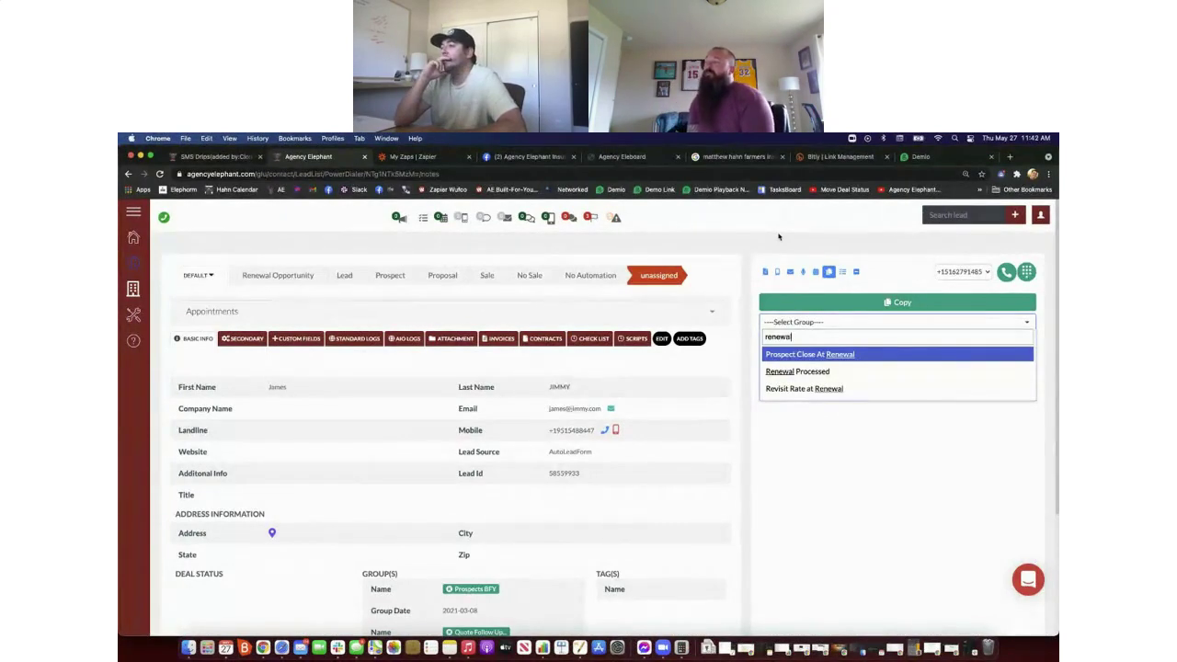
- Abandon the group selection, search for the earlier lead by first name, and reopen that lead's record
left_click(835, 230)
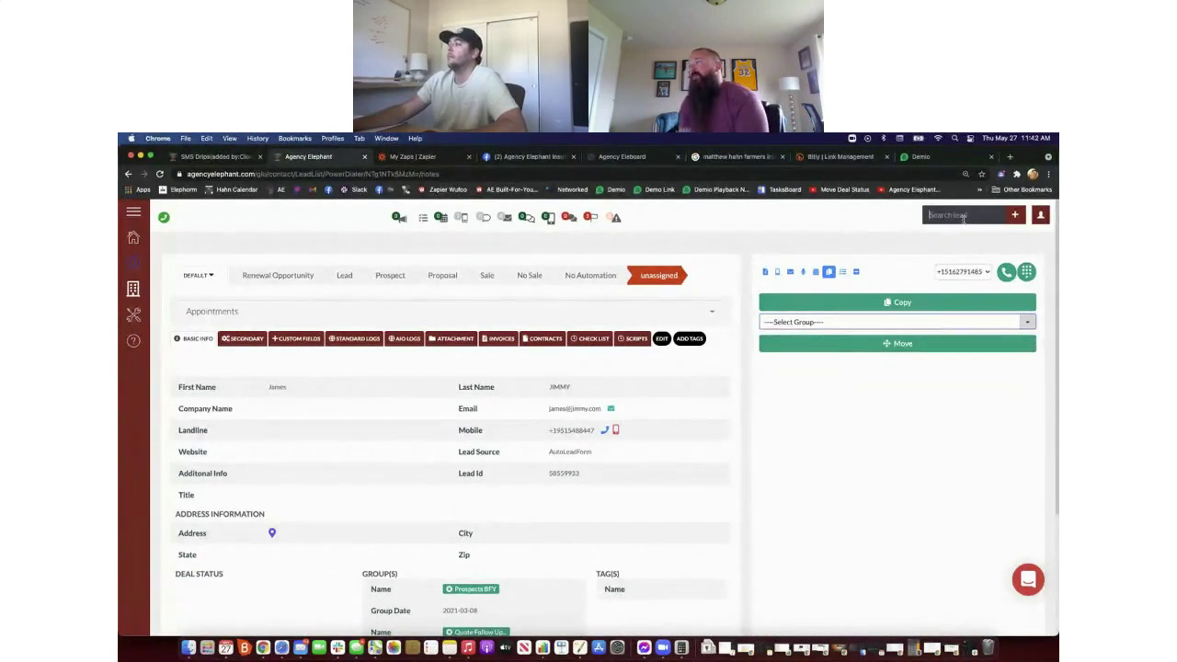
type("matthew")
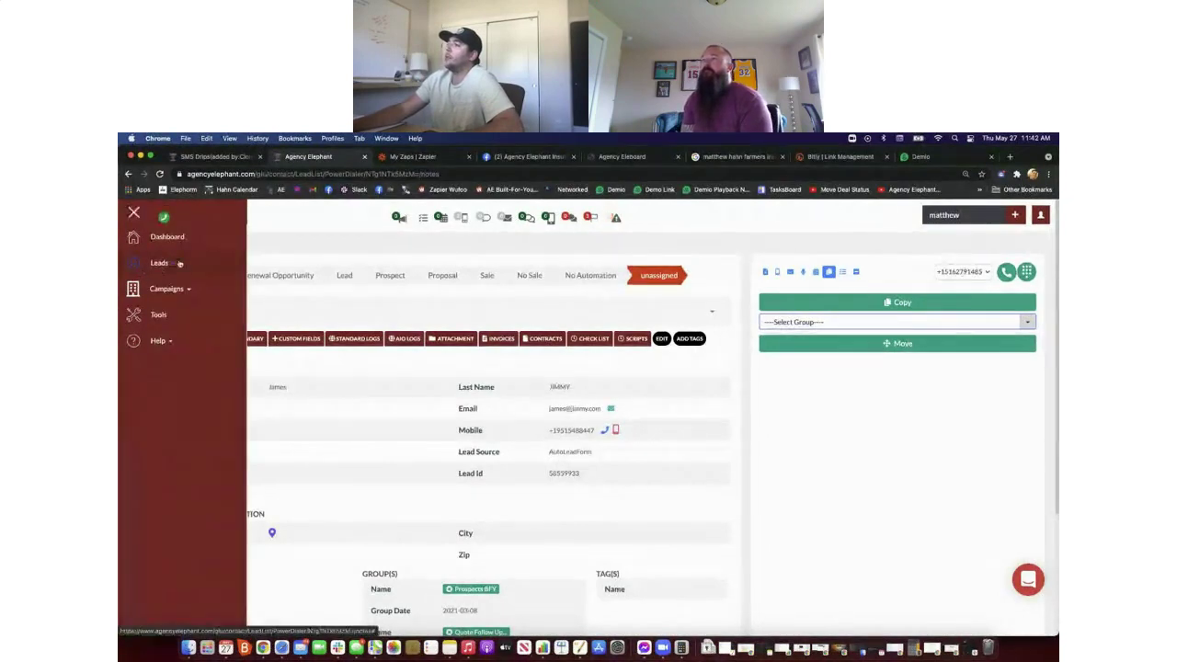
double_click(979, 218)
type("matt")
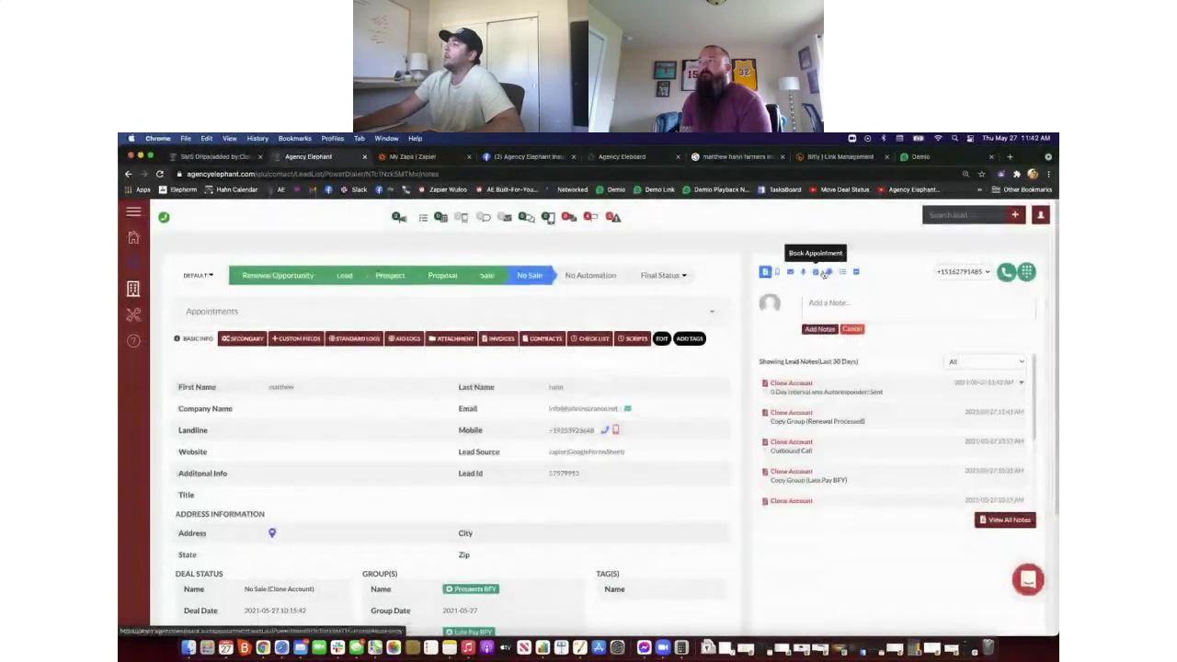
- Try to copy the reopened lead to the Renewal Processed group again
left_click(829, 274)
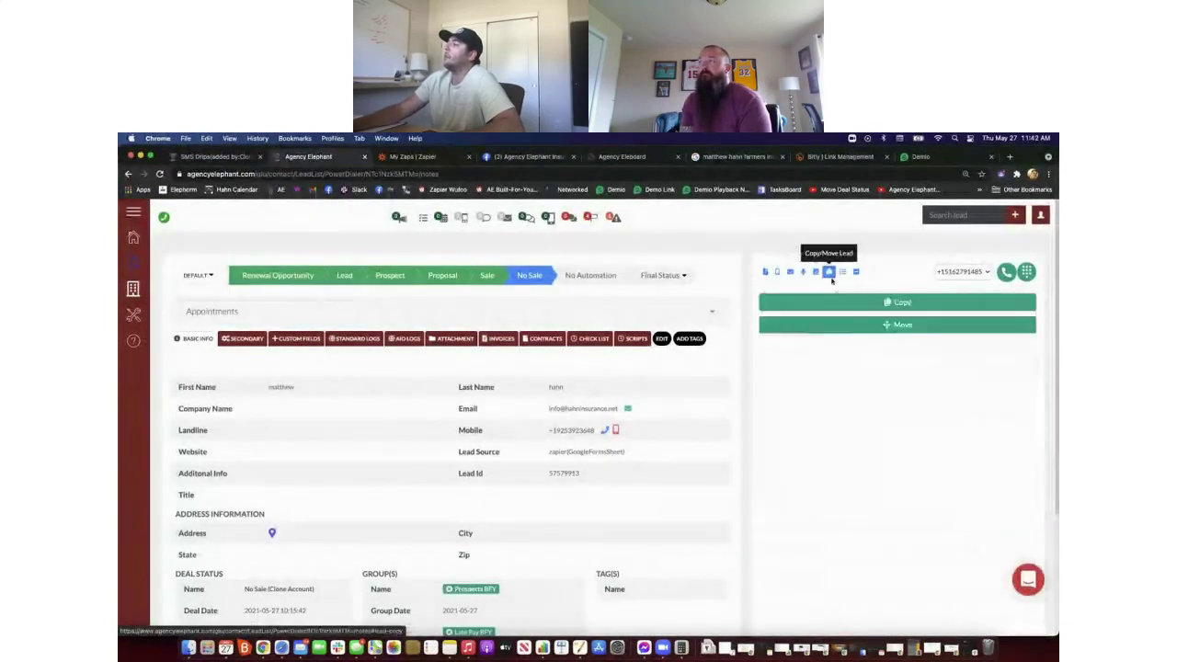
left_click(821, 302)
left_click(814, 321)
type("renewa")
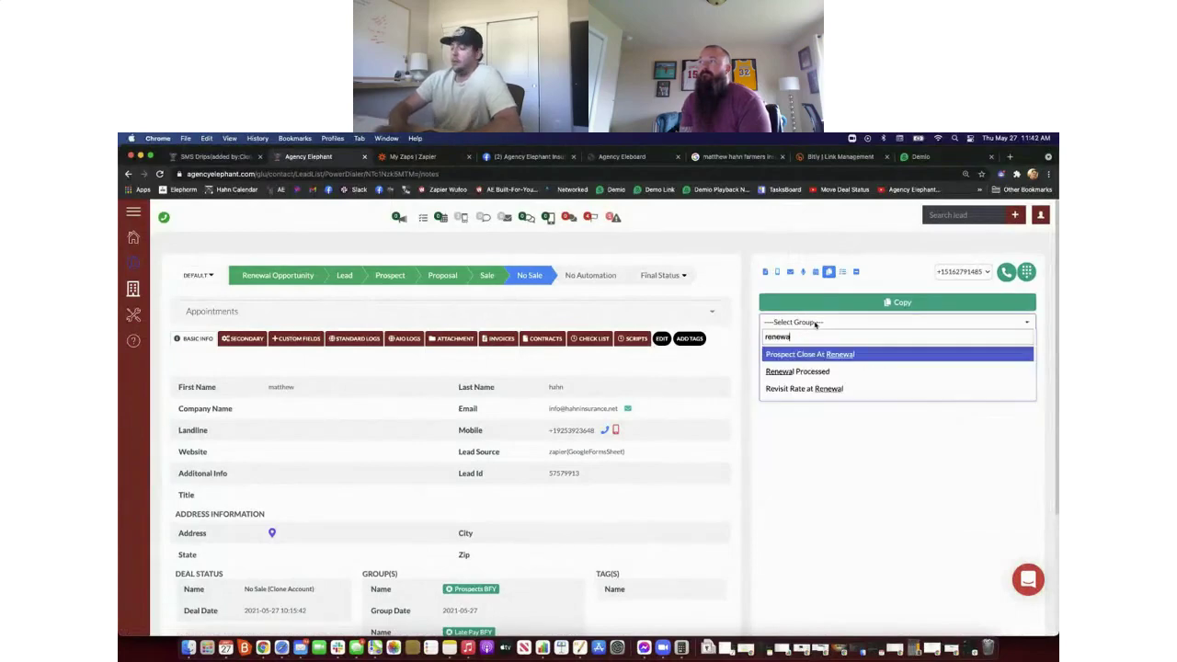
left_click(797, 372)
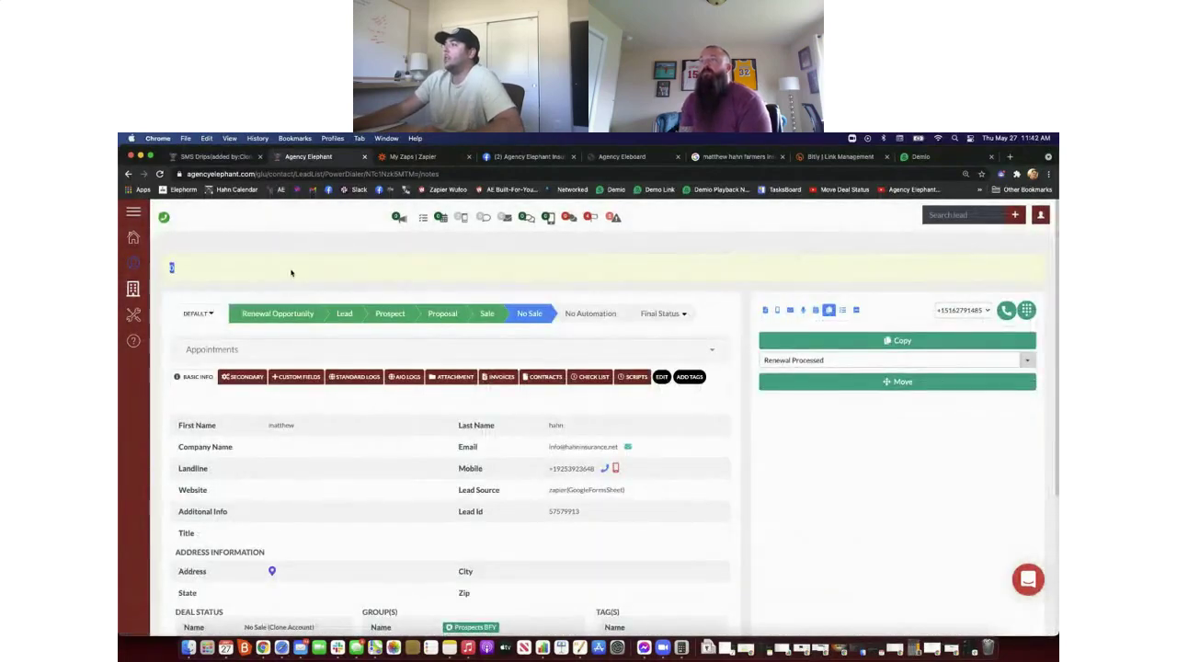
- Remove the lead from the Renewal Processed group and confirm the removal
scroll(314, 288, "down", 3)
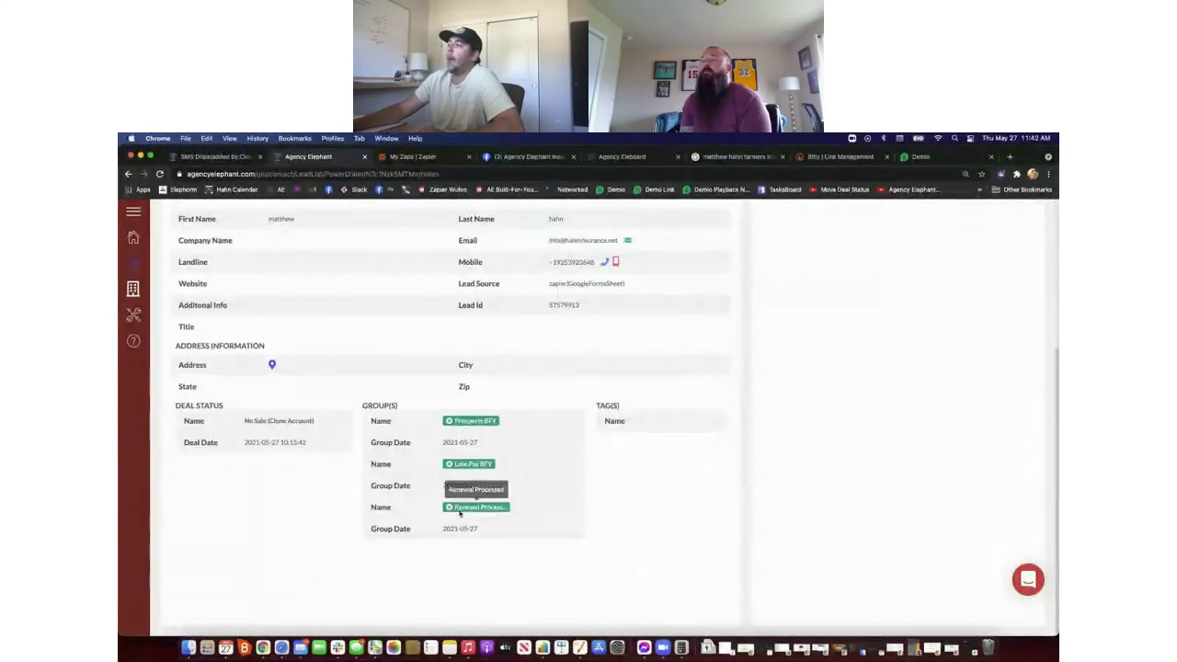
left_click(449, 506)
left_click(556, 470)
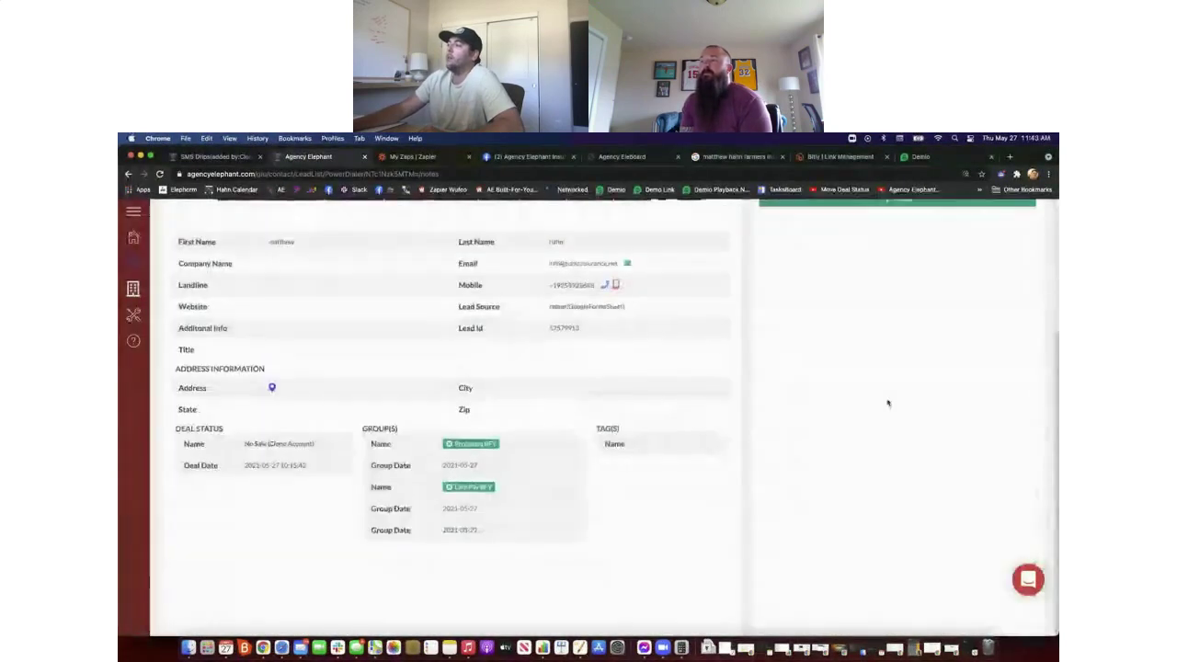
left_click(848, 338)
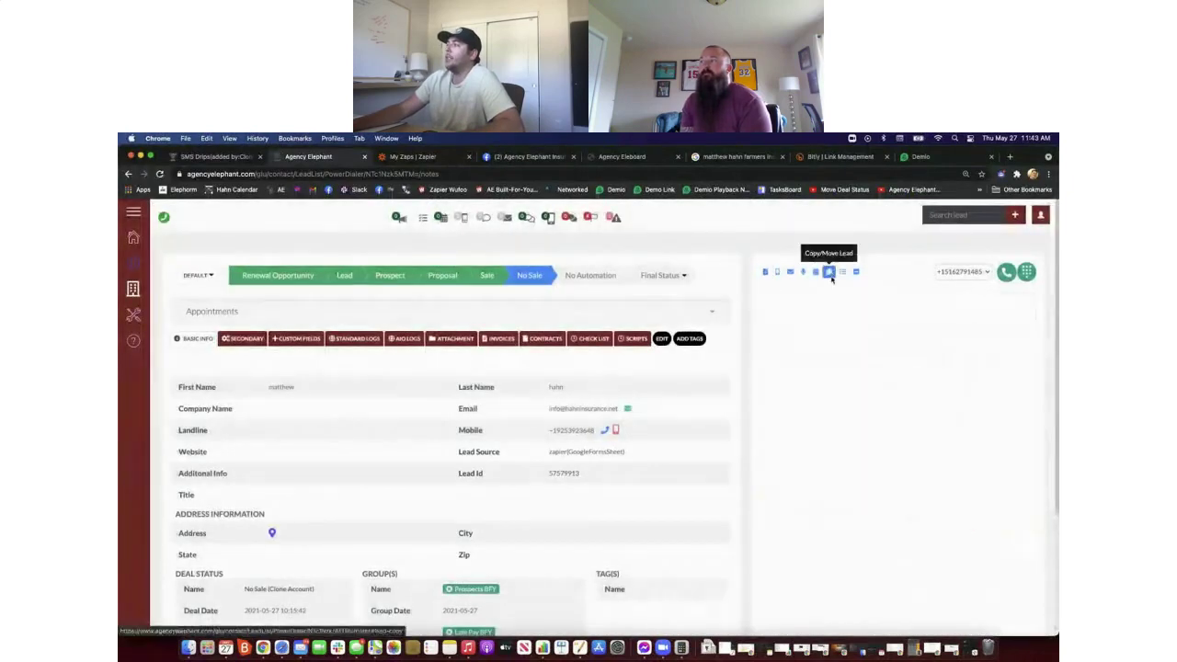
- Copy the lead to the Renewal Processed group
left_click(828, 272)
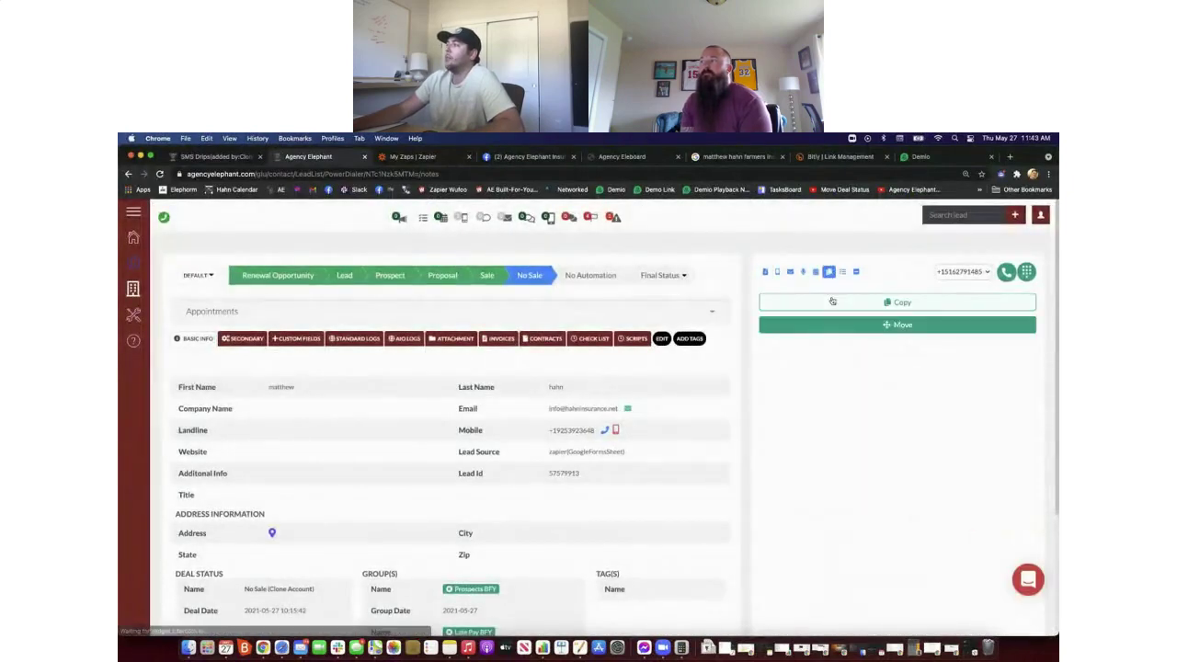
left_click(829, 322)
type("renewal")
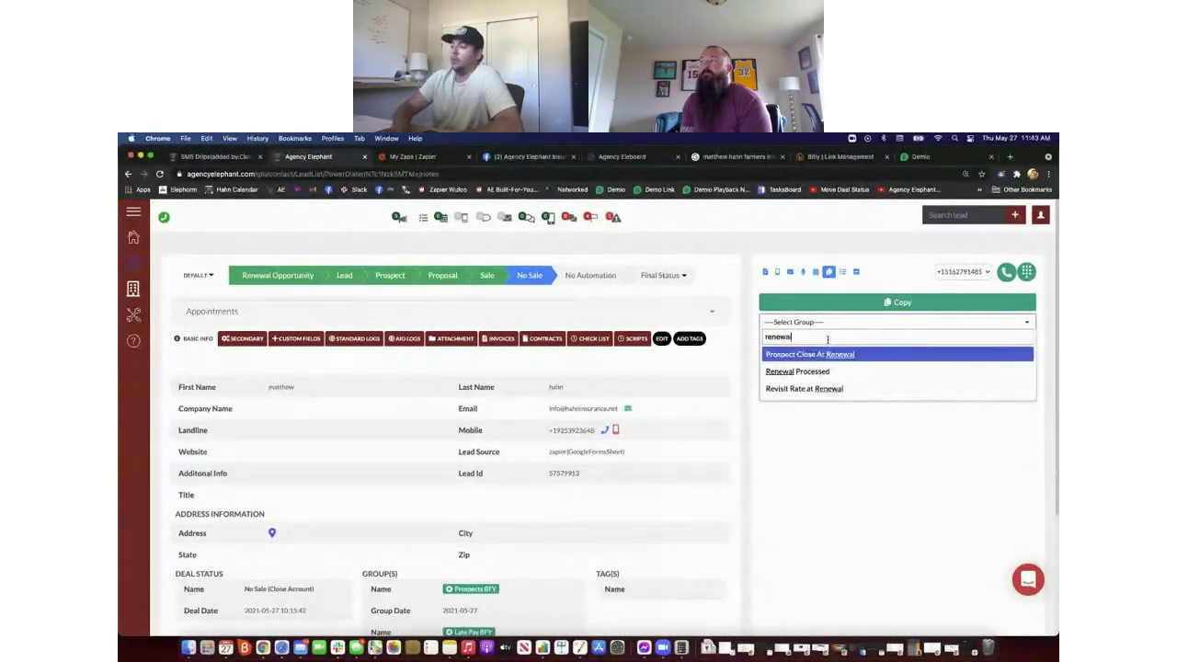
left_click(811, 372)
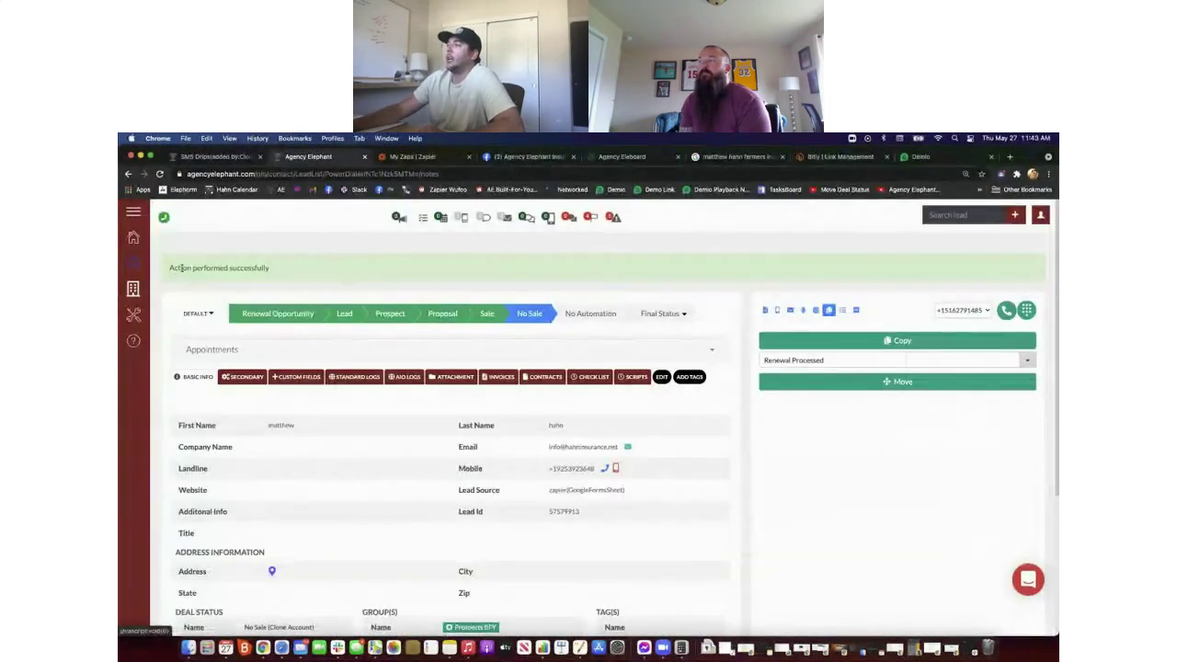
left_click_drag(182, 268, 458, 282)
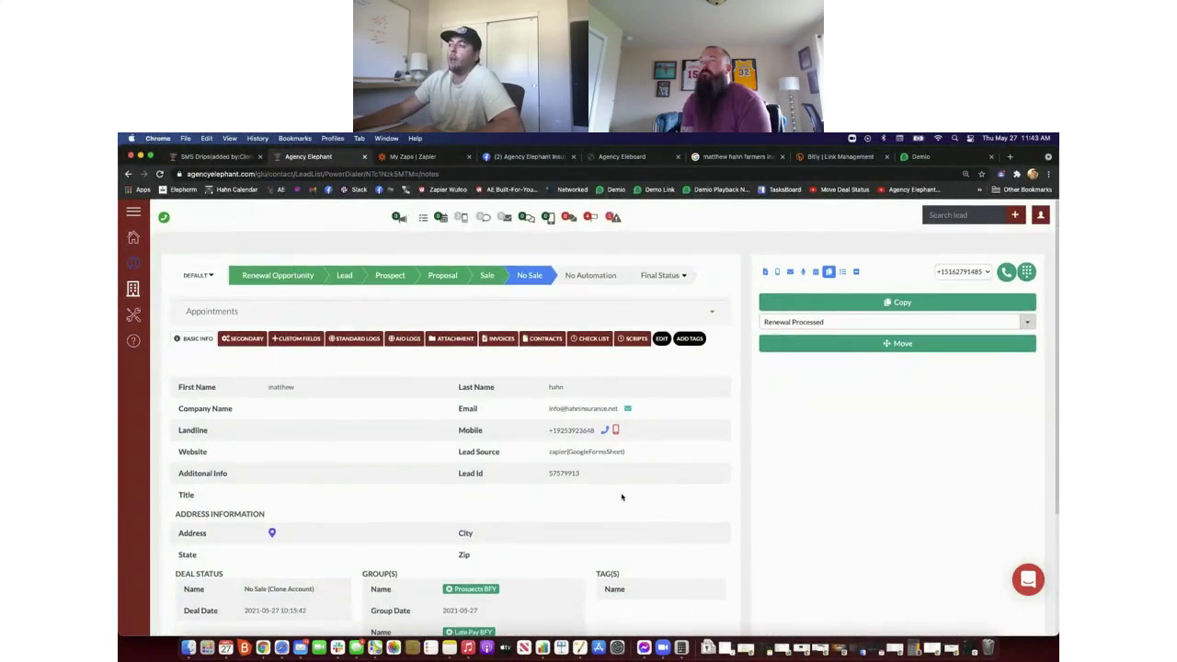
- Remove the lead from the Late Pay BFY and Renewal Processed groups, confirming each removal
scroll(621, 496, "down", 3)
left_click(450, 464)
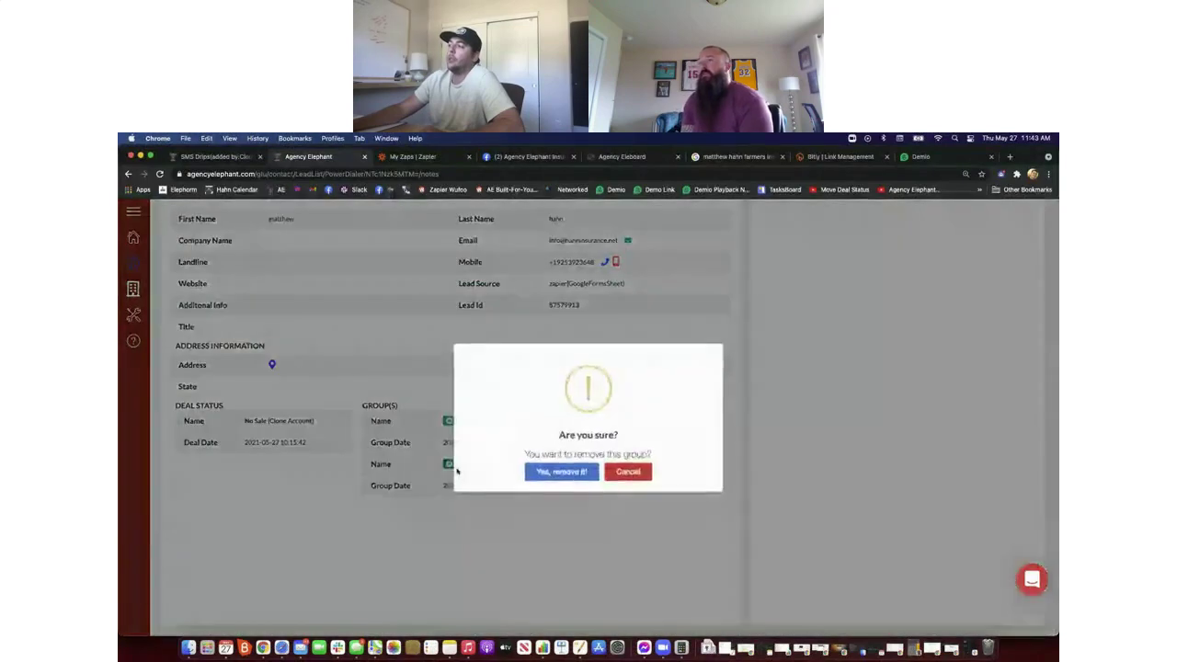
left_click(542, 476)
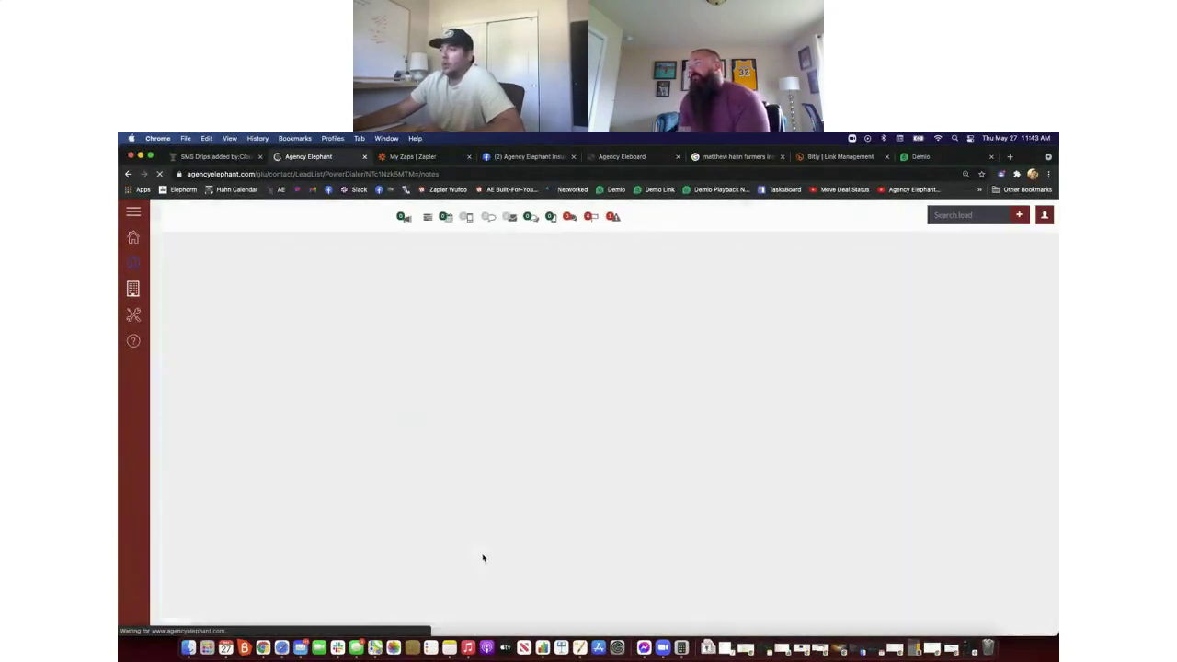
scroll(536, 588, "down", 3)
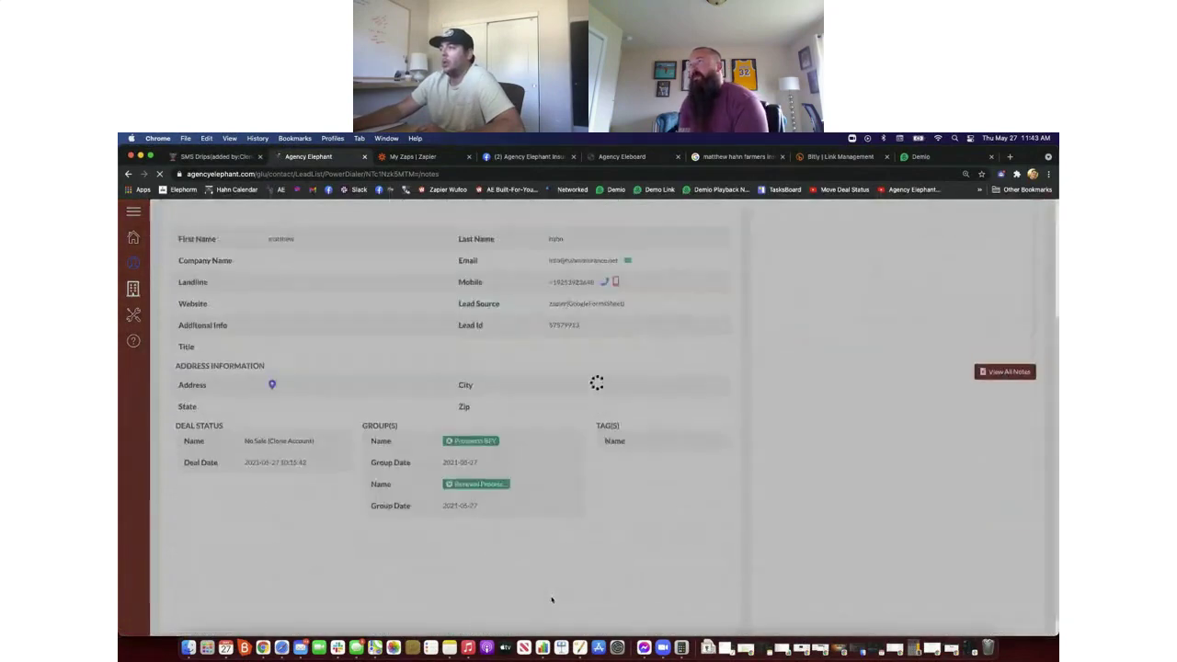
left_click(450, 464)
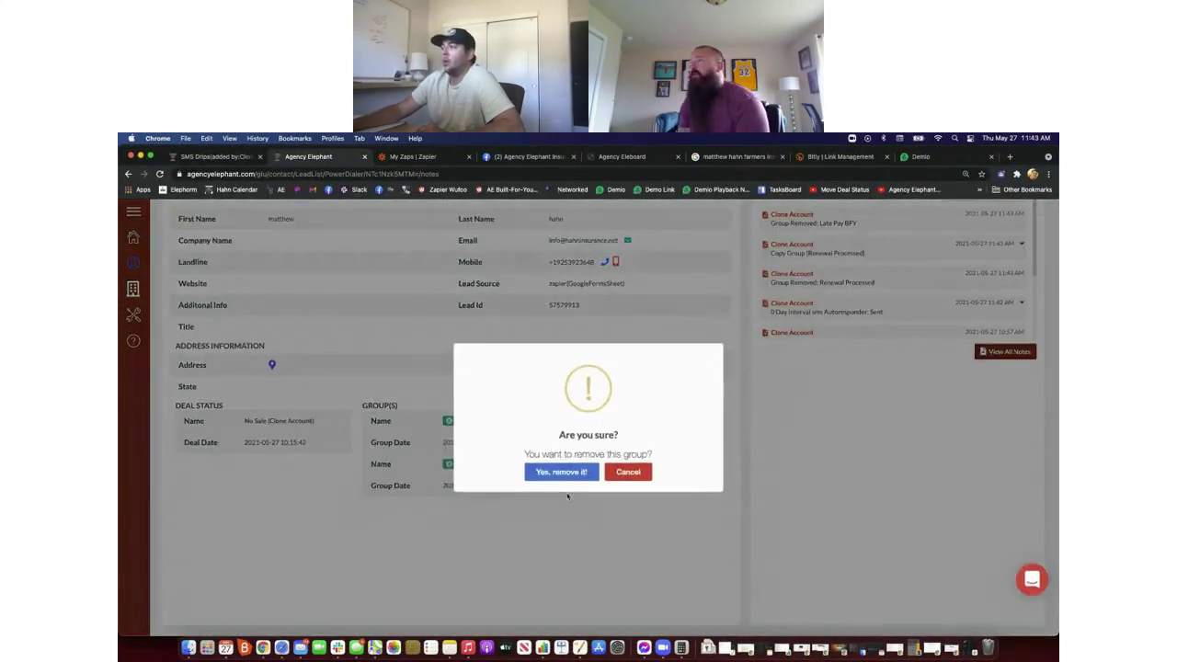
left_click(563, 468)
left_click(450, 464)
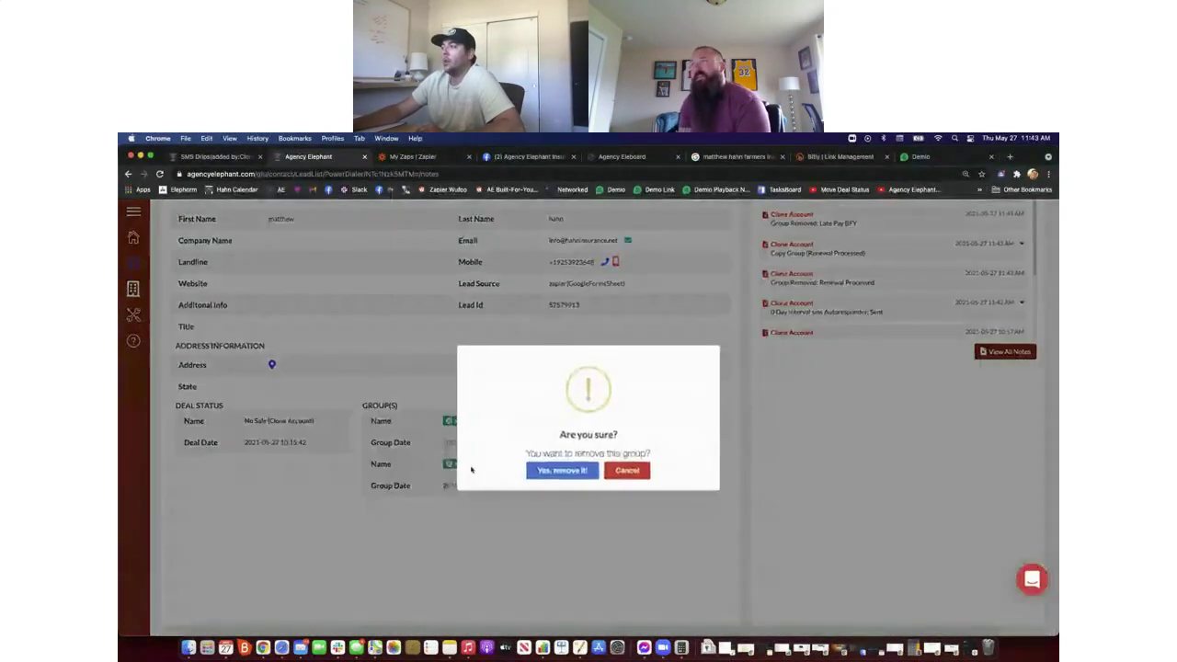
left_click(554, 475)
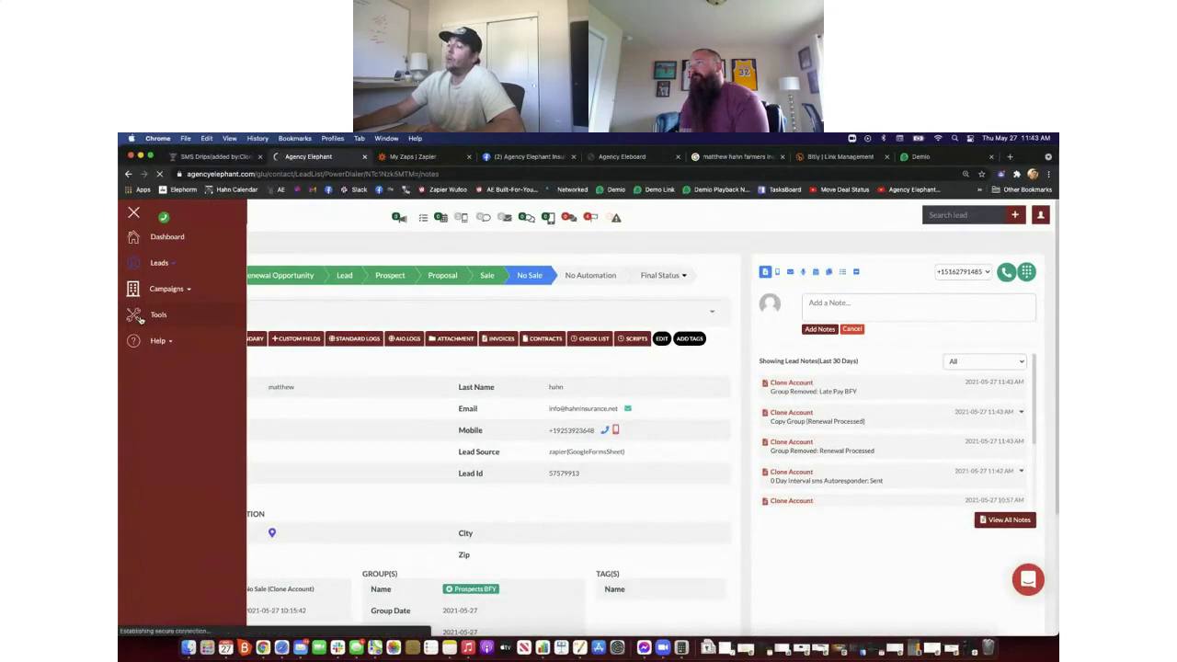
- Review the Event Reminder Campaign list, and reopen the lead's record by searching for the first name
left_click(143, 321)
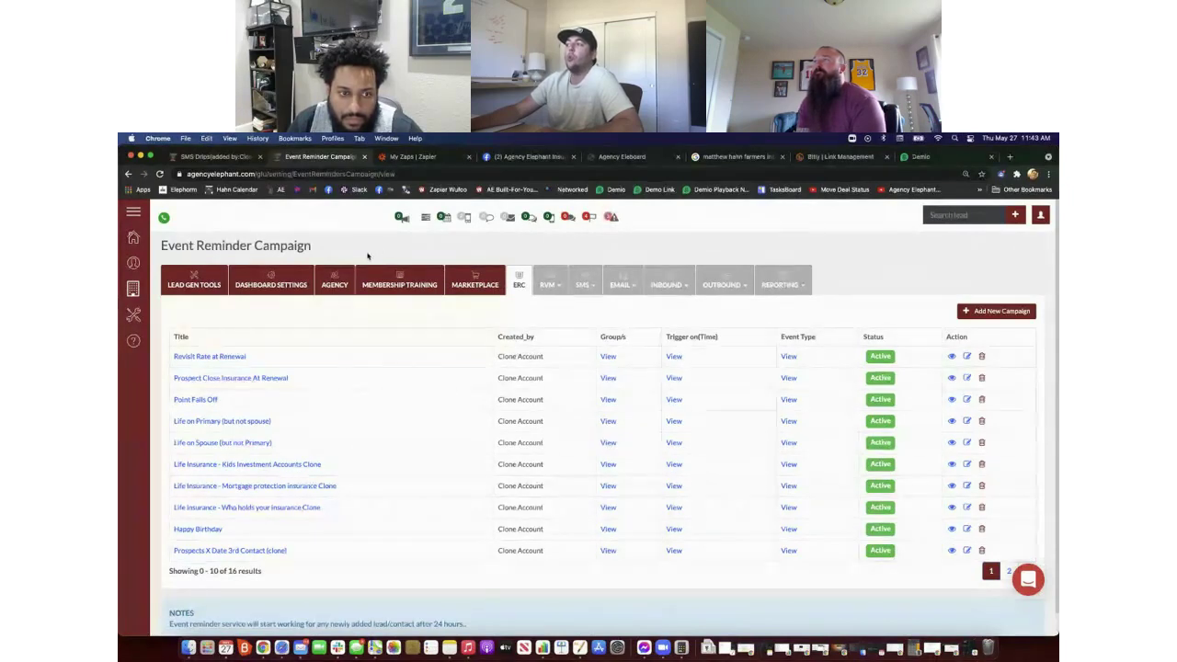
left_click_drag(312, 246, 162, 245)
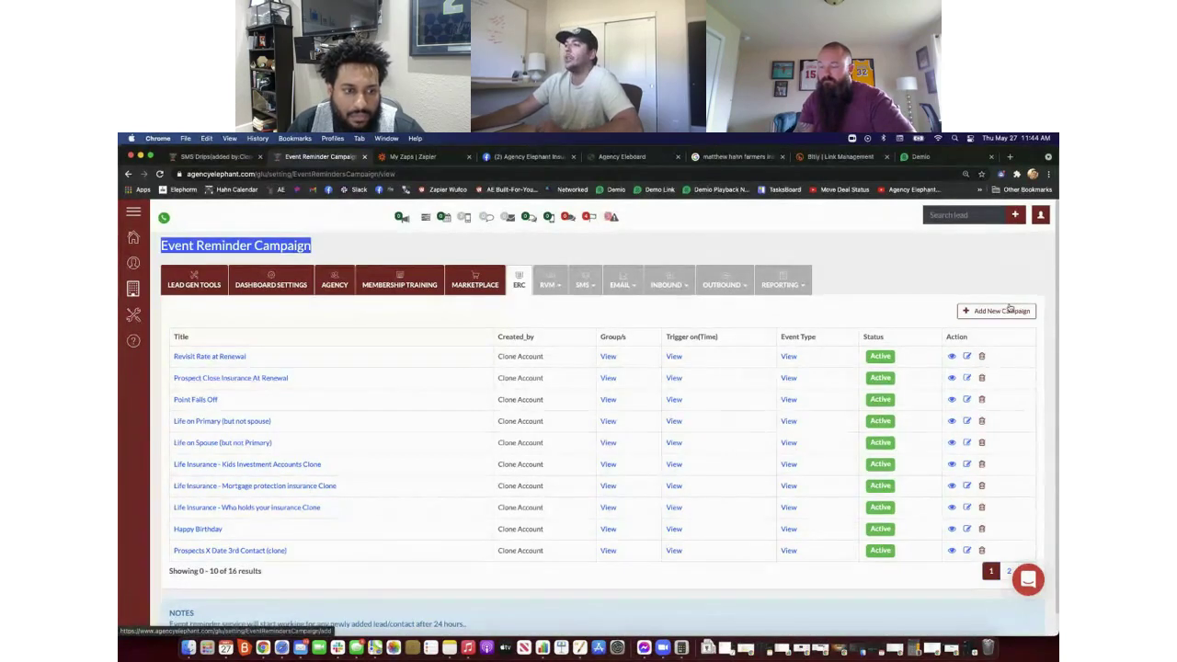
left_click(961, 213)
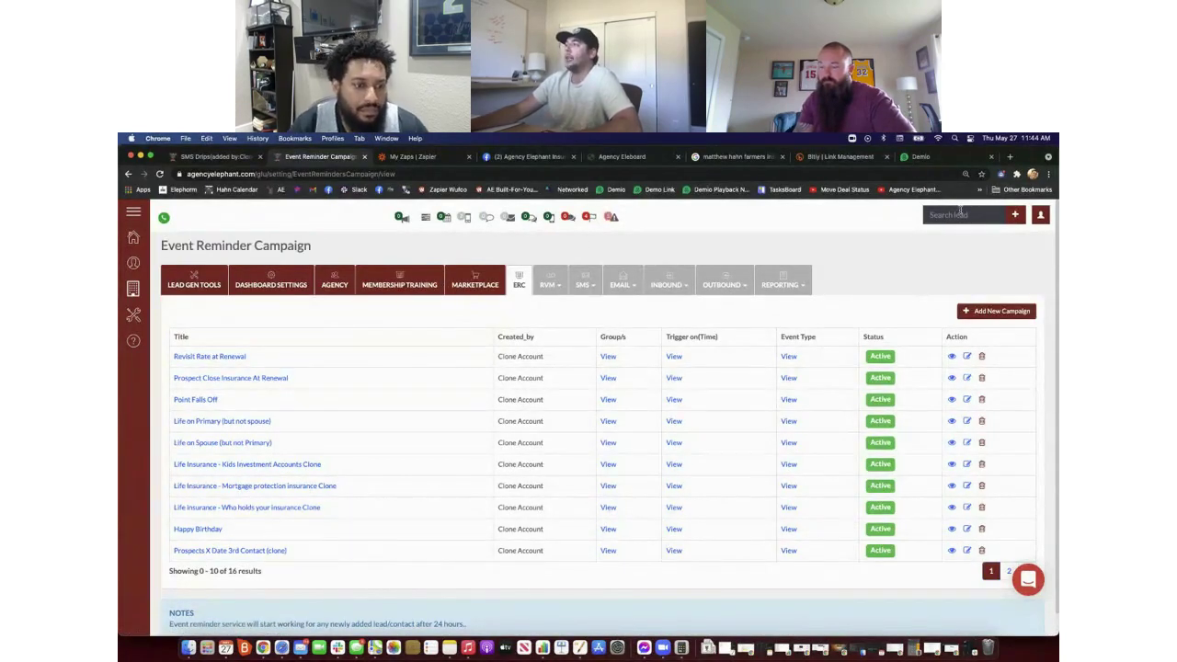
type("mat")
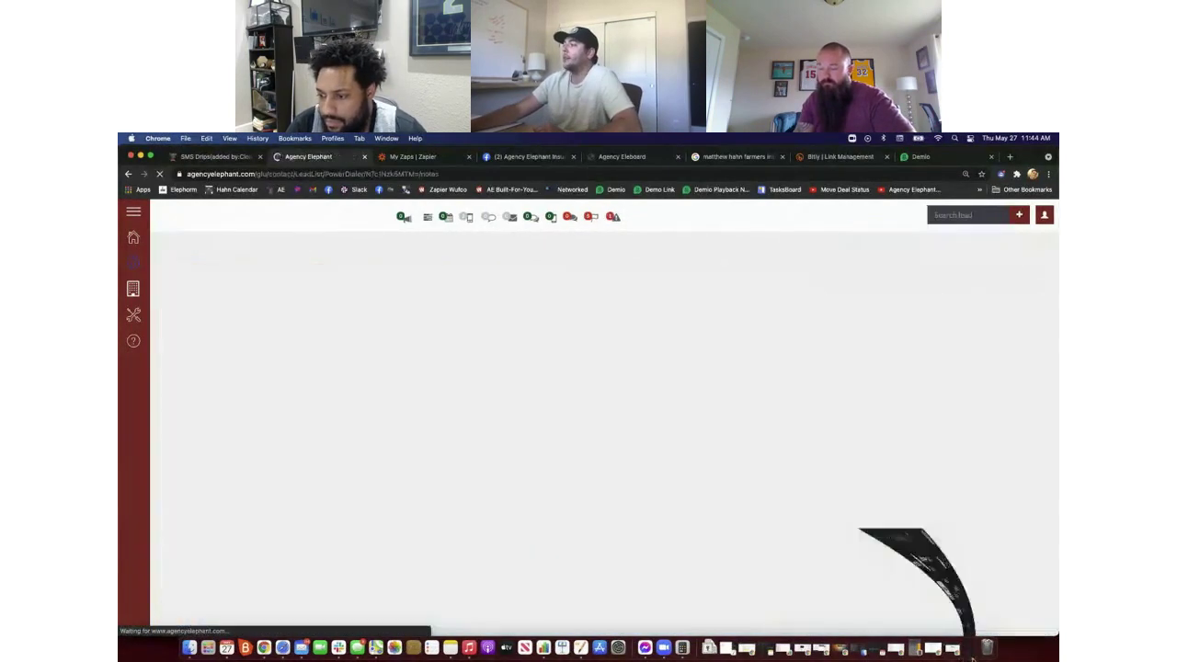
- Switch to Slack, check the latest post in the agency's renewal channel, and return to Agency Elephant
left_click(967, 649)
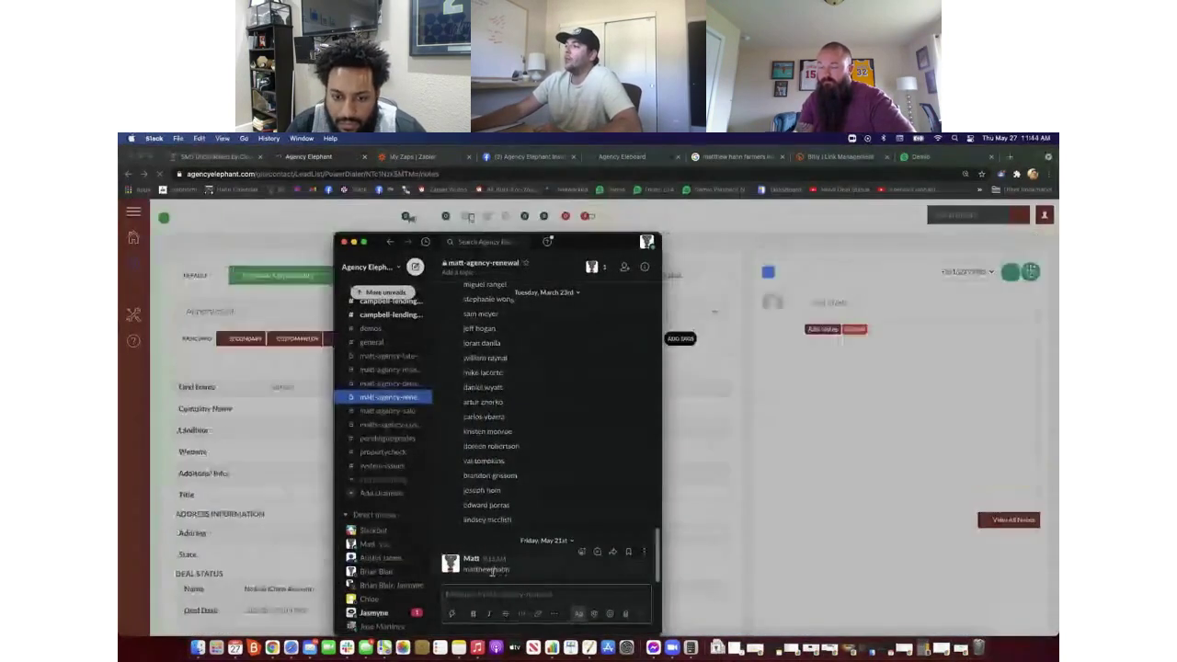
left_click_drag(477, 569, 509, 569)
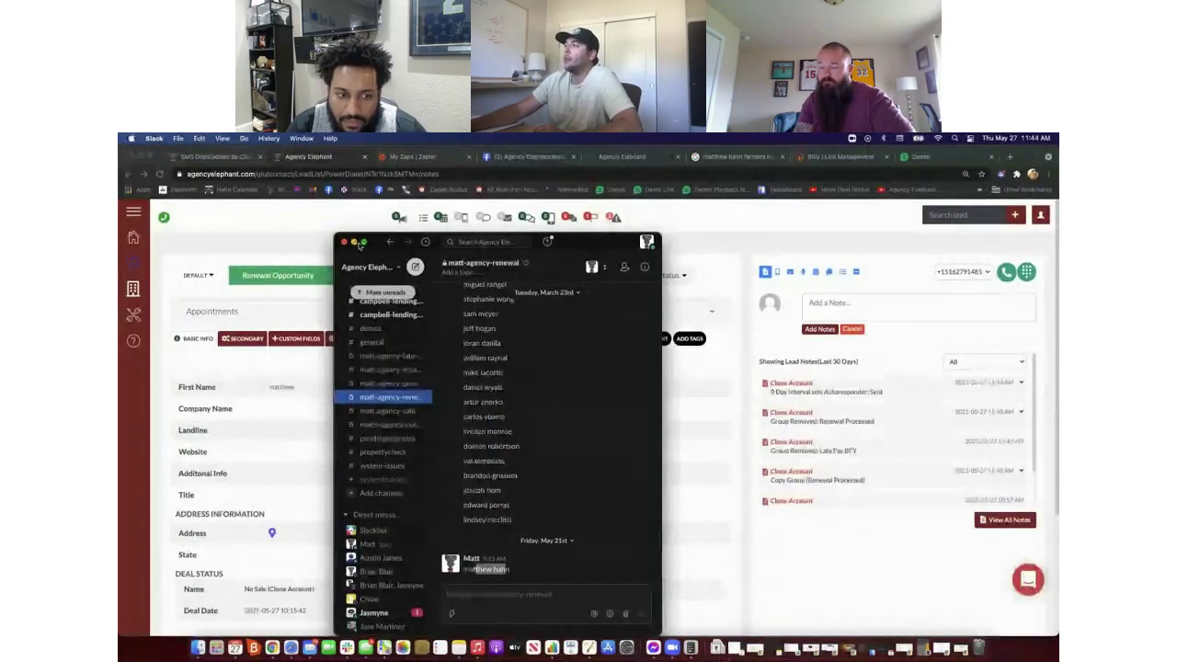
left_click(354, 241)
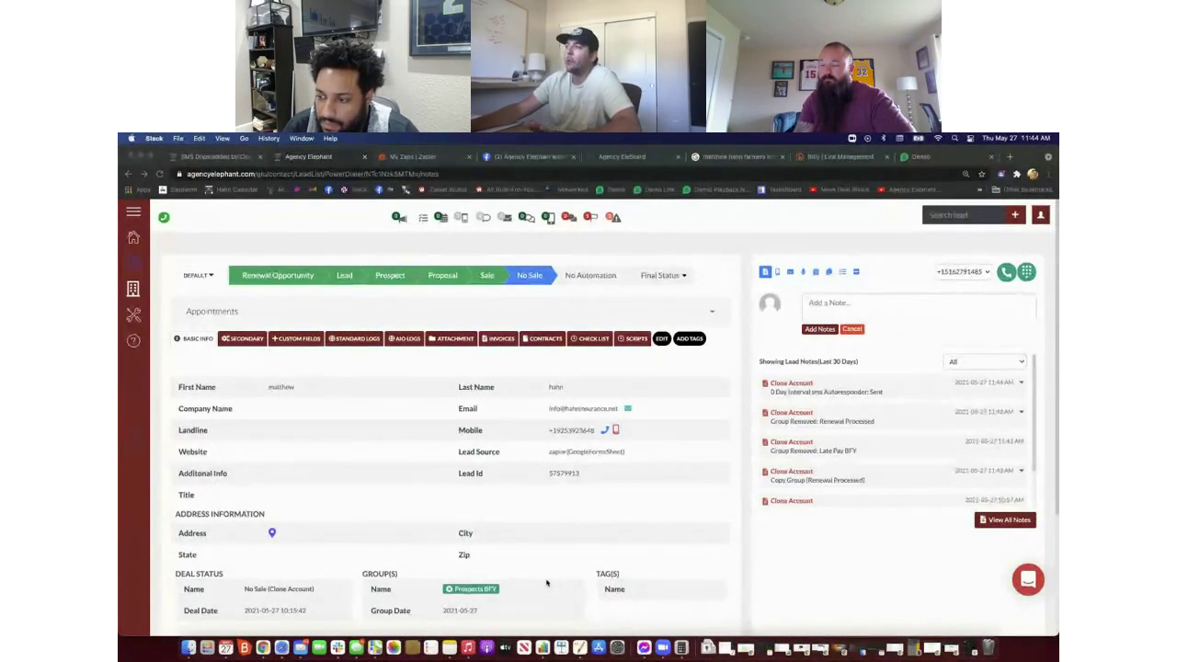
- Set the lead's Expiration date to 05/25/2021, save it, and leave the edit form
left_click(950, 216)
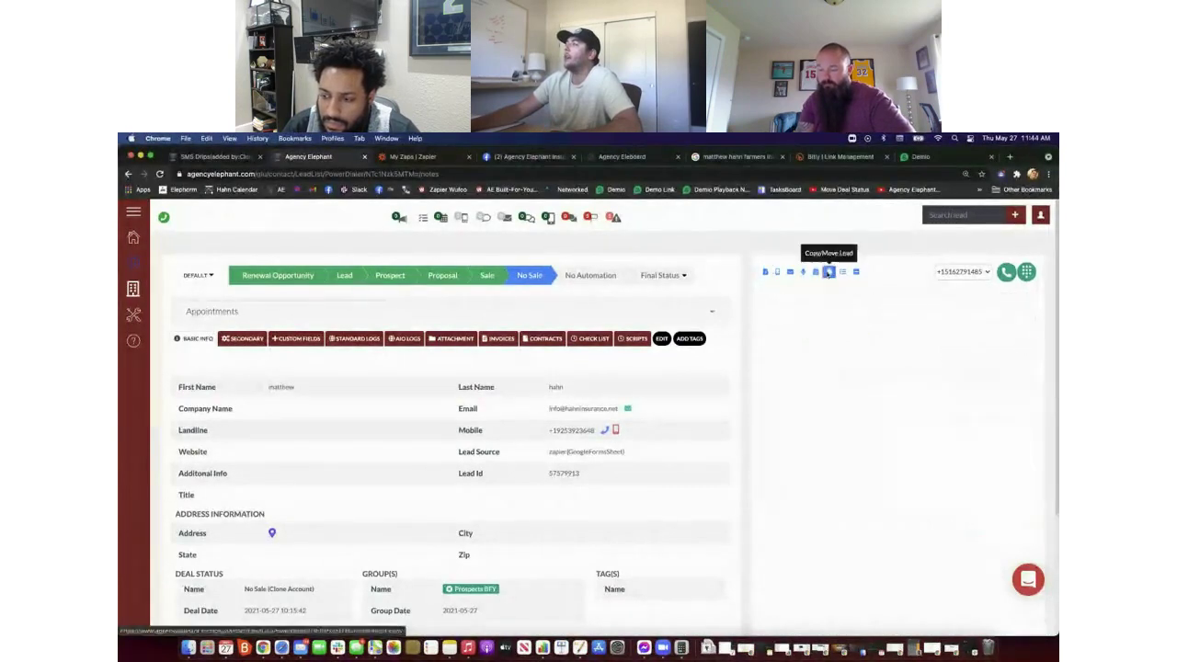
left_click(828, 272)
left_click(661, 338)
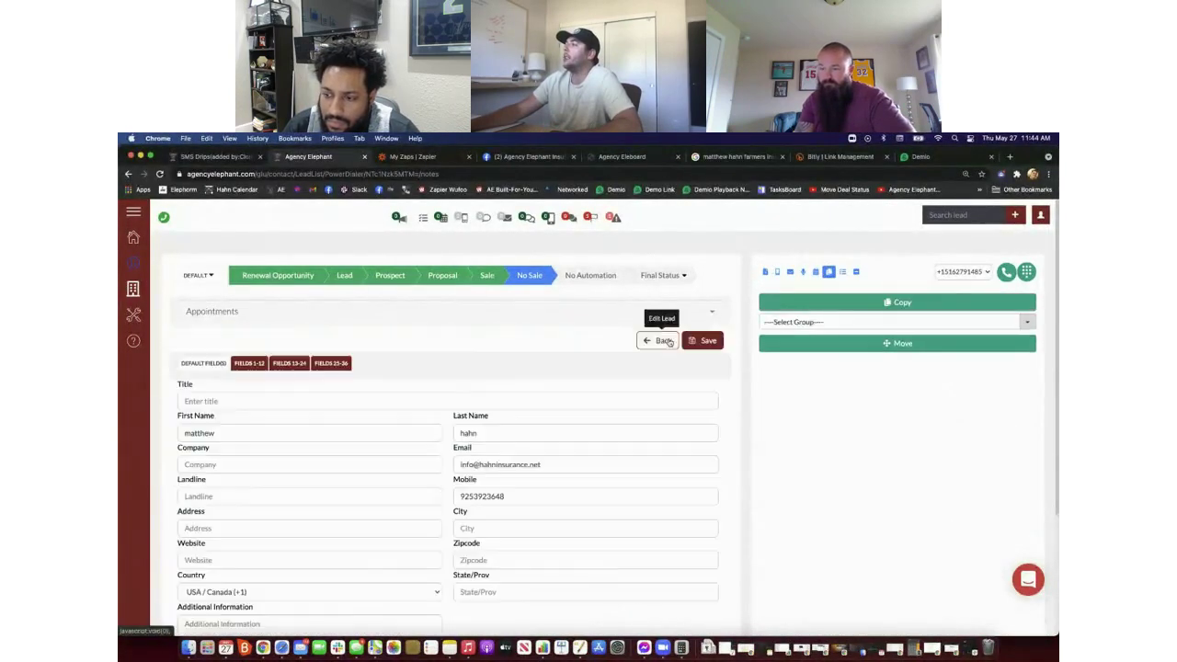
left_click(281, 362)
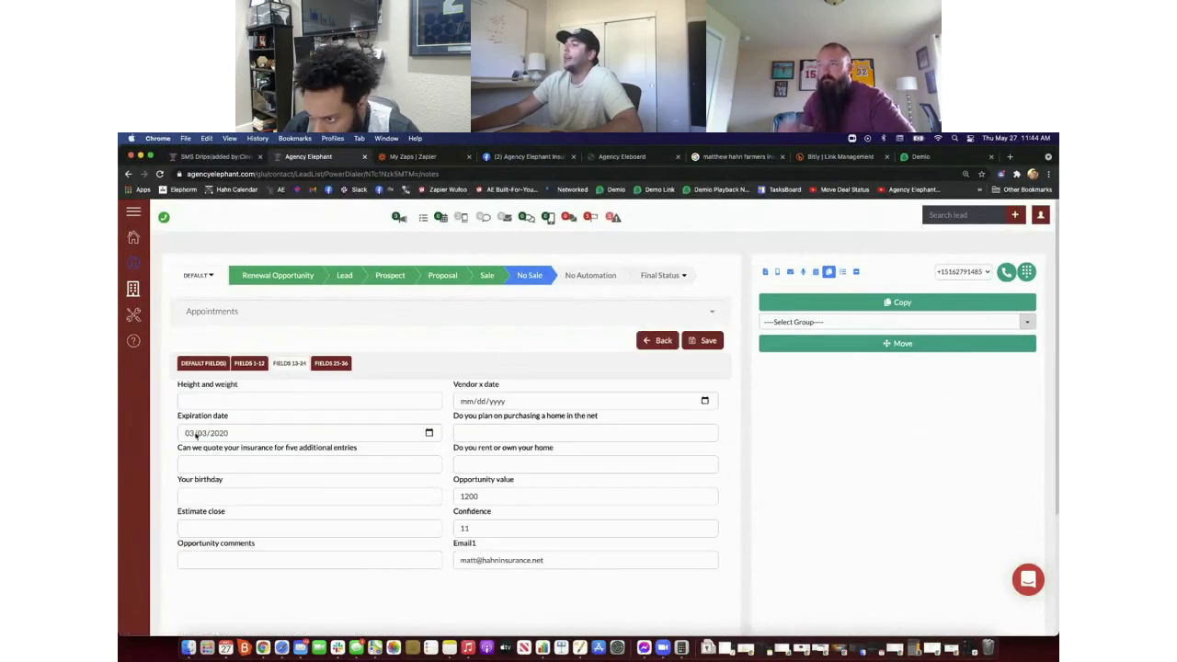
left_click(201, 433)
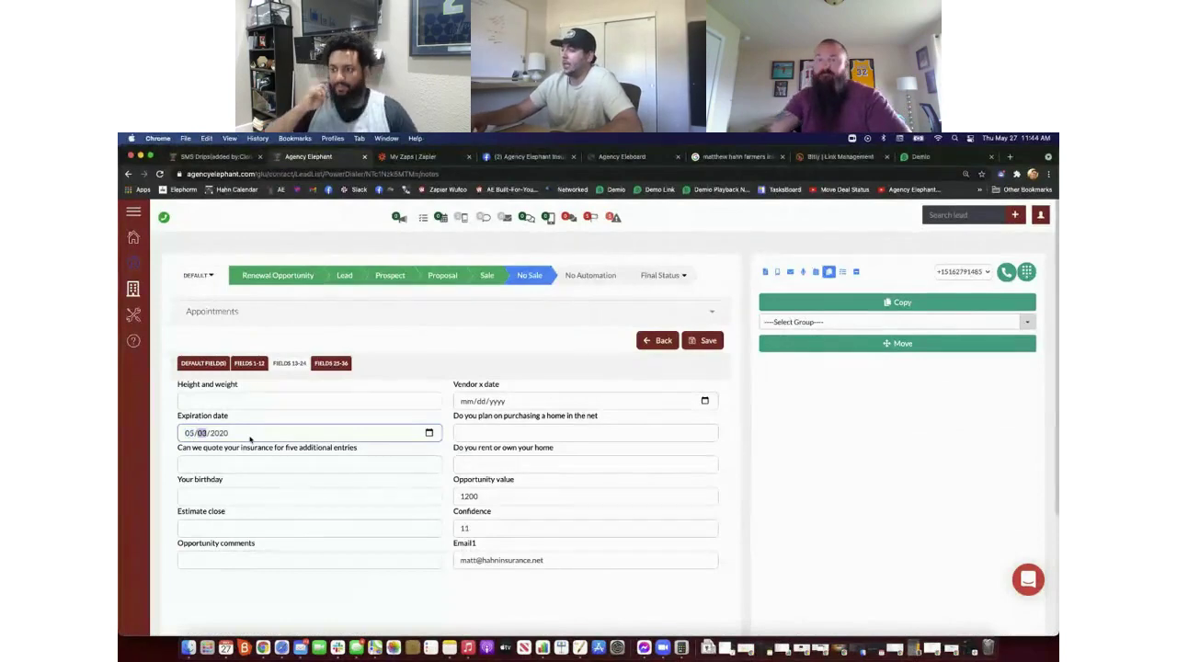
key("Down")
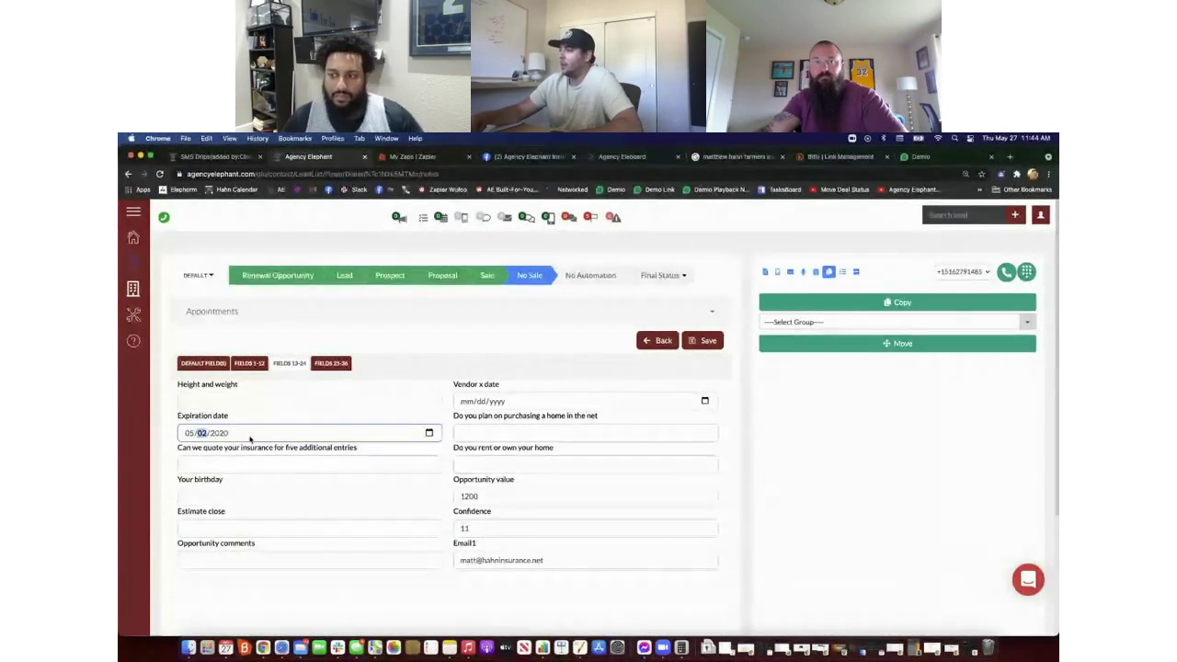
type("25/20")
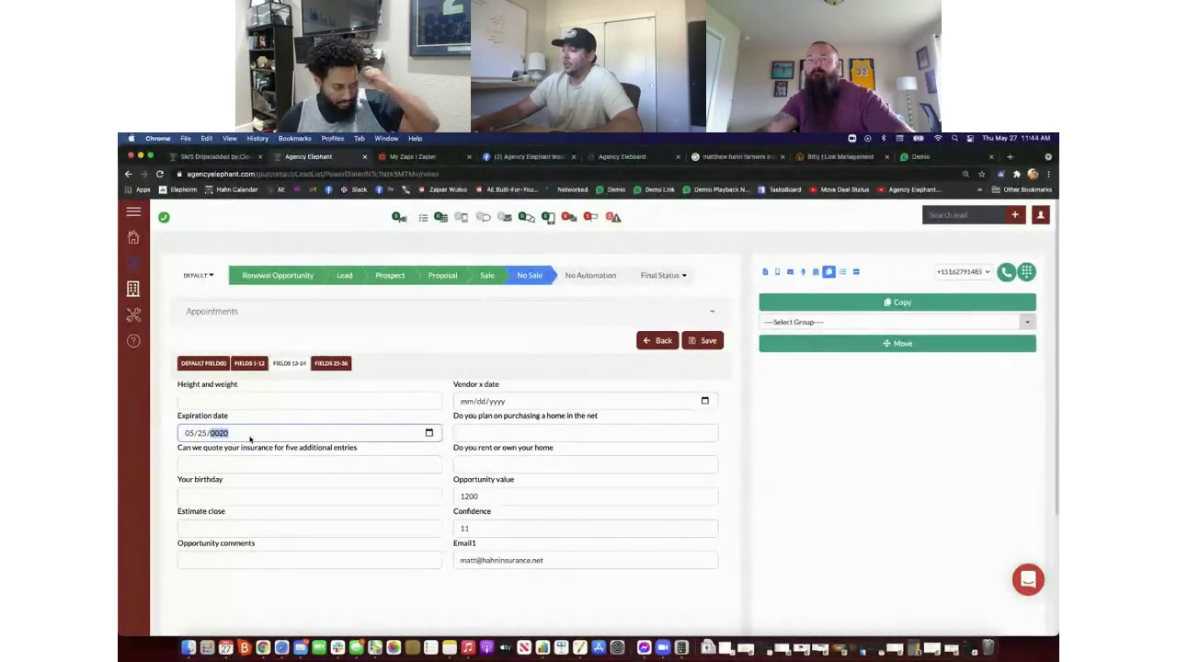
type("21")
left_click(702, 340)
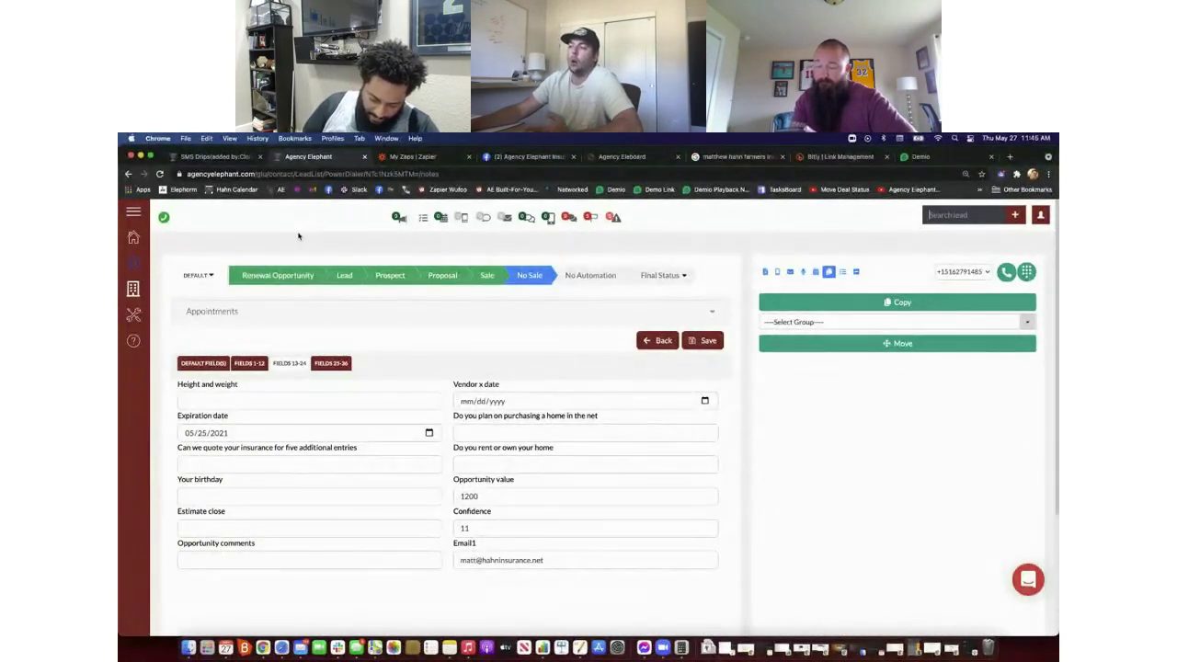
left_click(761, 344)
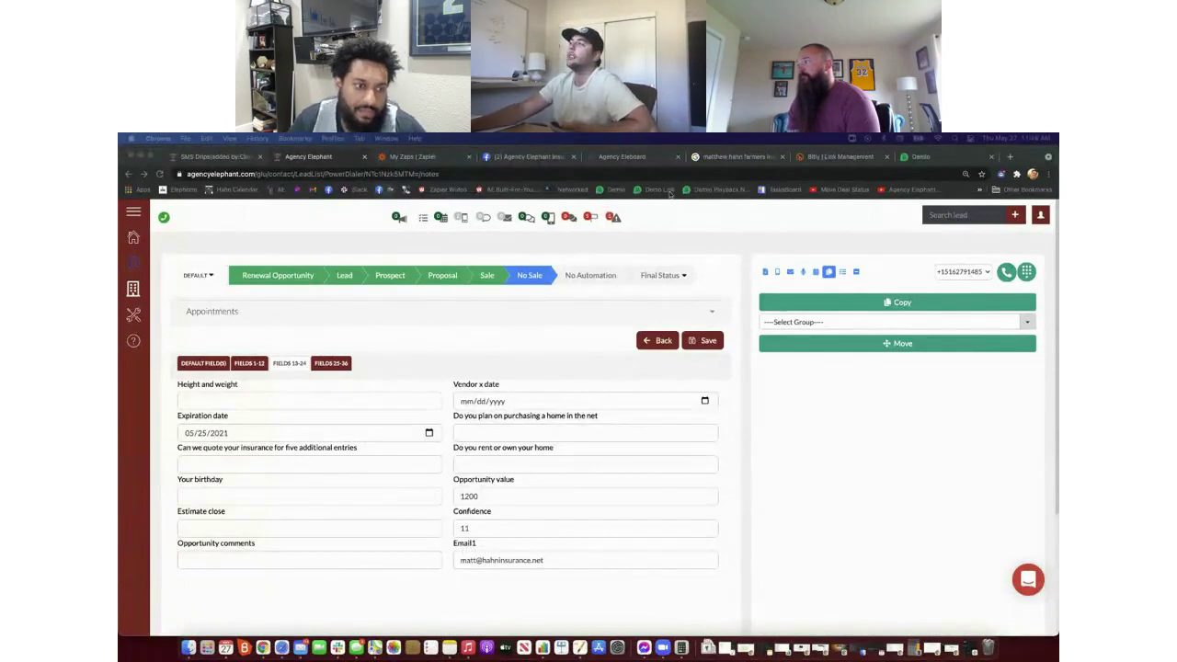
left_click(1015, 214)
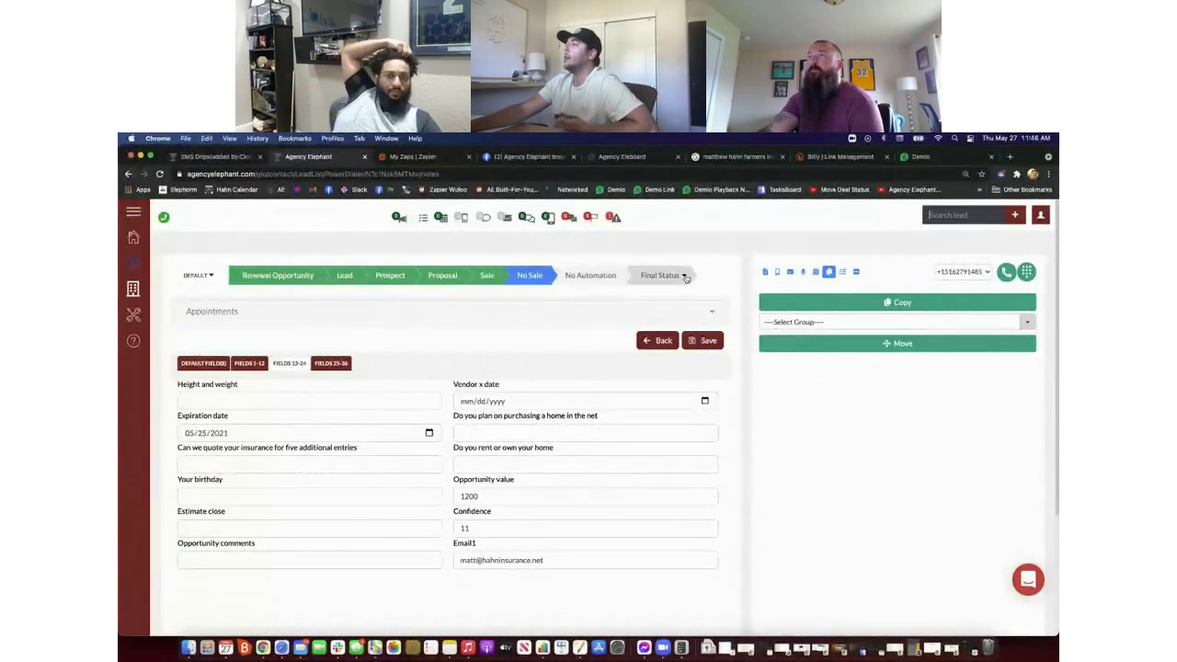
left_click(675, 340)
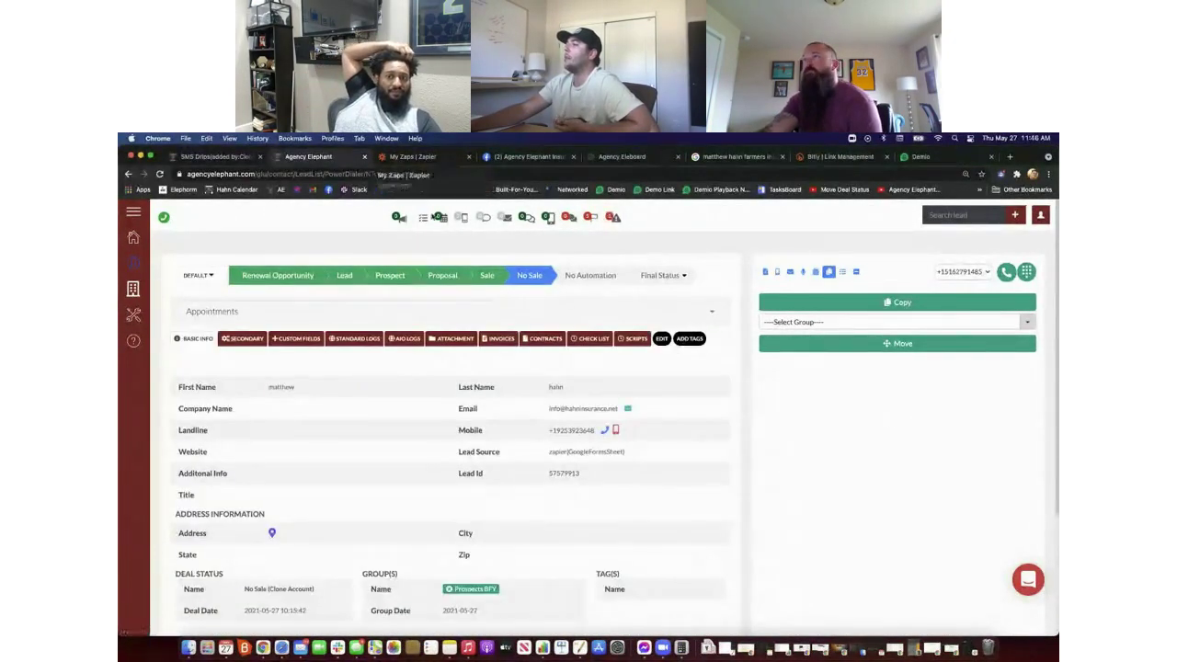
- Move the lead to the Renewal Opportunity deal status, submit the same opportunity update again, and close the dialog
left_click(277, 275)
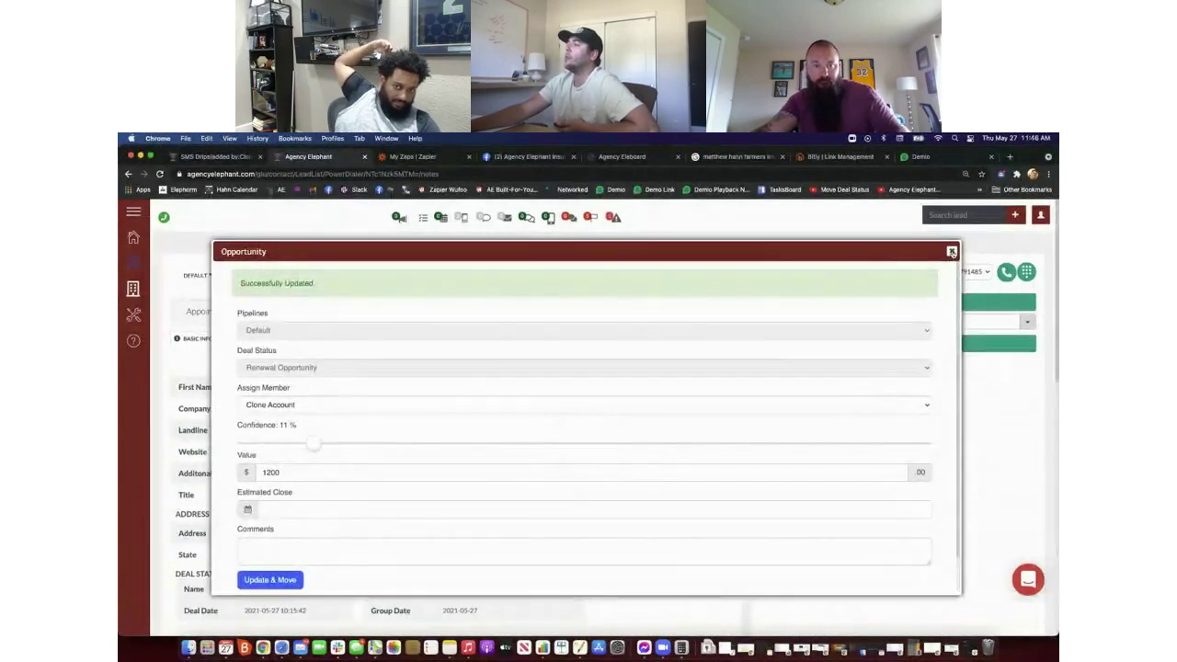
left_click(952, 251)
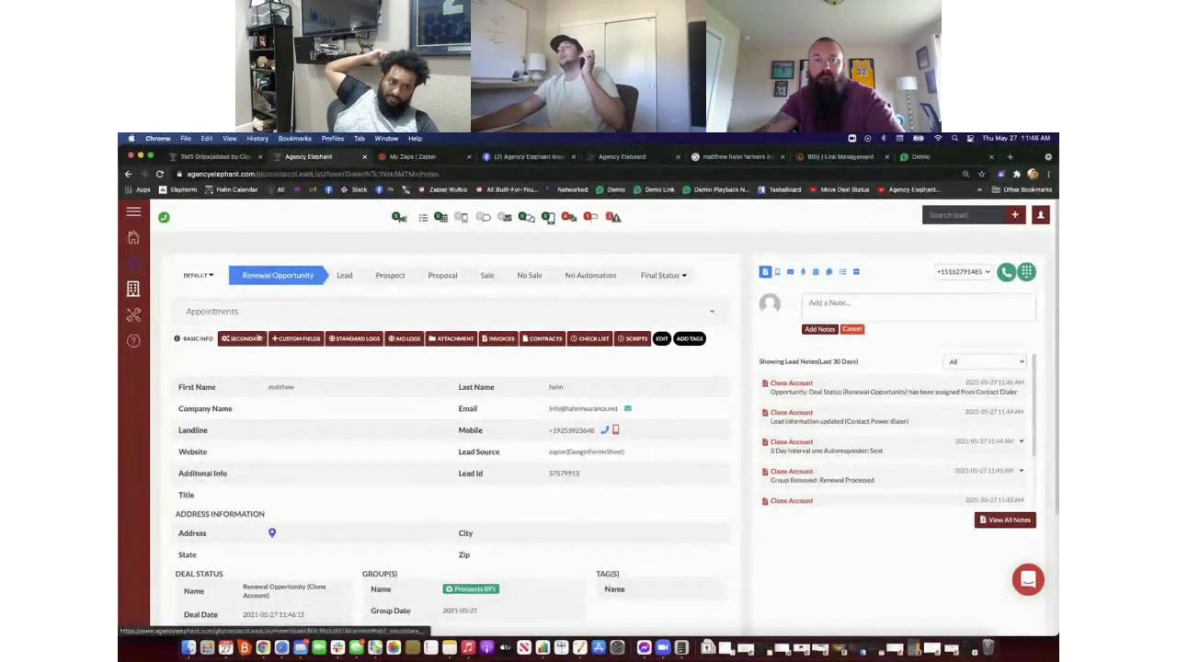
left_click(277, 276)
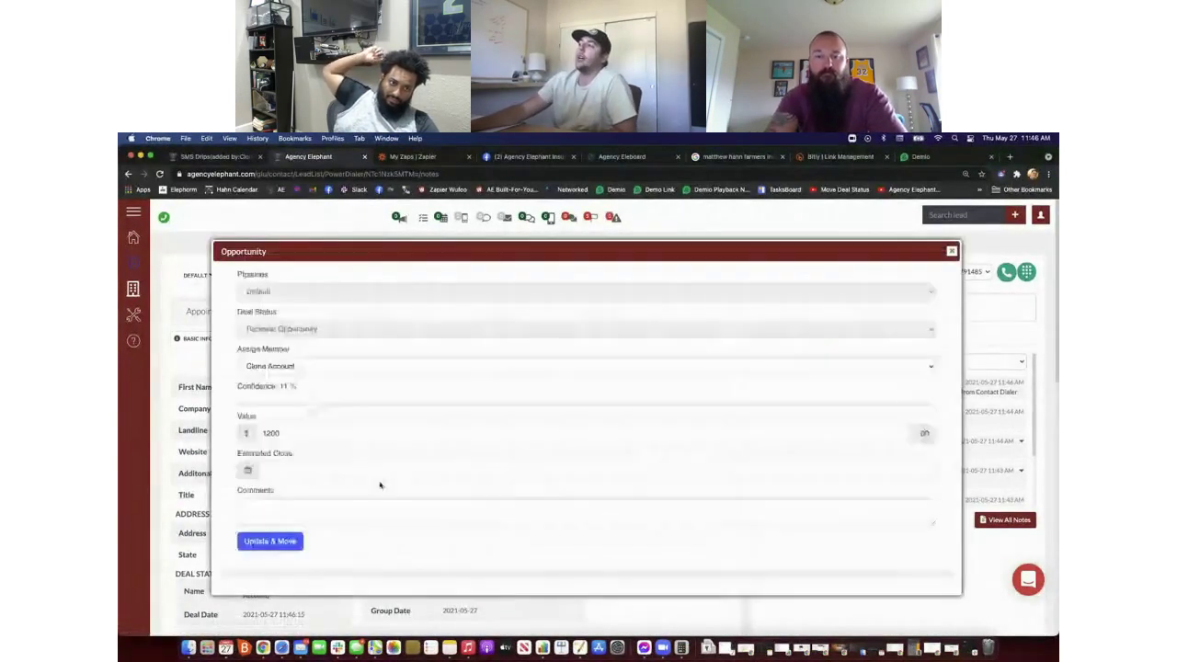
left_click(282, 544)
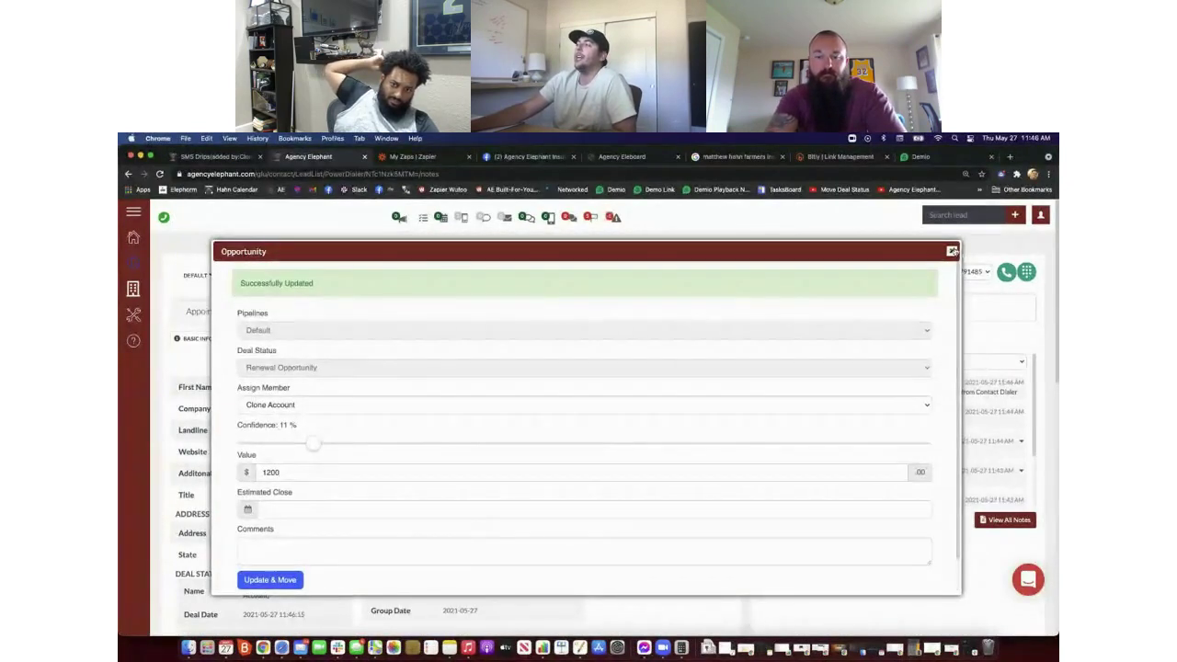
left_click(951, 251)
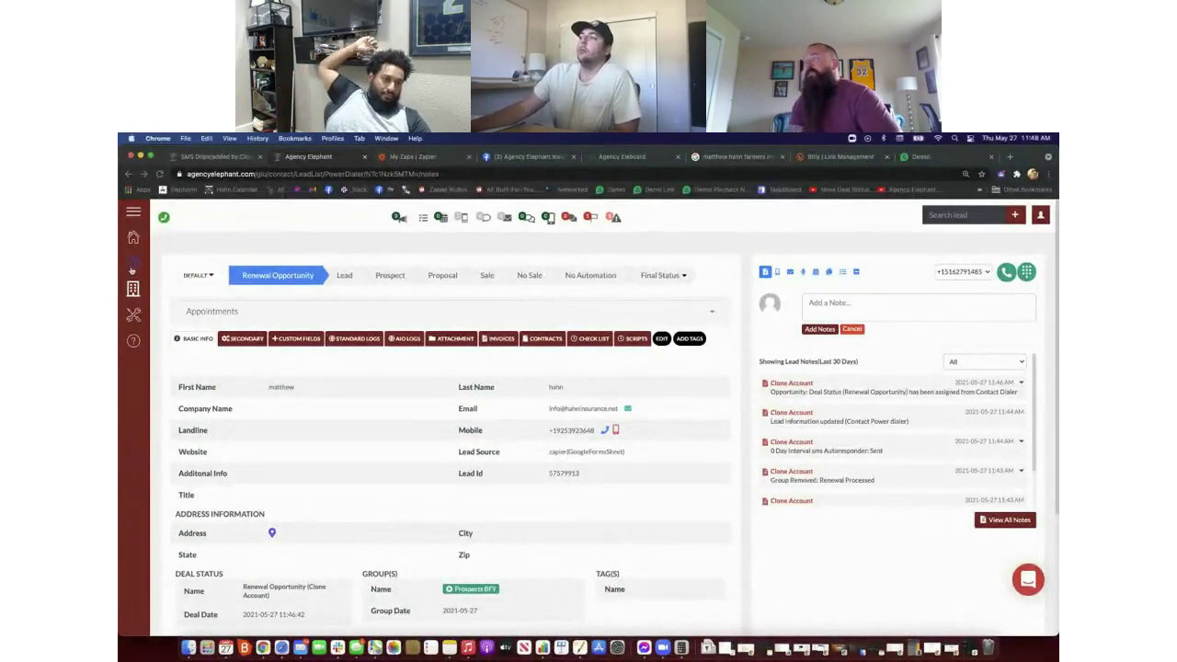
- Open the Leads Manager and show the leads as a list instead of the pipeline board
left_click(159, 263)
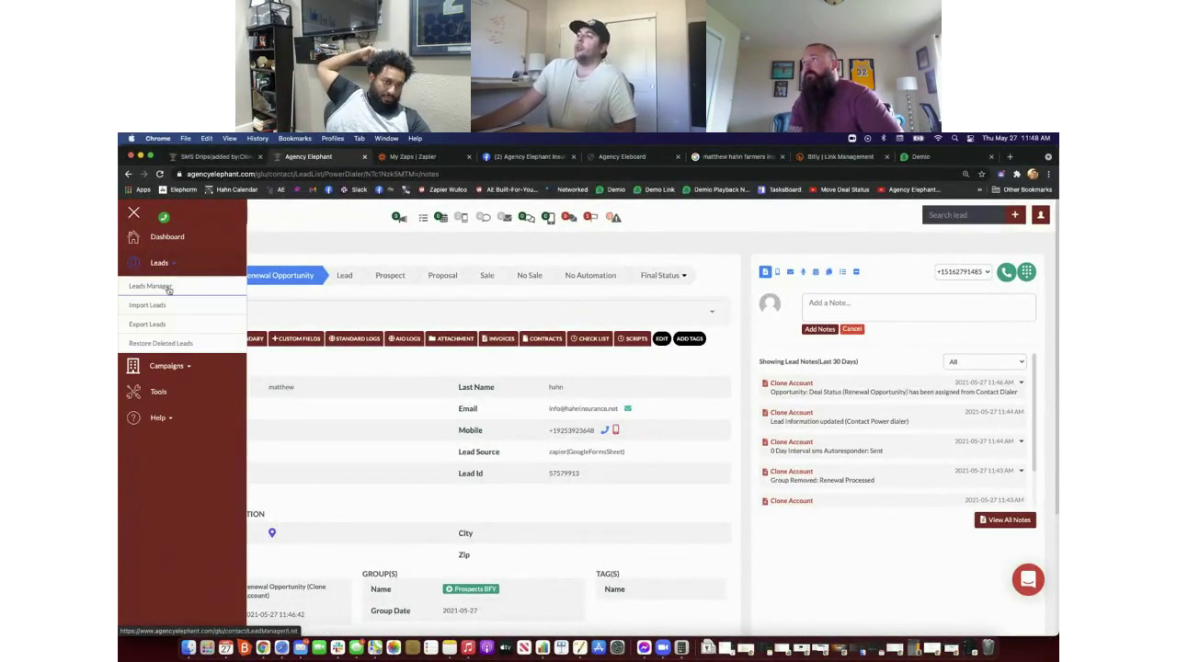
left_click(168, 287)
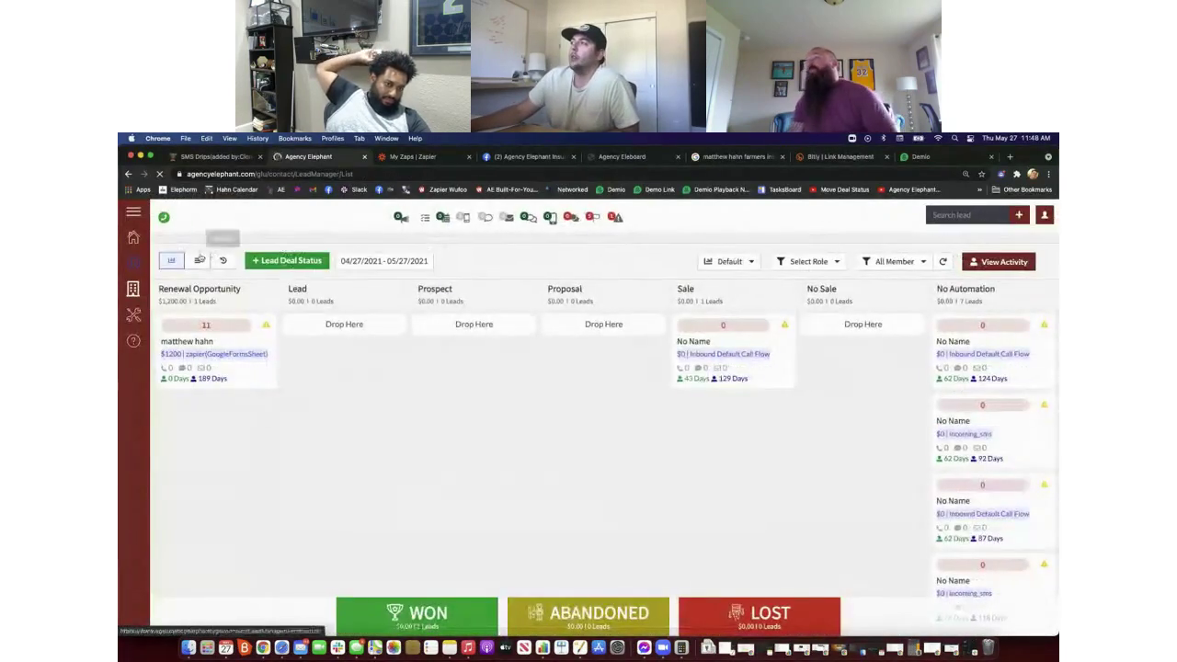
left_click(199, 260)
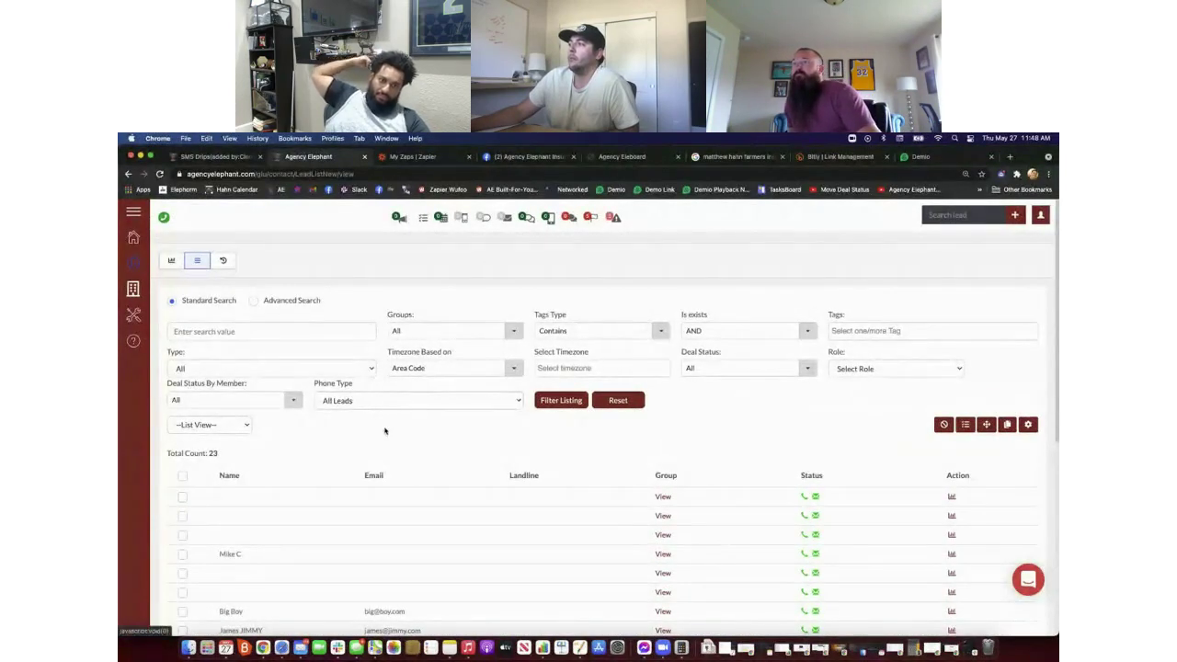
left_click(238, 331)
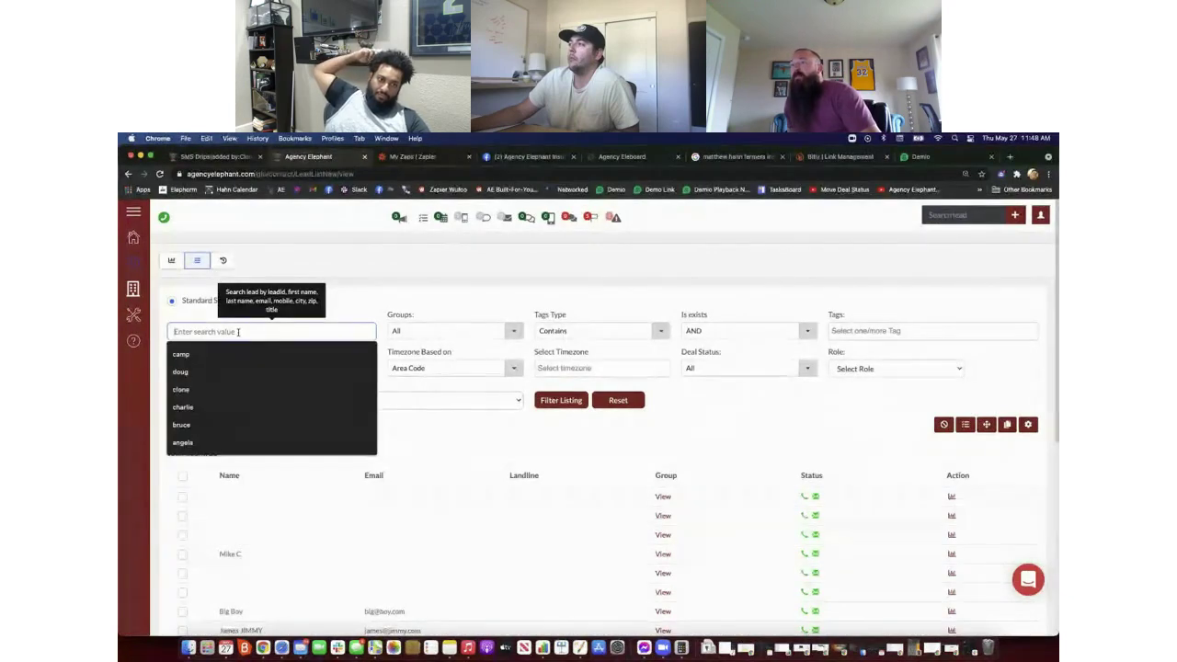
left_click(405, 293)
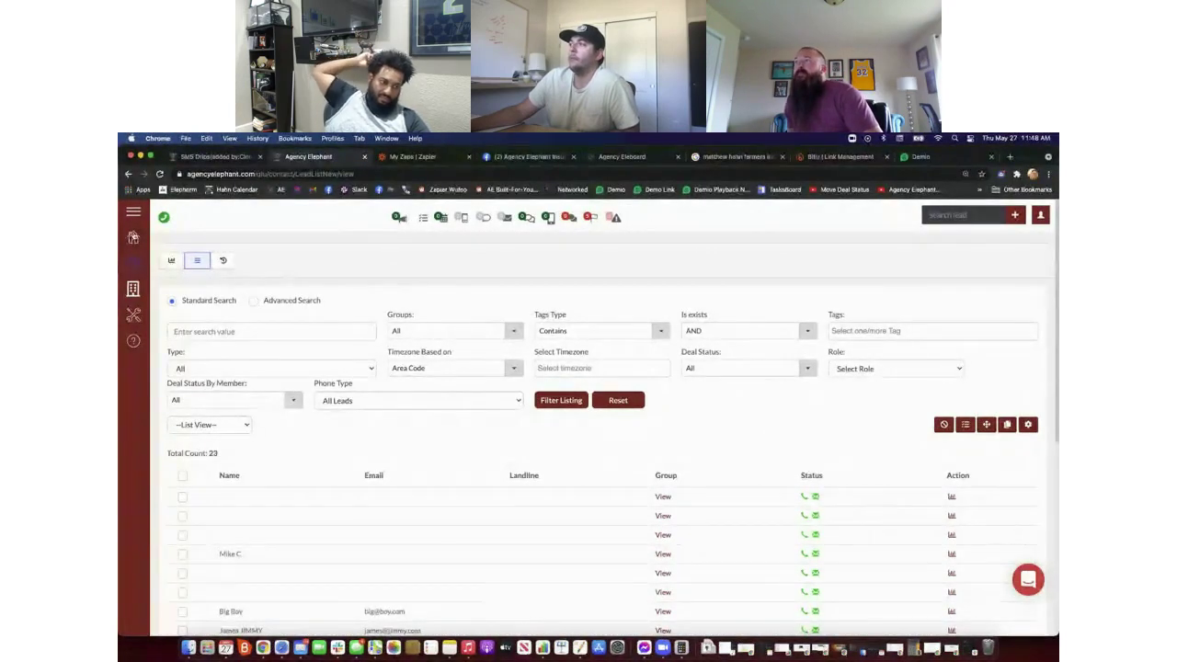
left_click(133, 212)
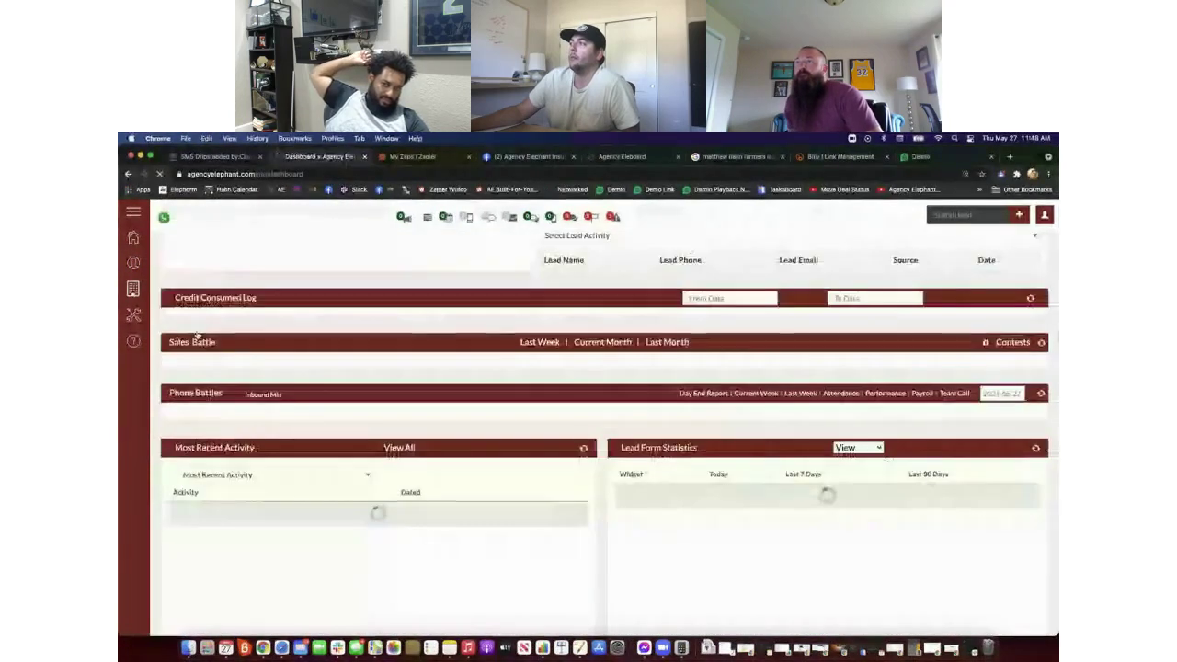
- Delete the Renewal Opportunity deal status in the account settings and confirm the deletion
left_click(1042, 215)
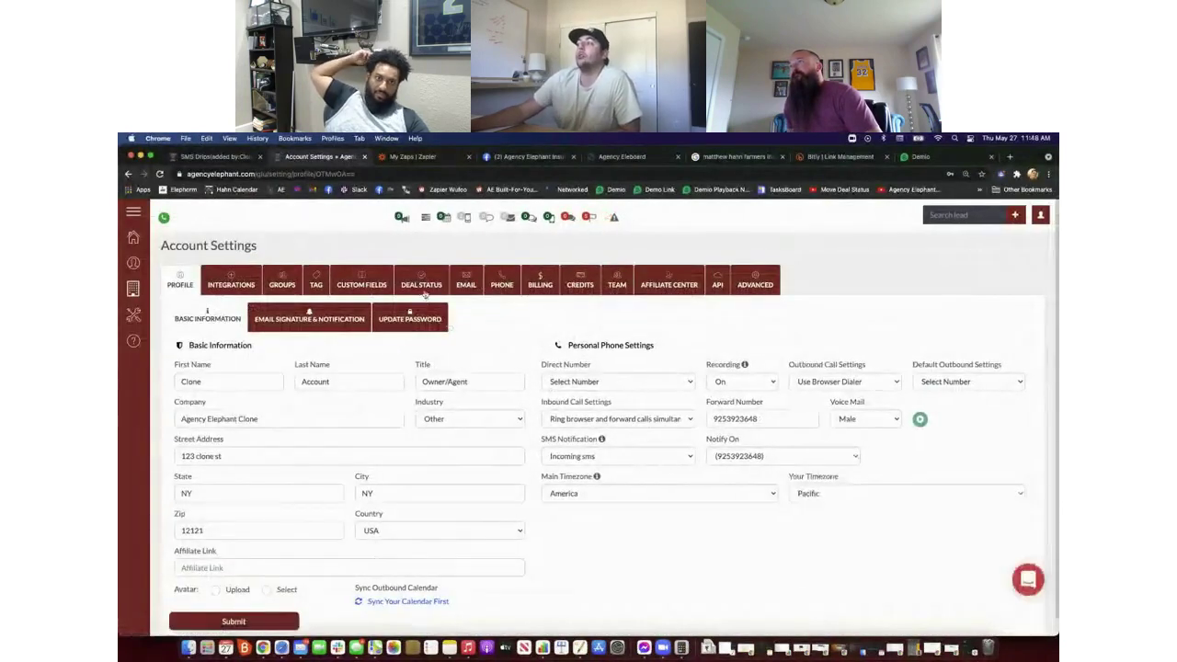
left_click(420, 285)
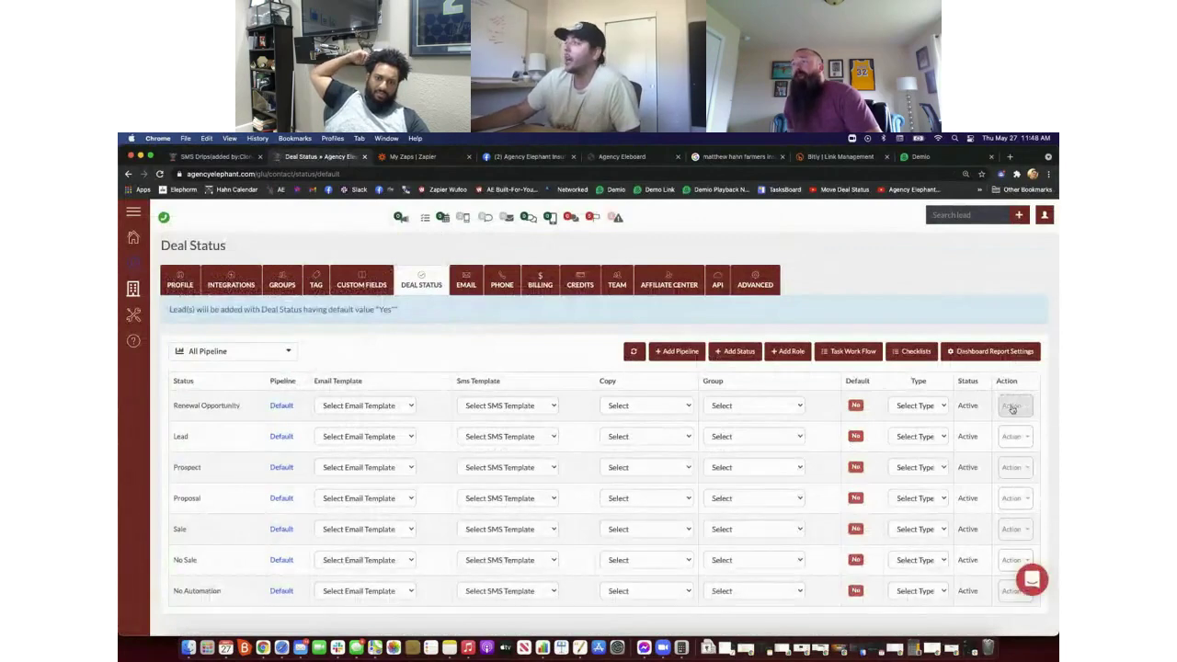
left_click(1015, 405)
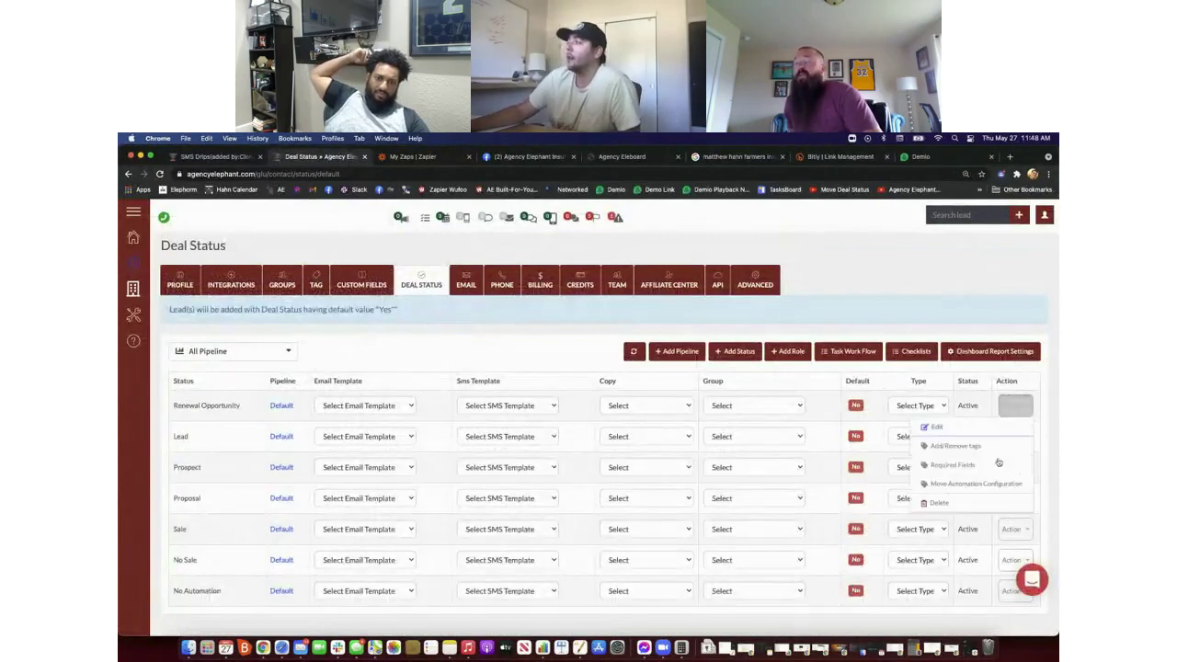
left_click(938, 503)
left_click(673, 229)
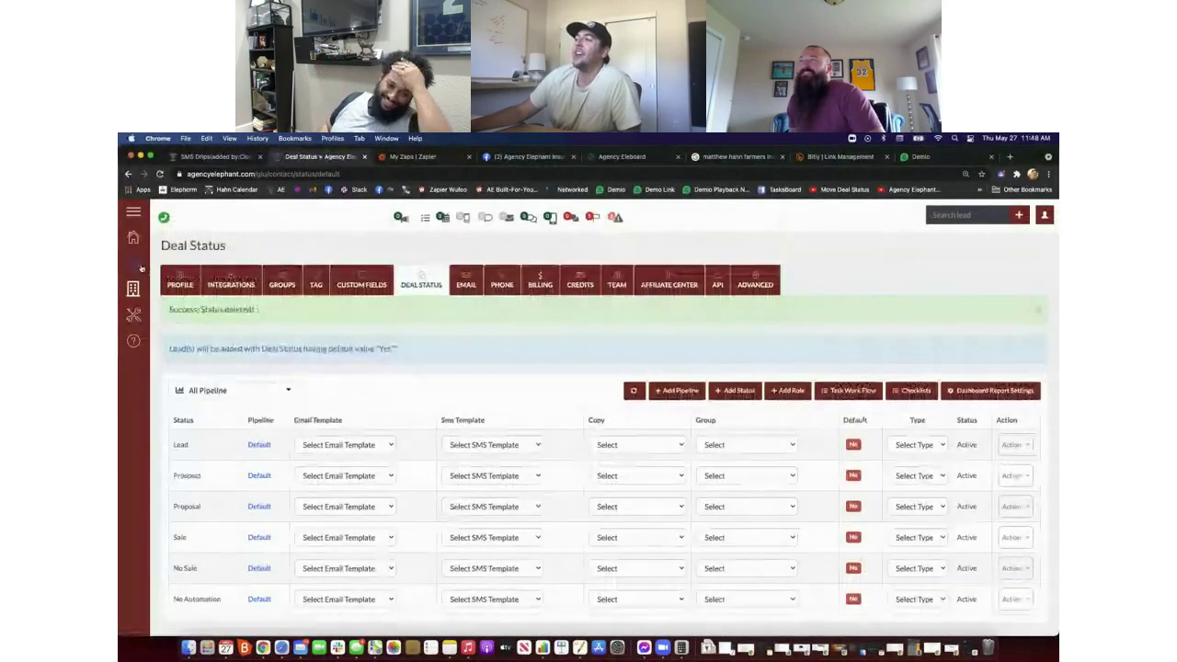
- Delete the Renewal Processed campaign from the SMS drips and confirm the deletion
mouse_move(138, 315)
left_click(187, 312)
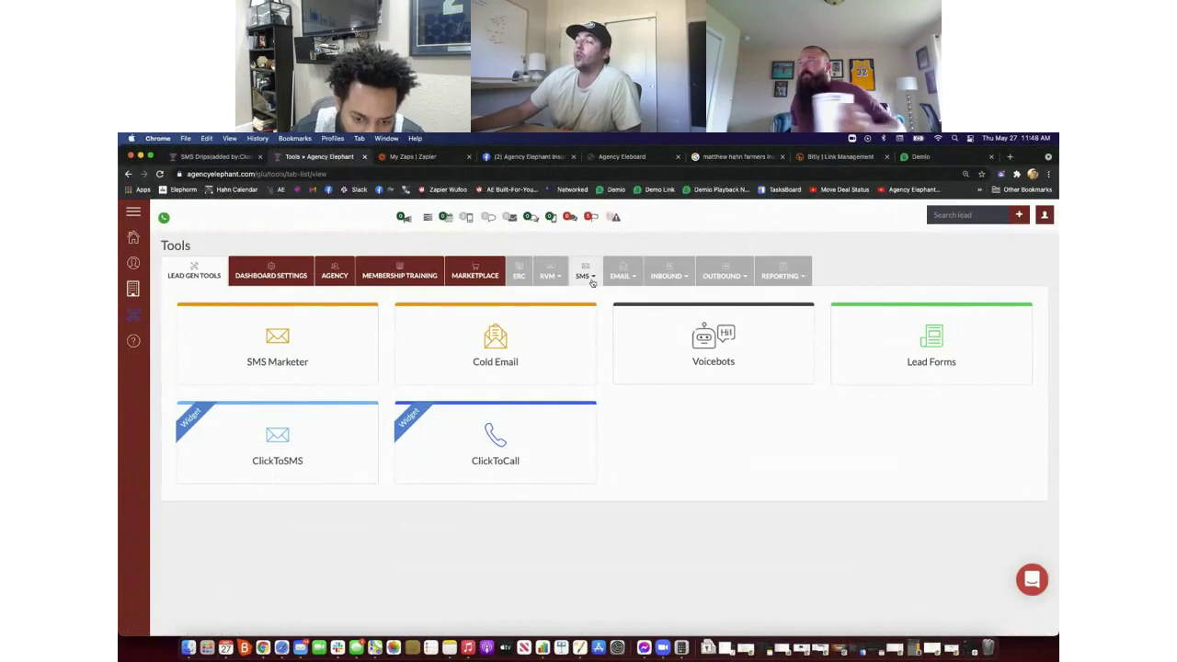
left_click(591, 280)
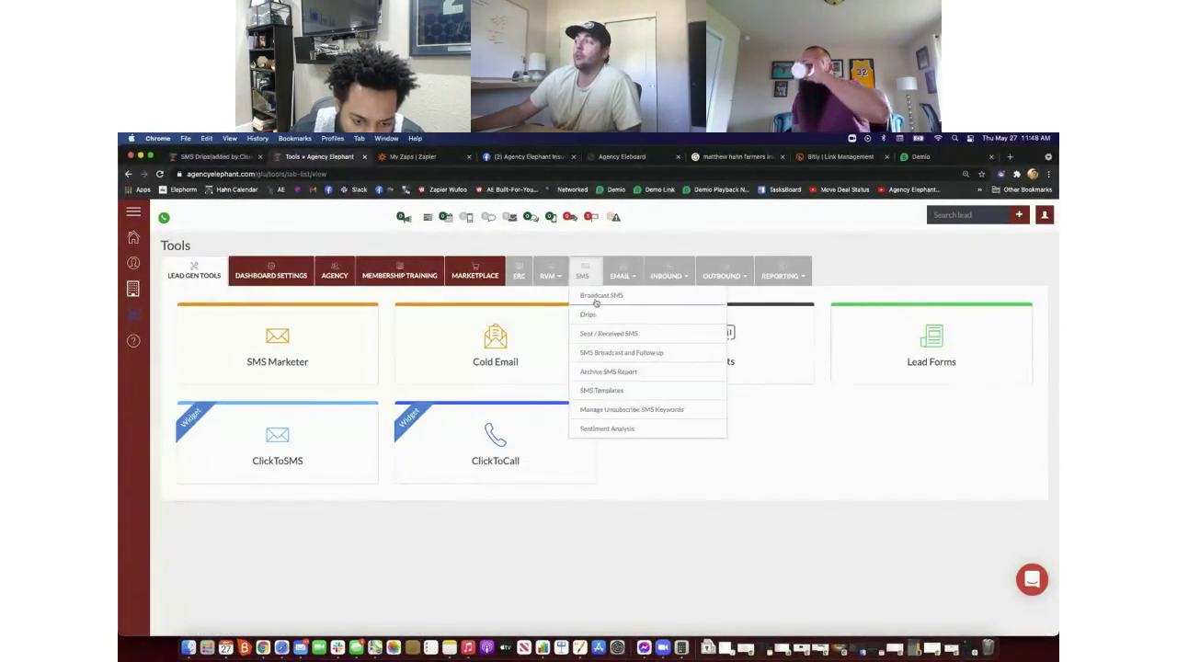
left_click(596, 311)
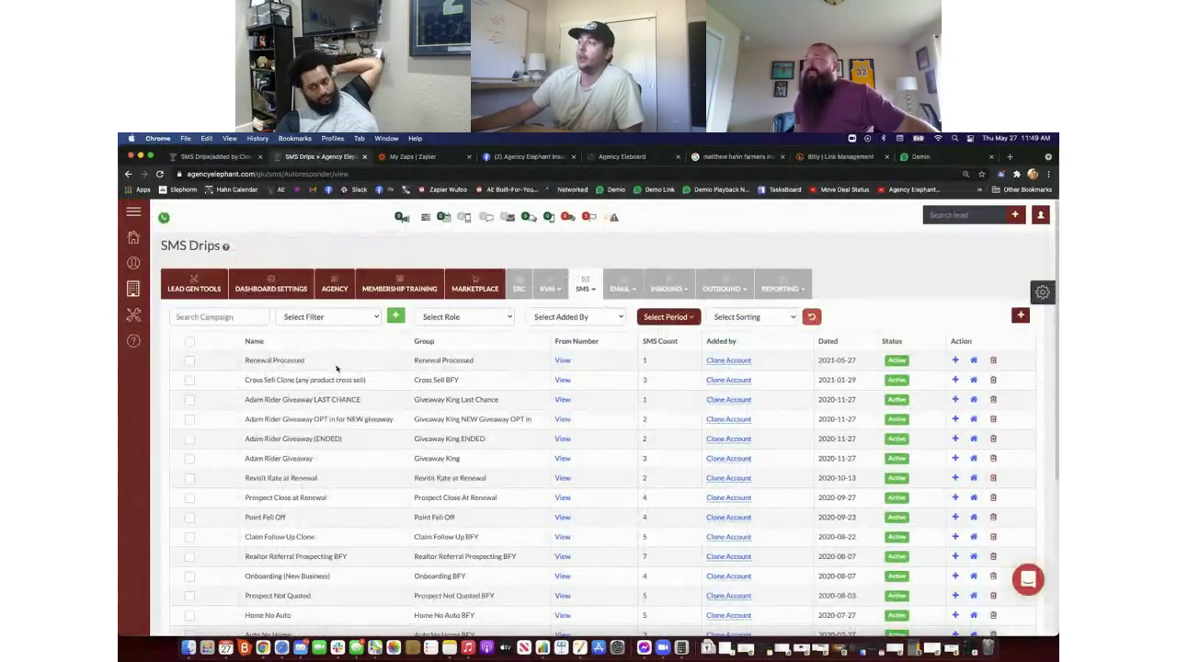
left_click(992, 359)
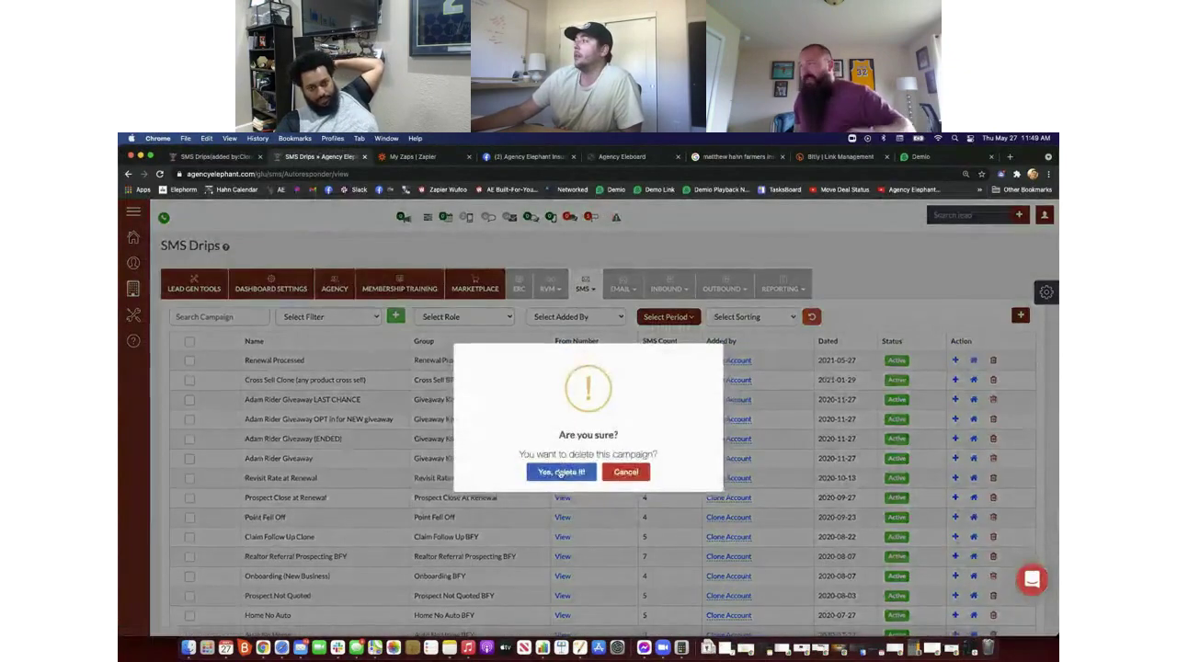
left_click(561, 472)
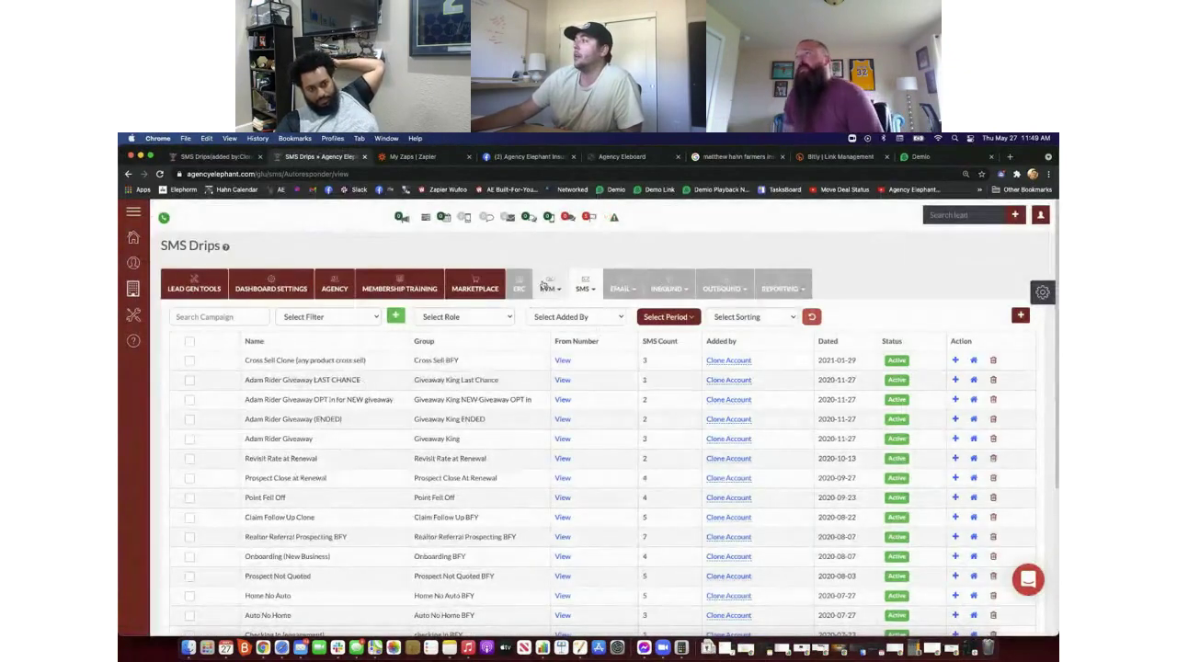
- Open the groups in the account settings and search them for "renewa"
left_click(1041, 214)
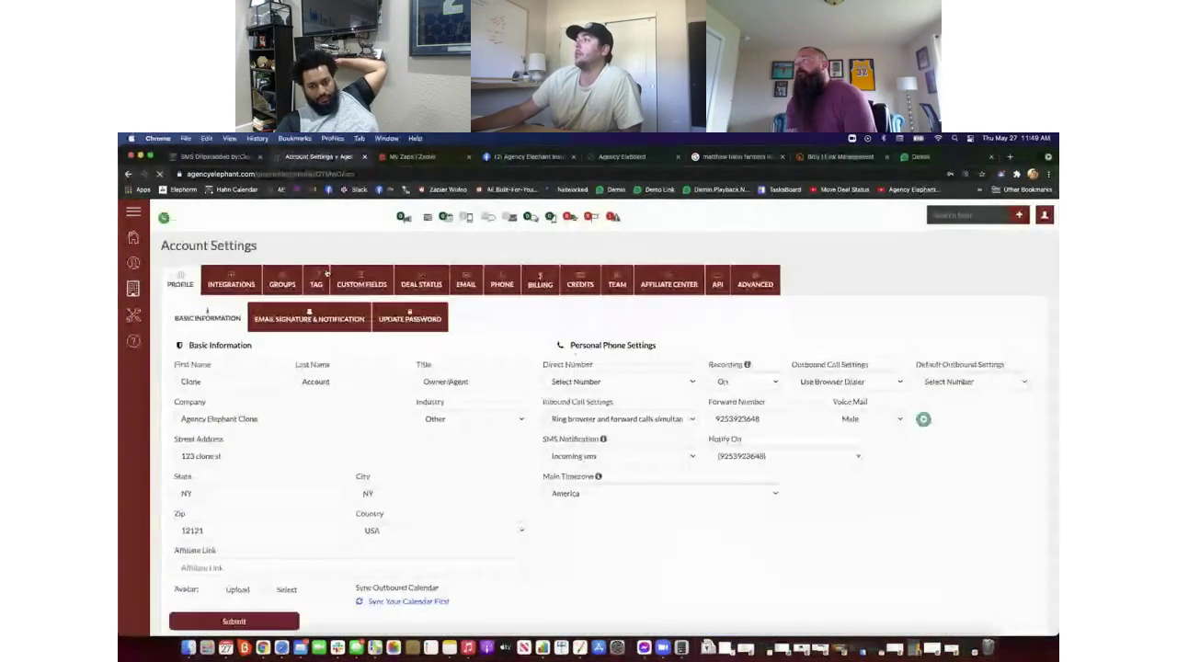
left_click(301, 283)
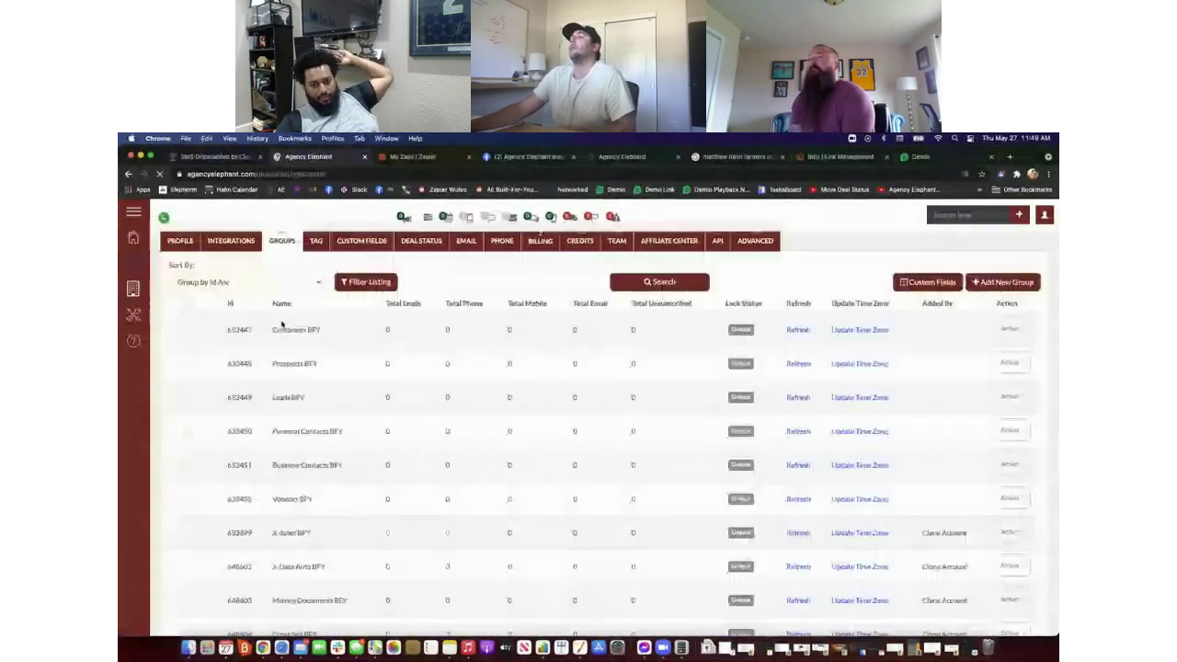
left_click(524, 327)
type("renewa")
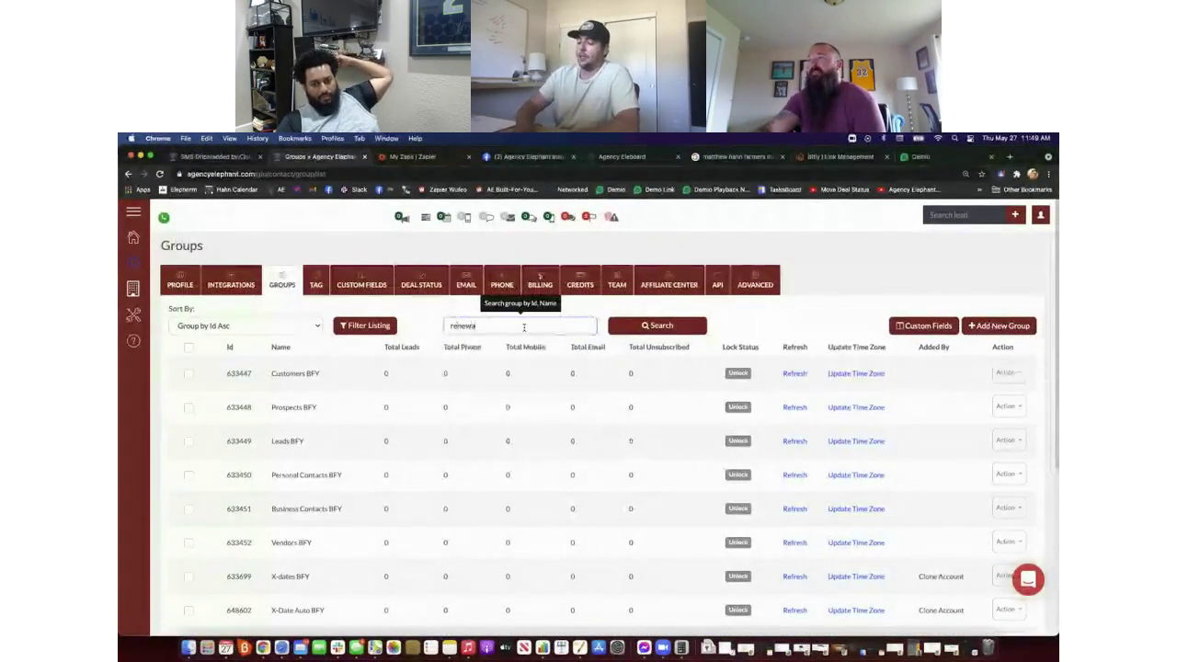
left_click(672, 326)
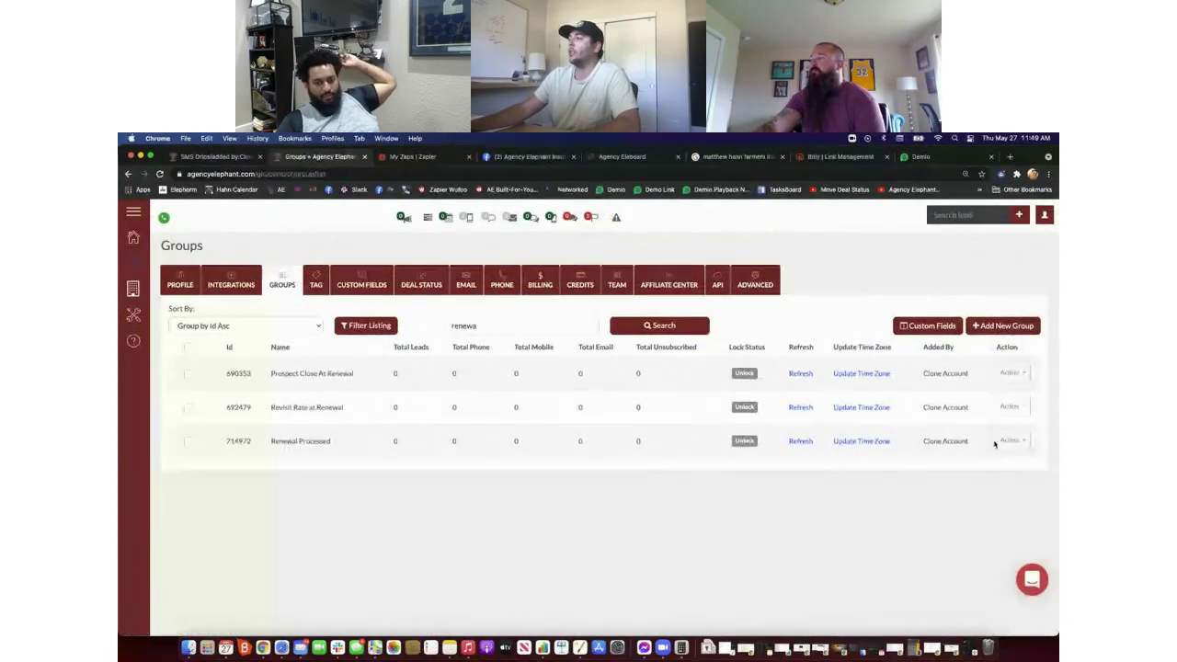
- Delete the Renewal Processed group together with its contacts and confirm the action
left_click(1011, 441)
left_click(938, 537)
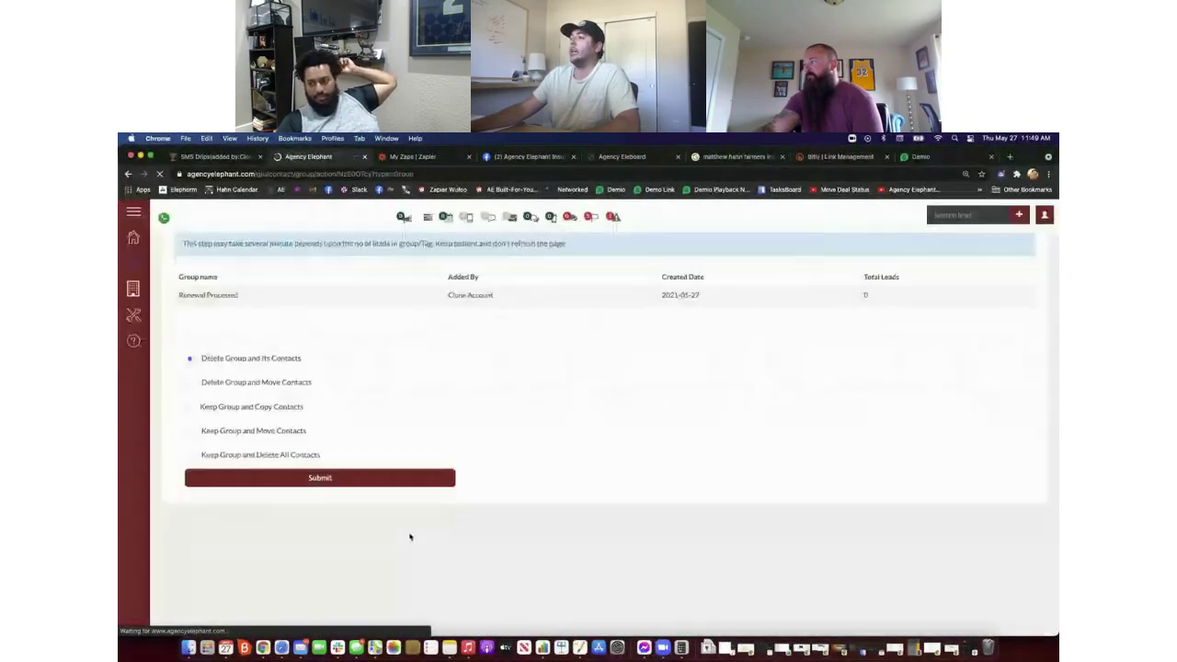
left_click(359, 518)
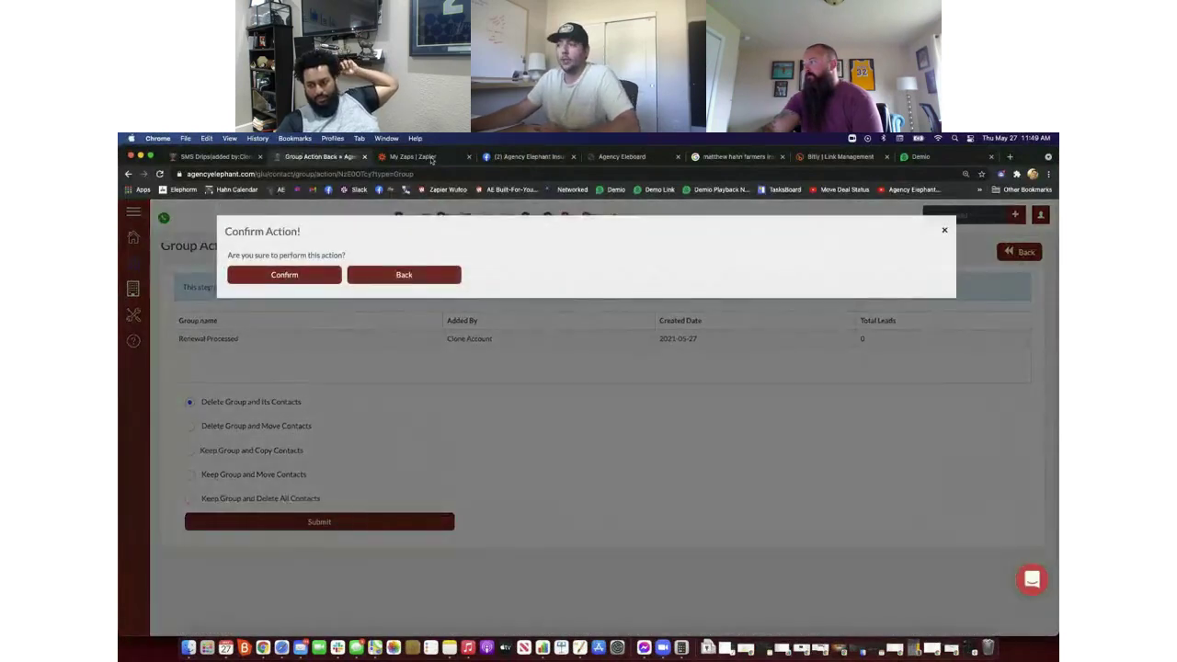
left_click(312, 275)
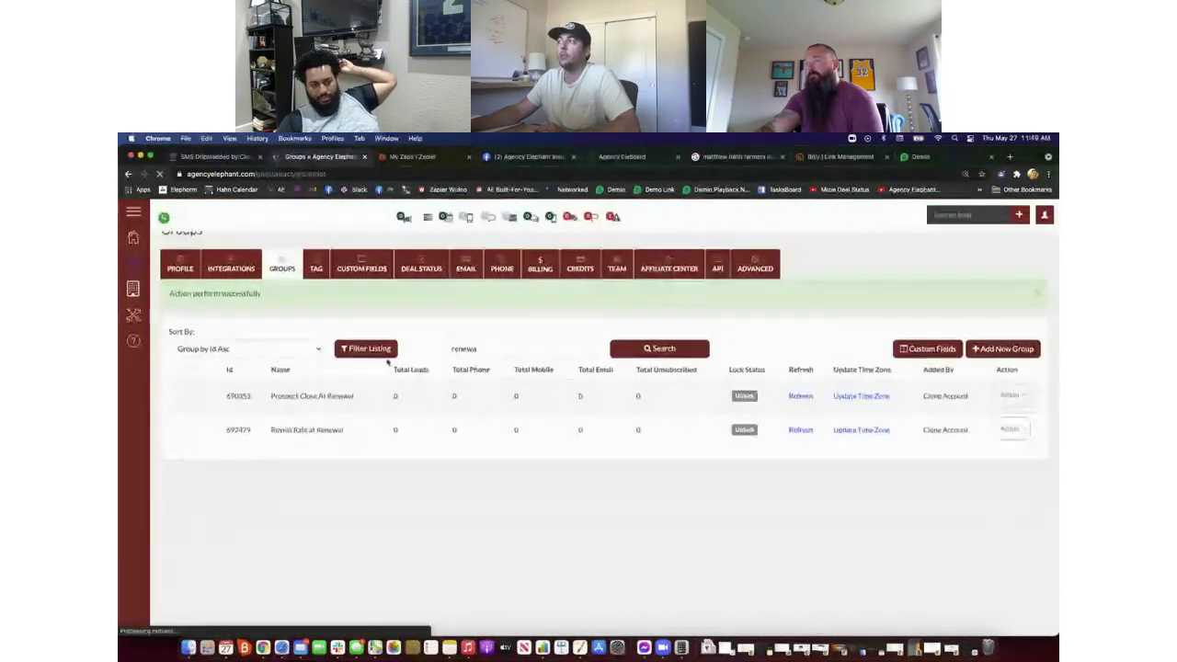
- Go back to the dashboard and open the Leads Manager pipeline board
mouse_move(186, 301)
left_click(167, 236)
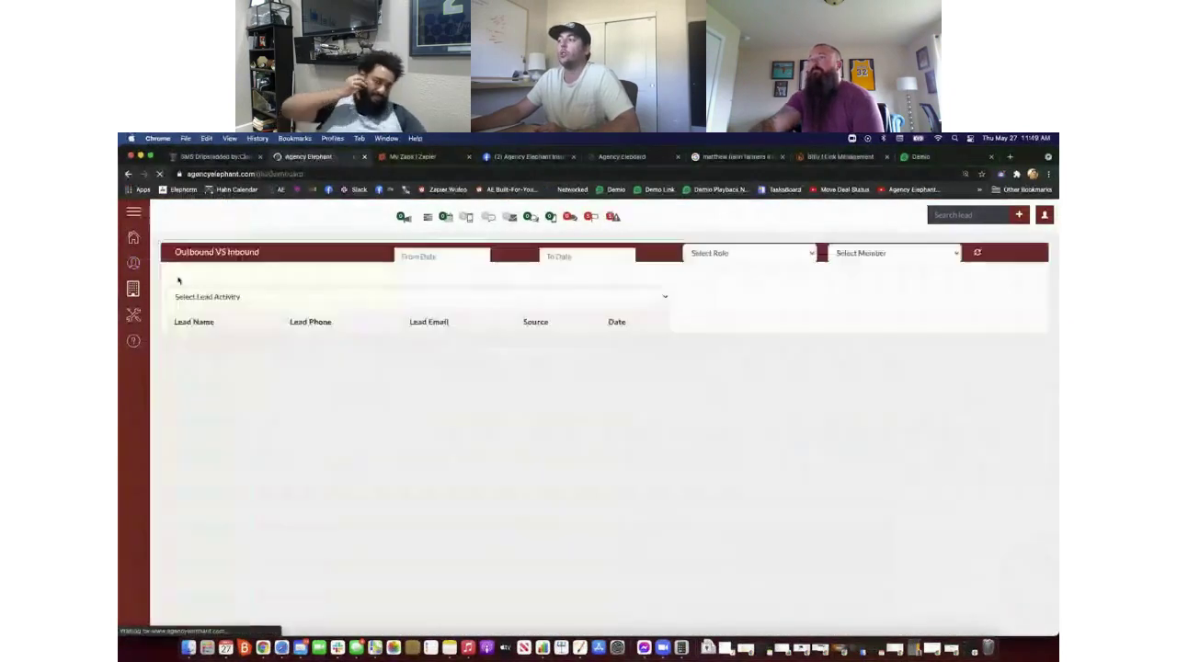
left_click(138, 264)
left_click(146, 286)
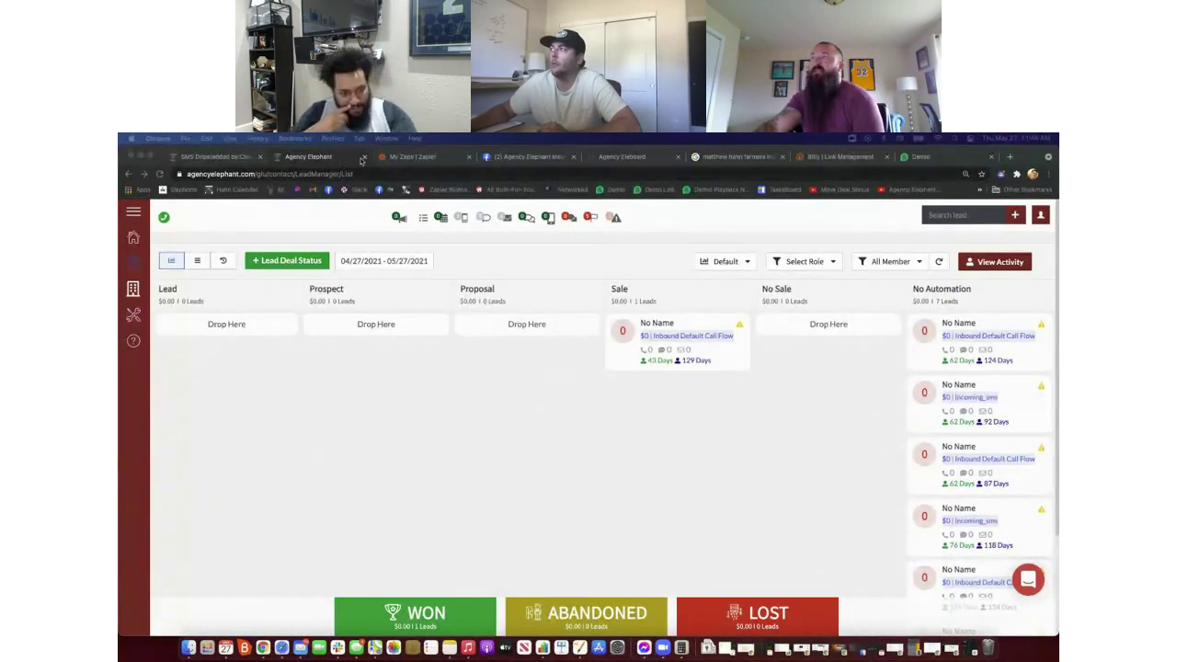
- Close the browser pages for the lead pipeline, Facebook, Agency Eleboard, Google search and Bitly, and return to the Renewal Processed SMS drip
left_click(362, 158)
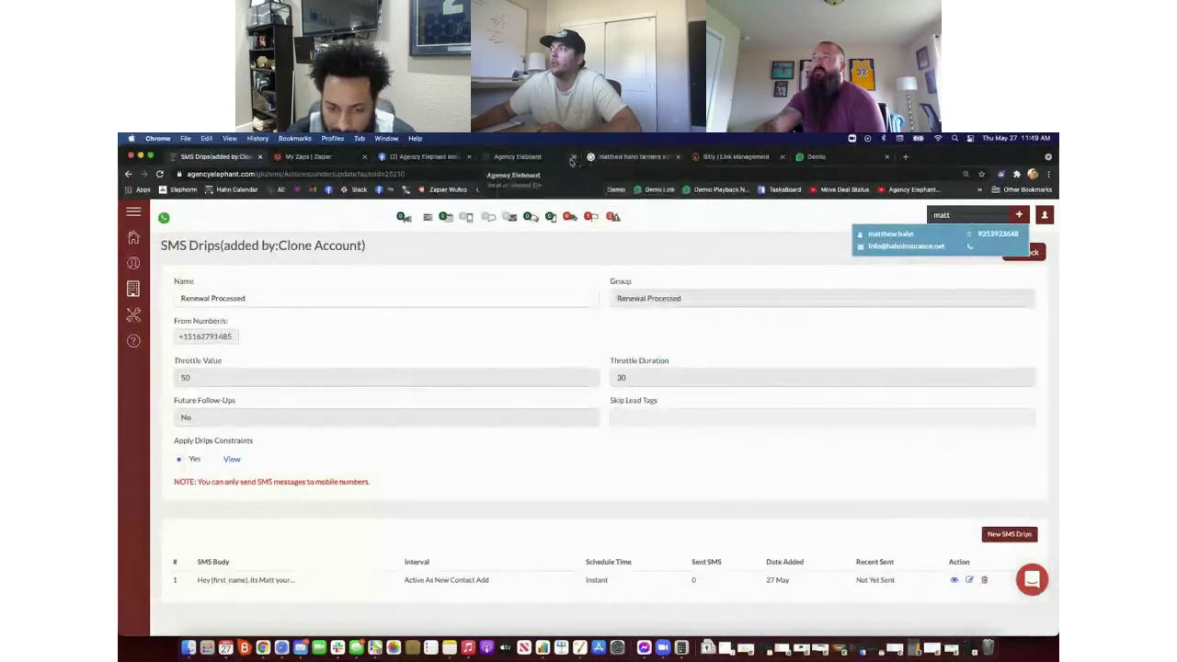
left_click(468, 156)
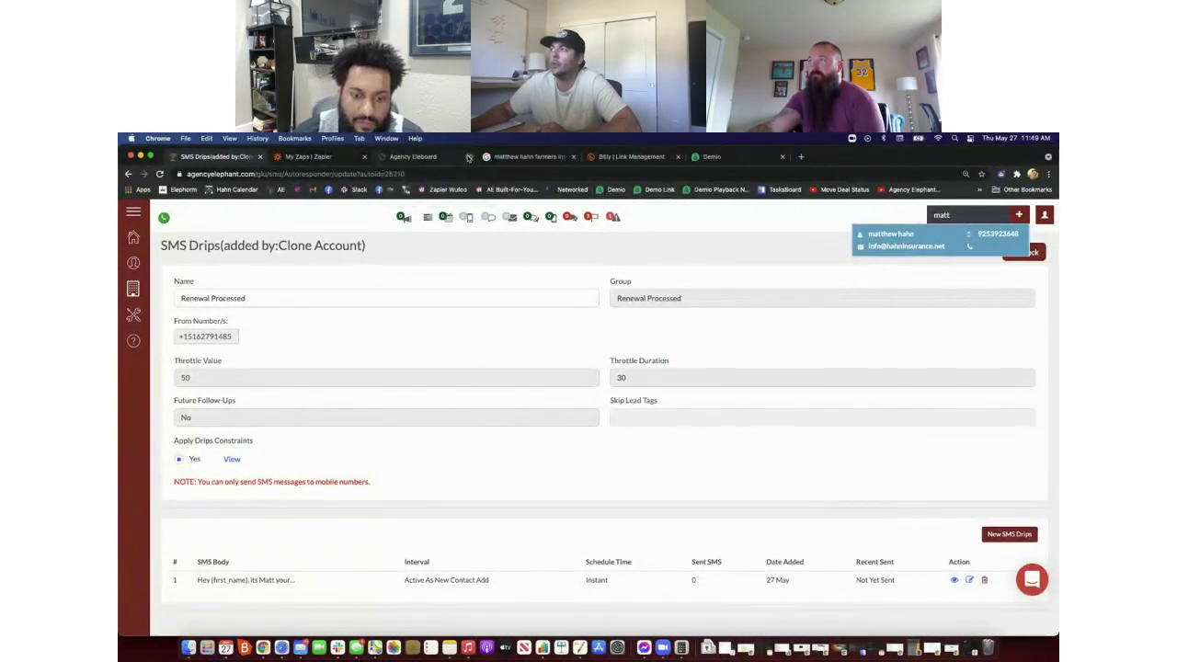
left_click(468, 157)
left_click(467, 157)
left_click(464, 157)
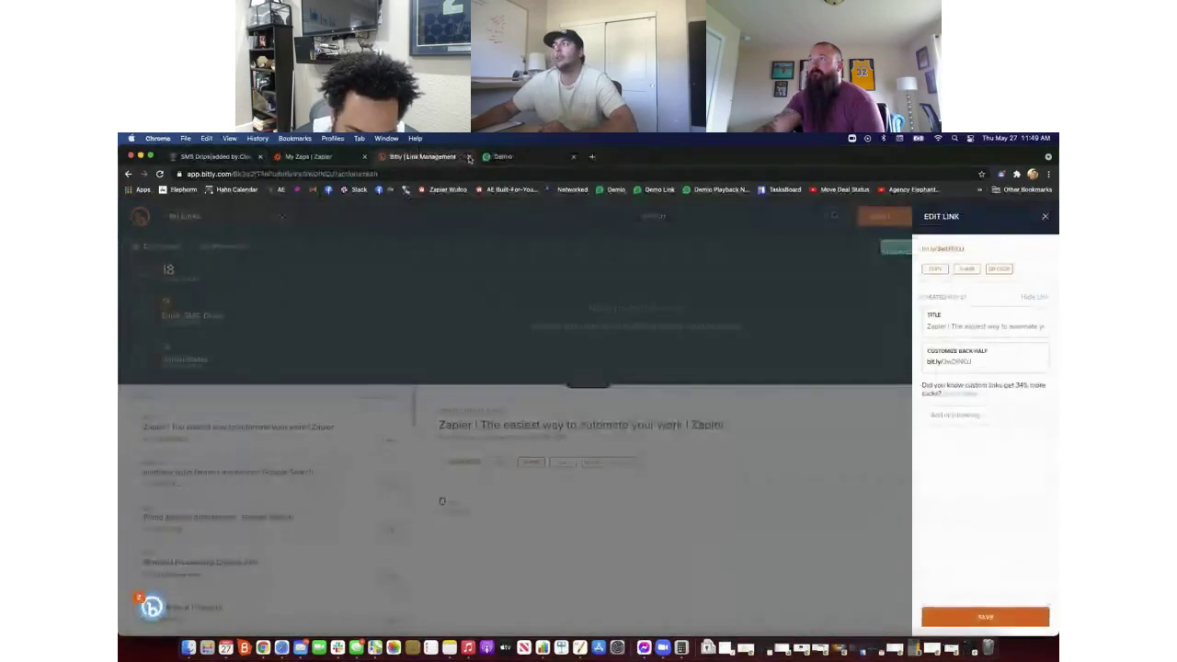
left_click(469, 157)
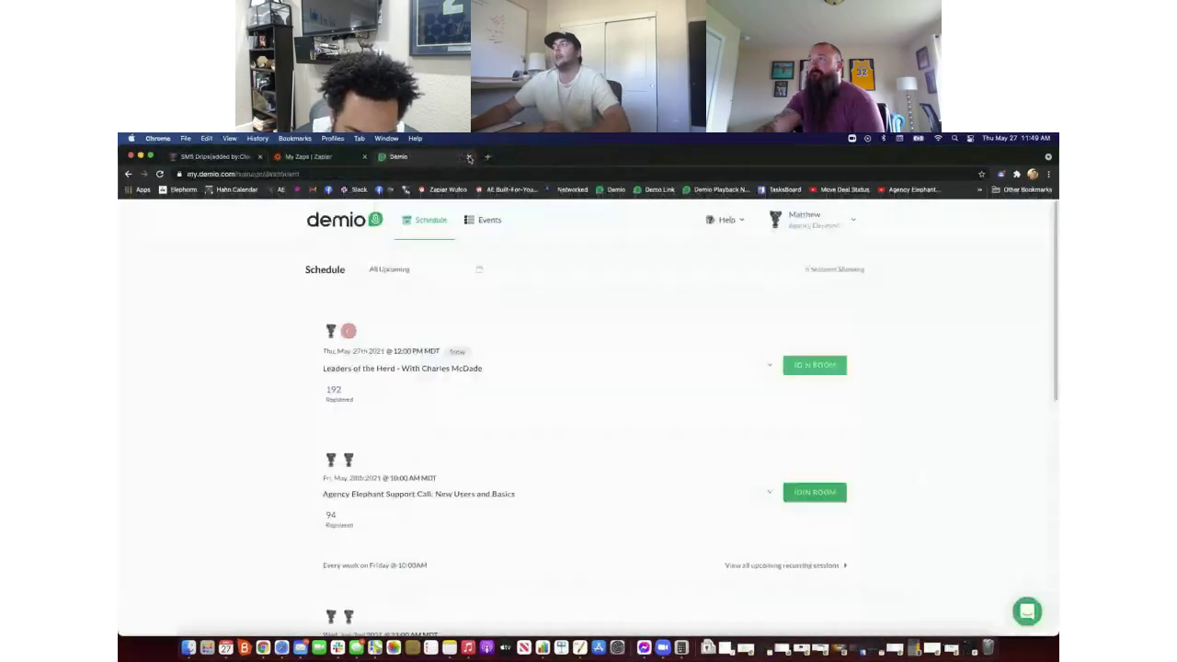
left_click(345, 158)
left_click(216, 158)
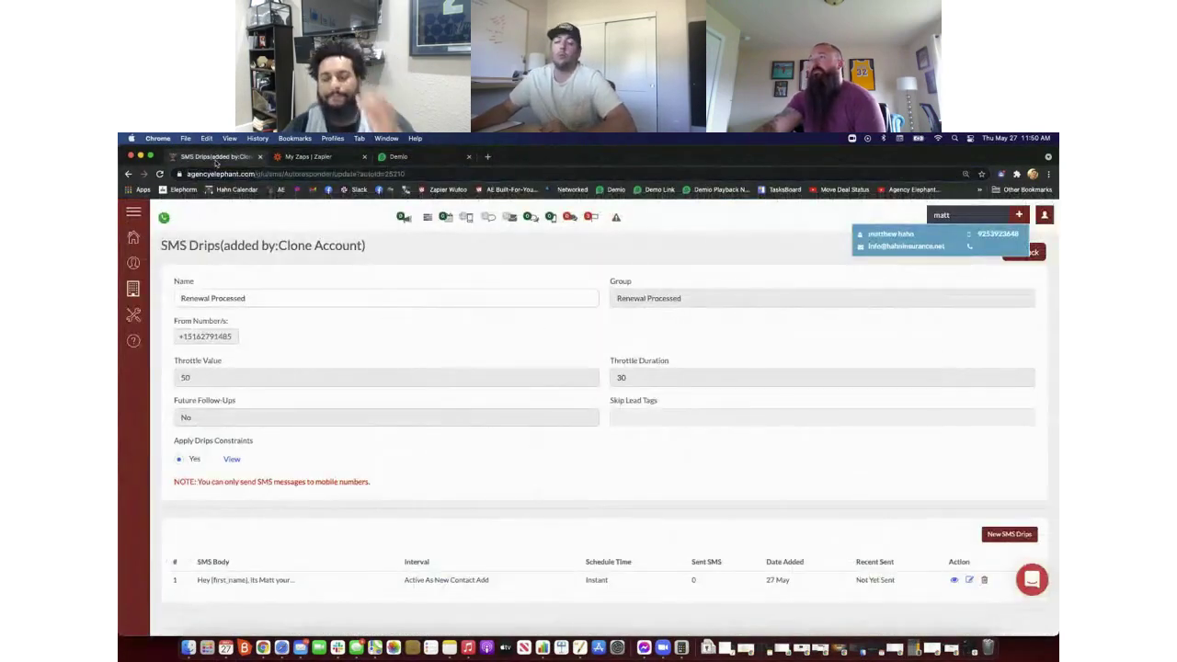